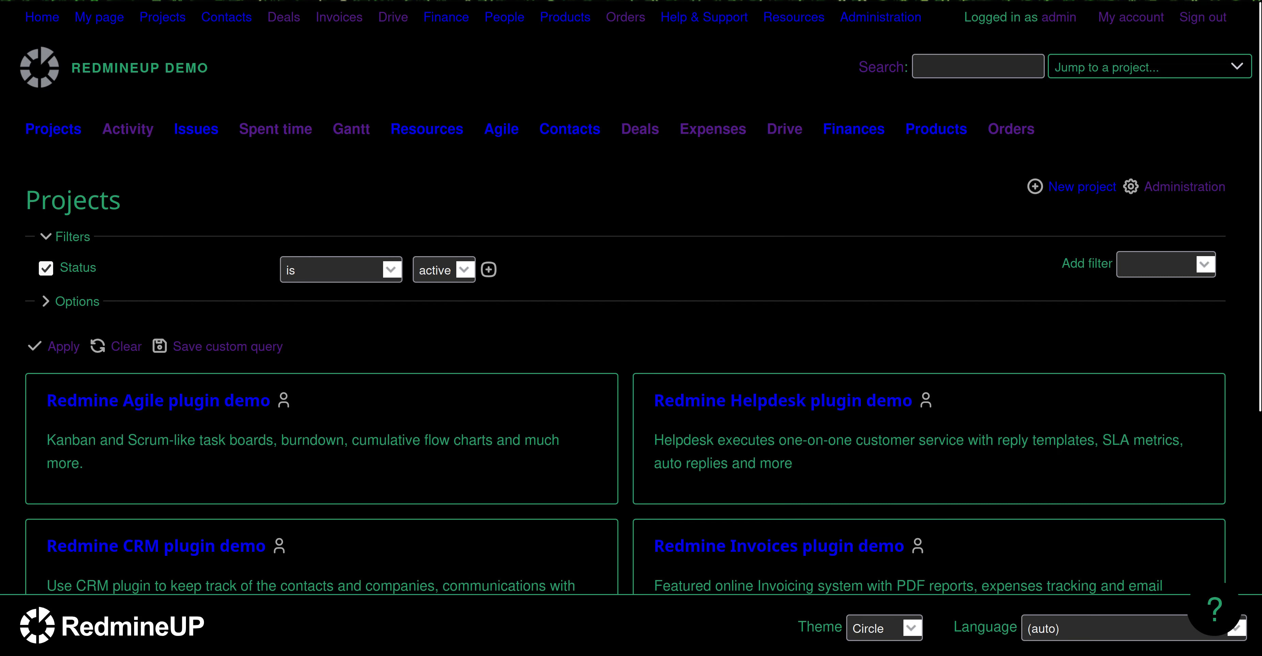
Open the New user form from Administration > Users.
click(901, 24)
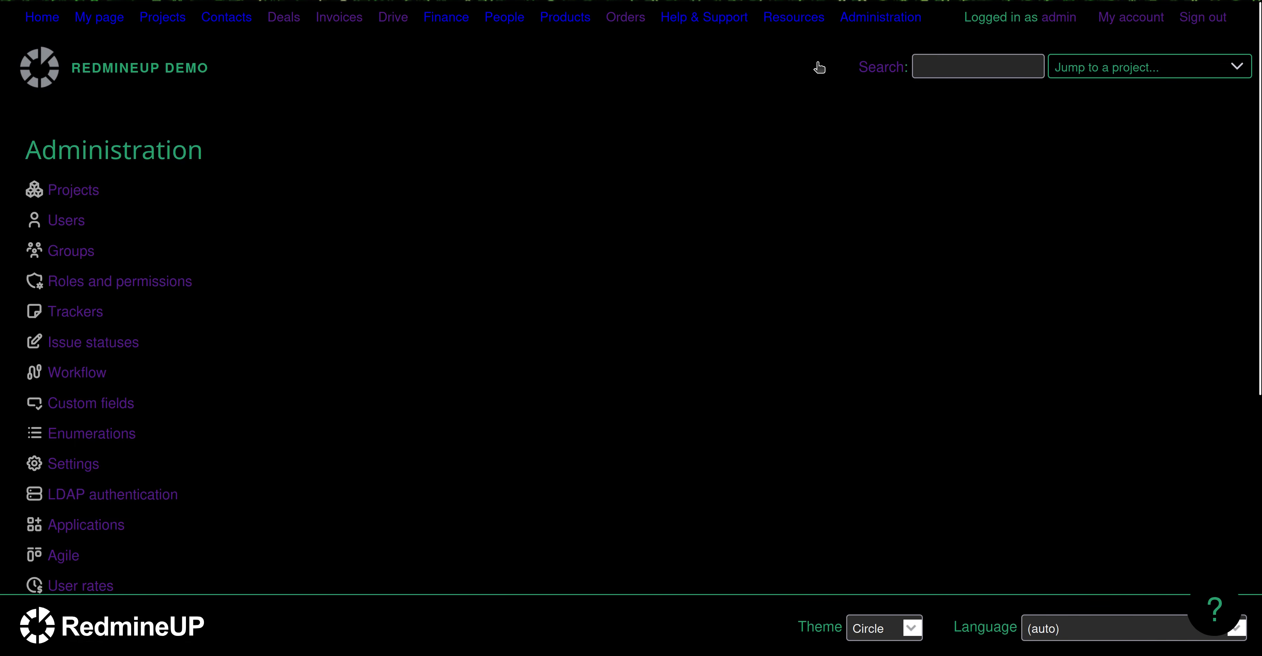
scroll(416, 328, down, 3)
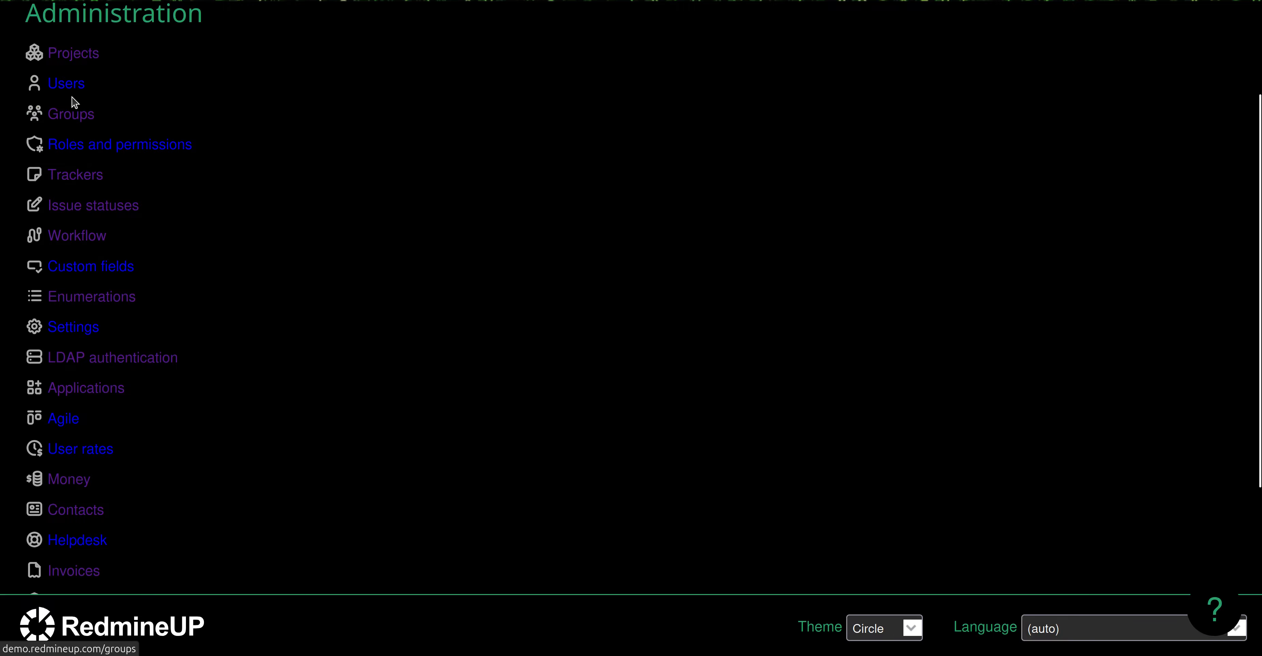
click(74, 90)
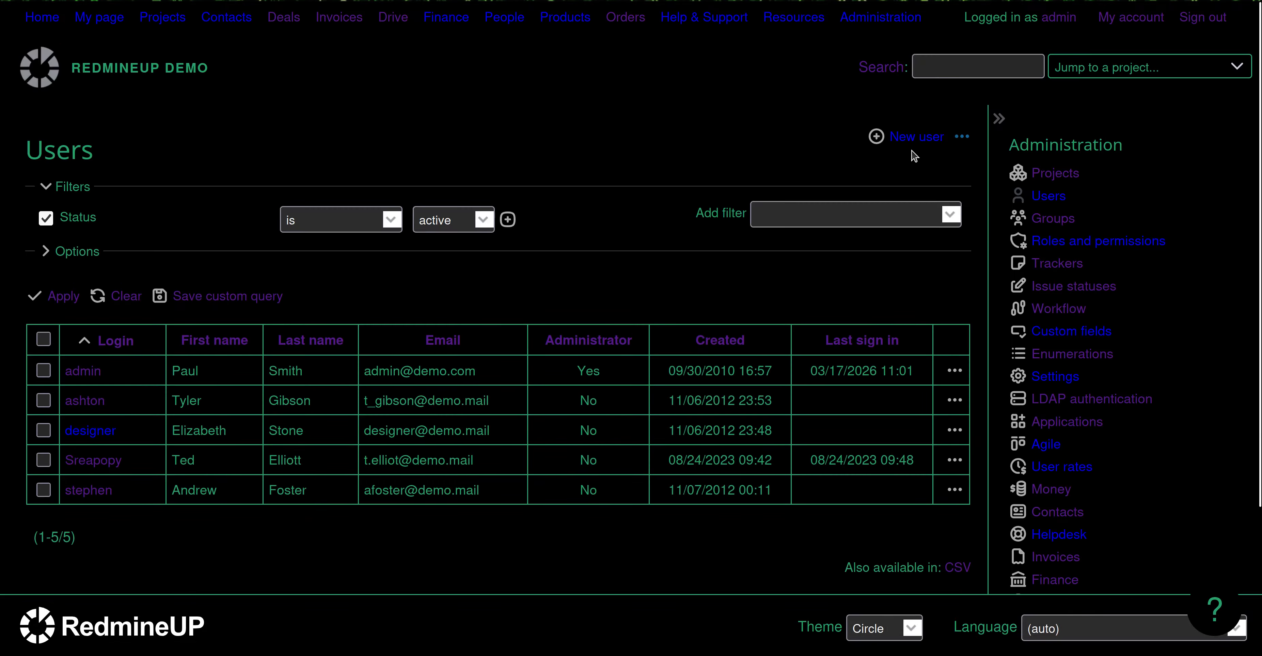
click(916, 139)
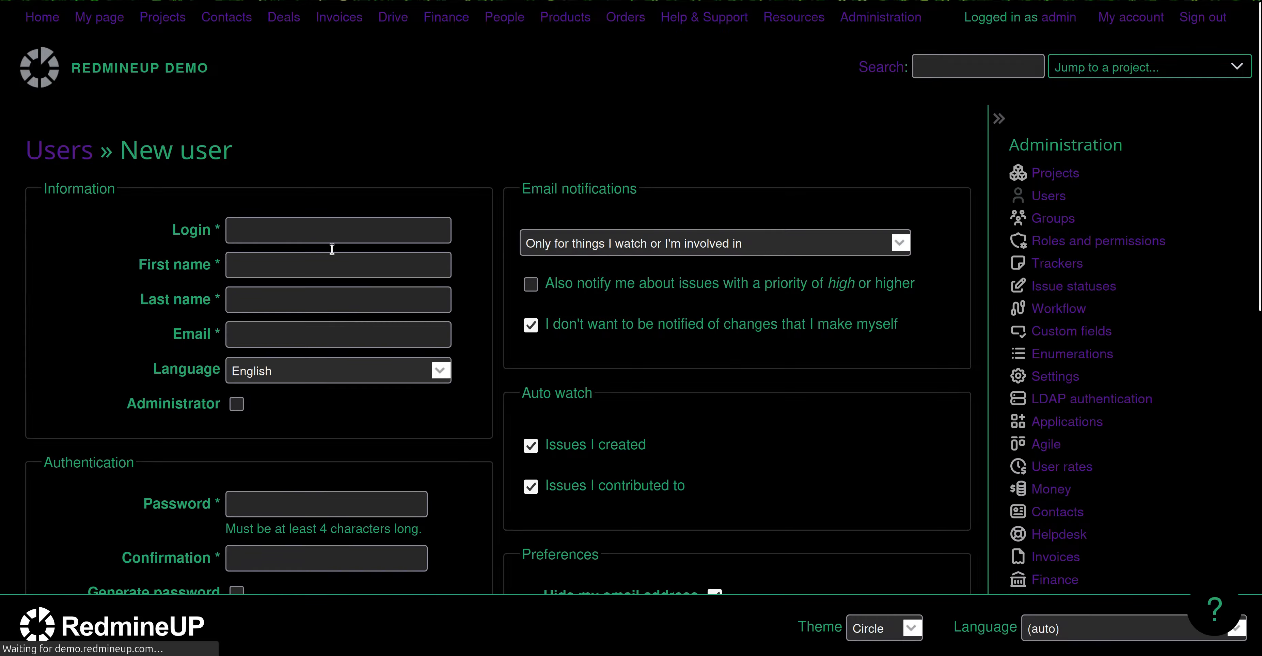
Fill in the new user's login, first name and last name from saved suggestions.
click(328, 228)
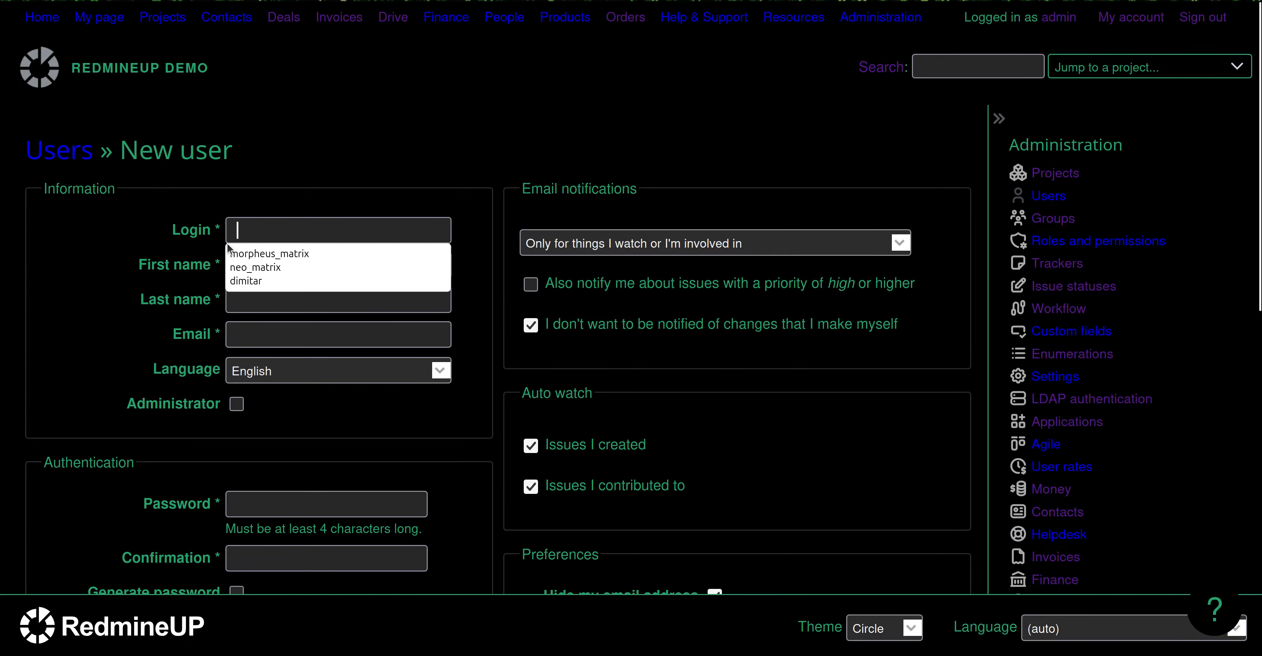
click(316, 256)
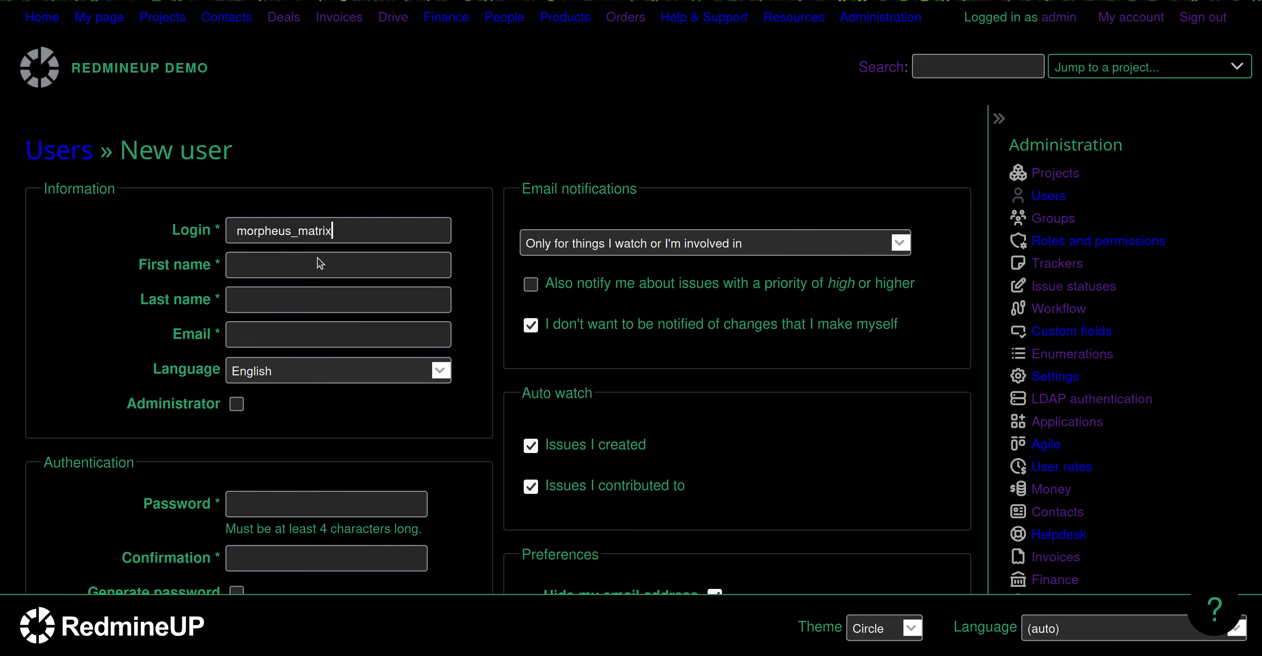
click(293, 261)
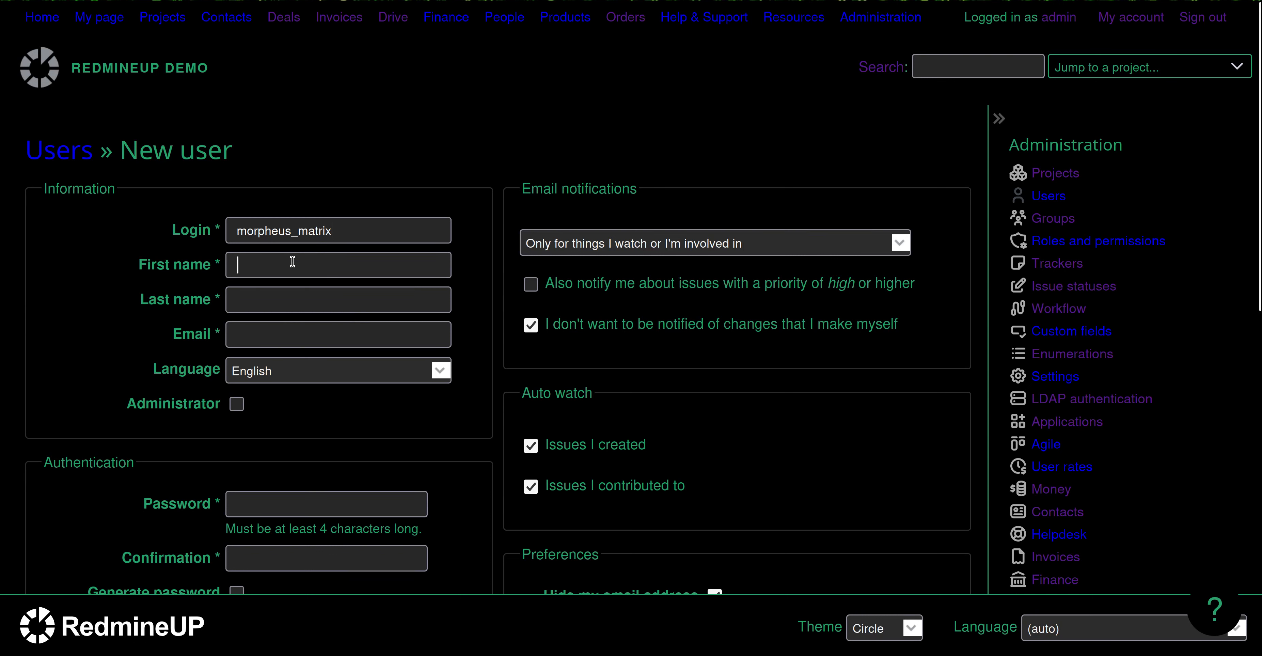
text(Mo)
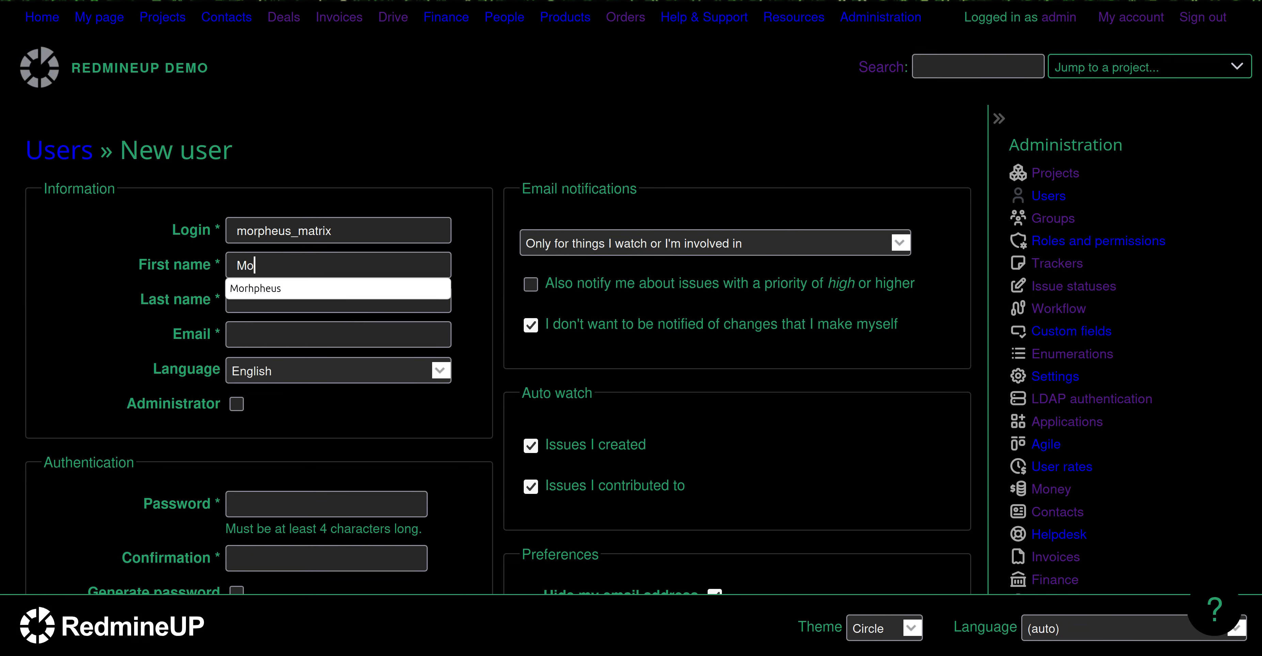
click(295, 288)
click(296, 294)
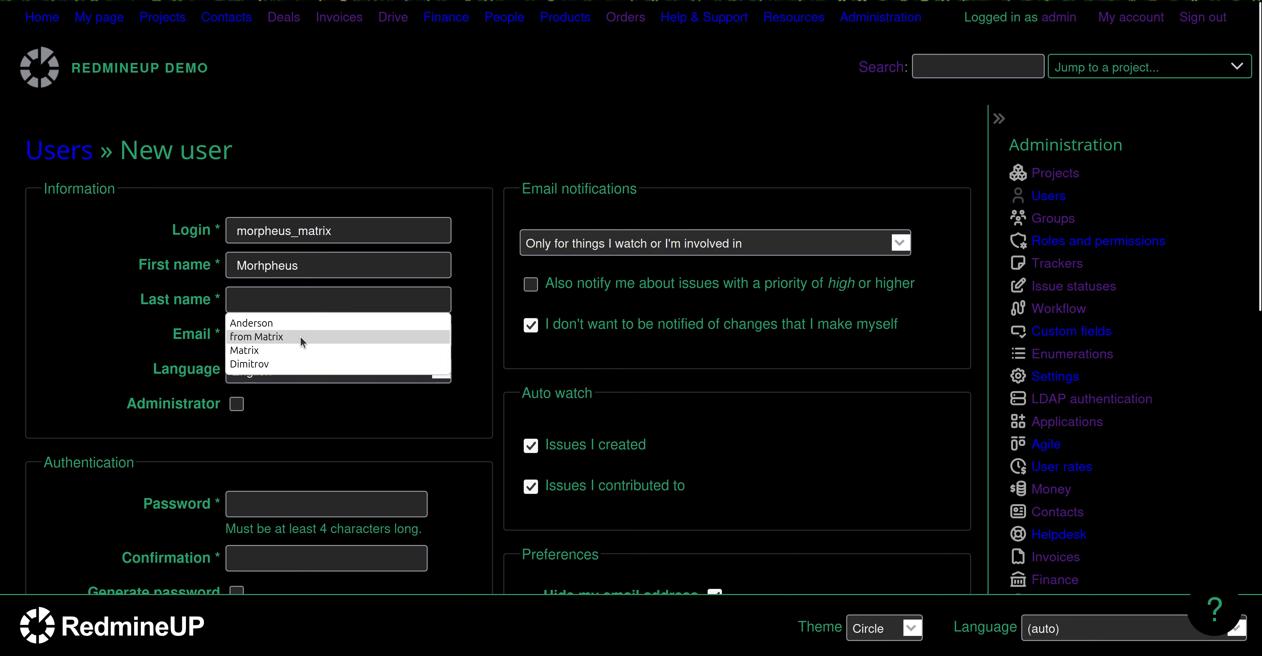
click(291, 351)
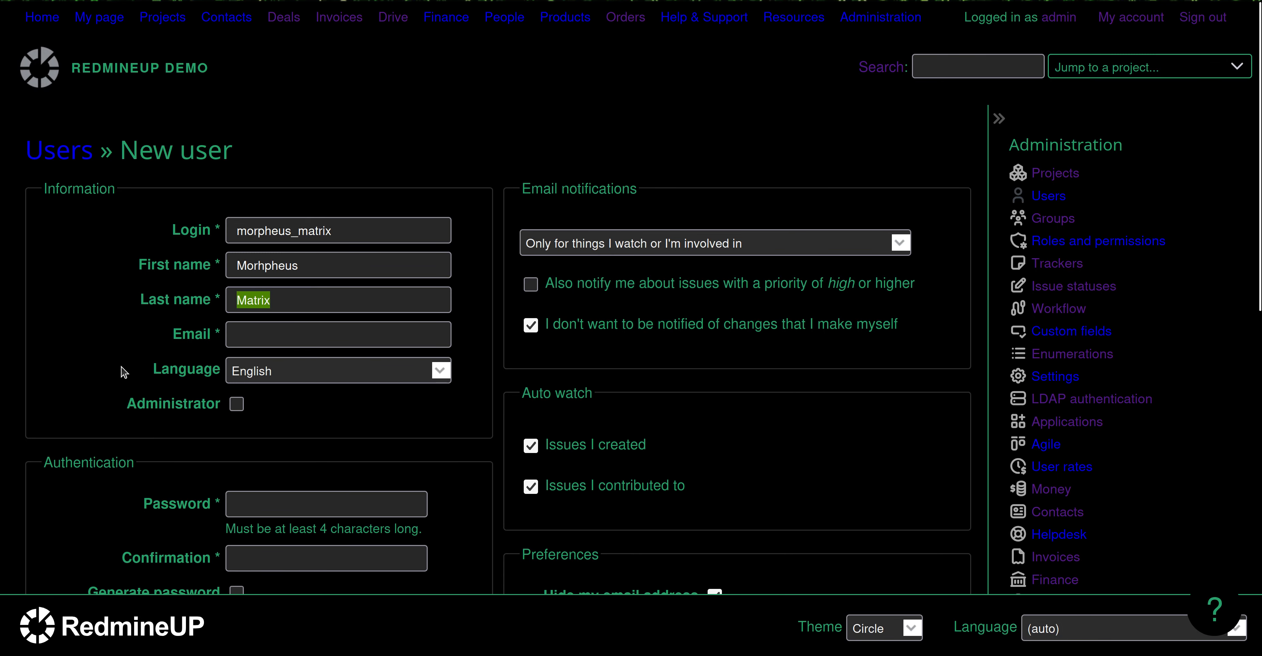
Enter the new user's email address.
click(297, 329)
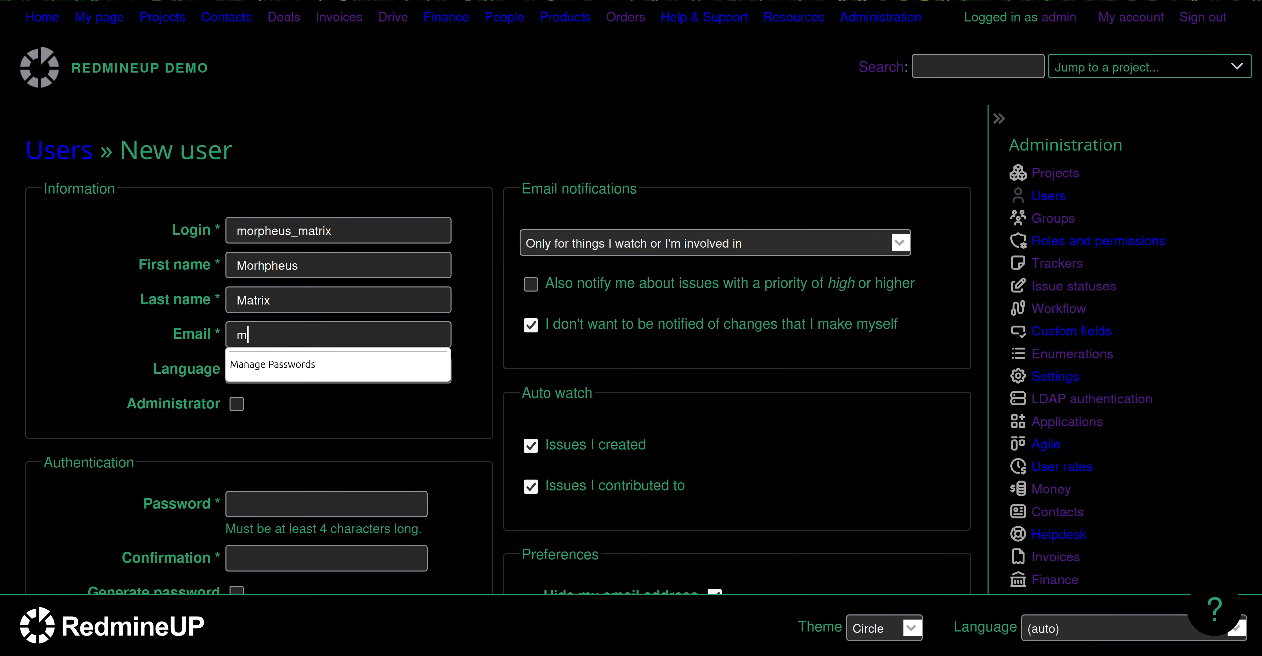
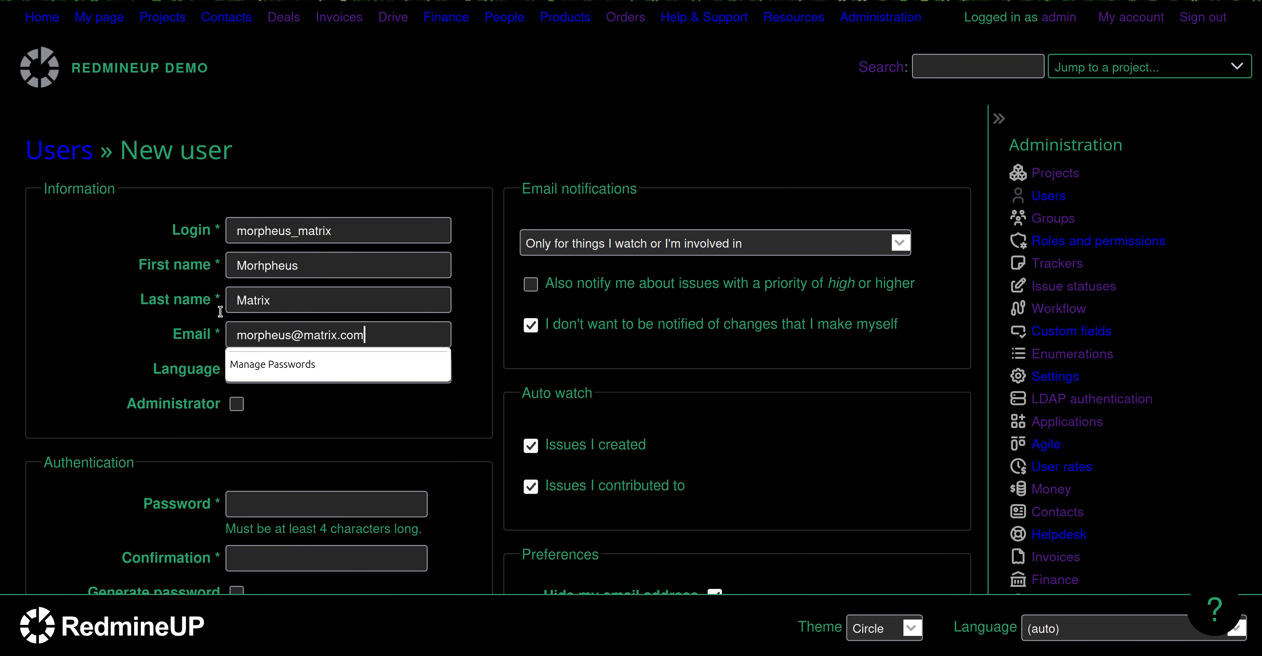
drag(64, 304, 76, 339)
scroll(83, 409, down, 3)
click(103, 313)
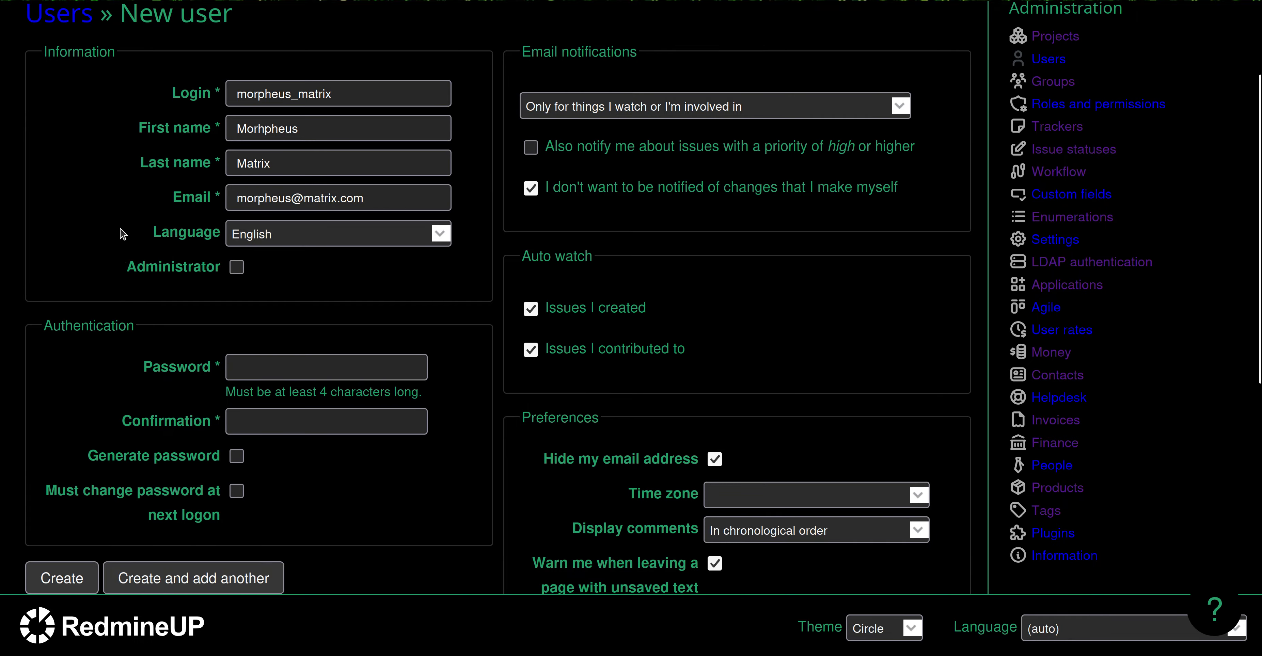
scroll(79, 309, down, 2)
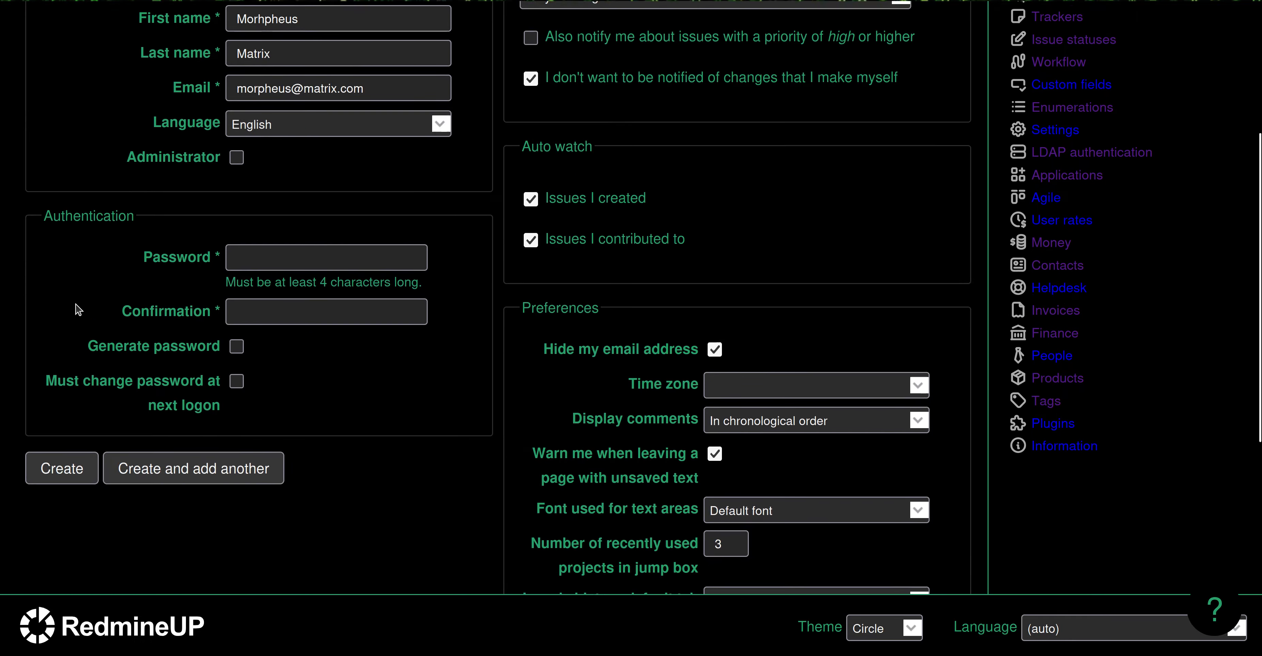
scroll(75, 304, down, 1)
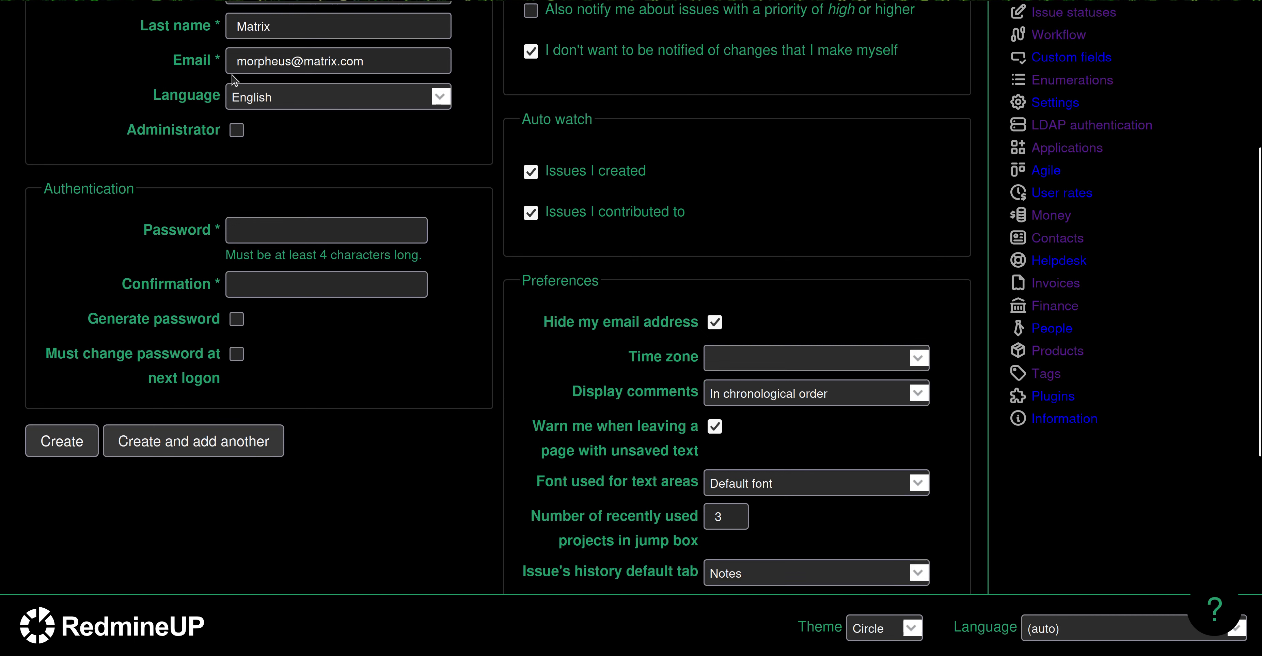
Enter the account password and confirmation, then create the user.
click(281, 226)
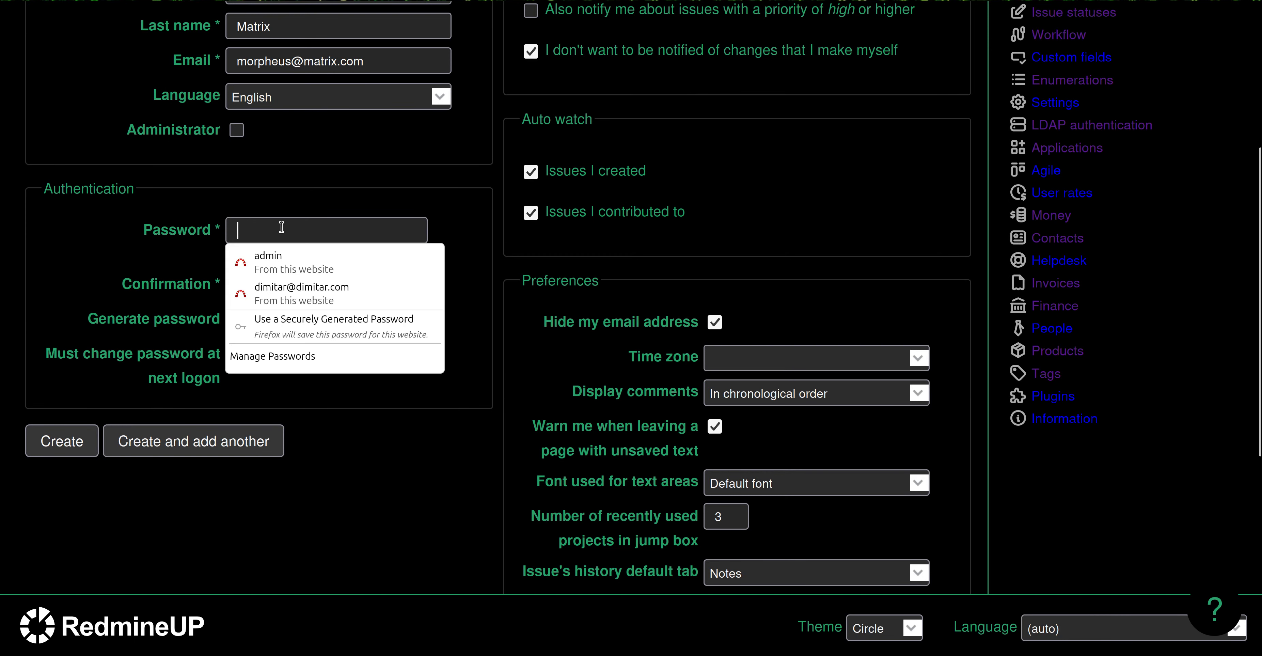
text(1234)
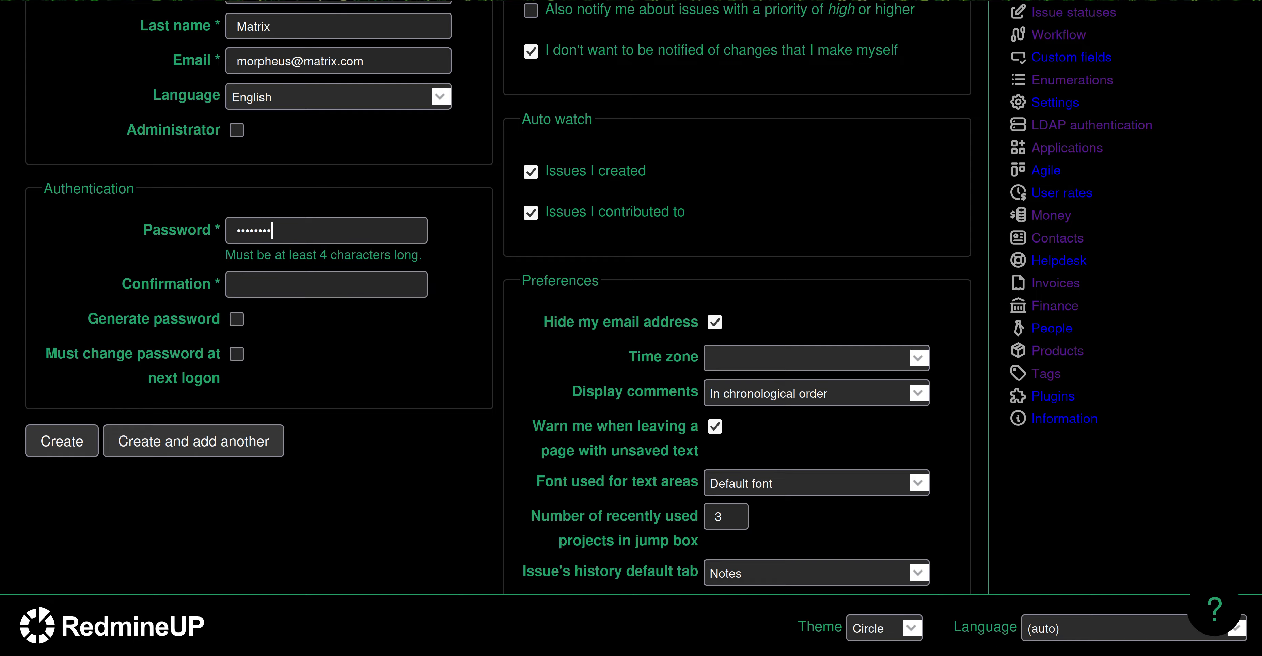
key(Tab)
text(12345)
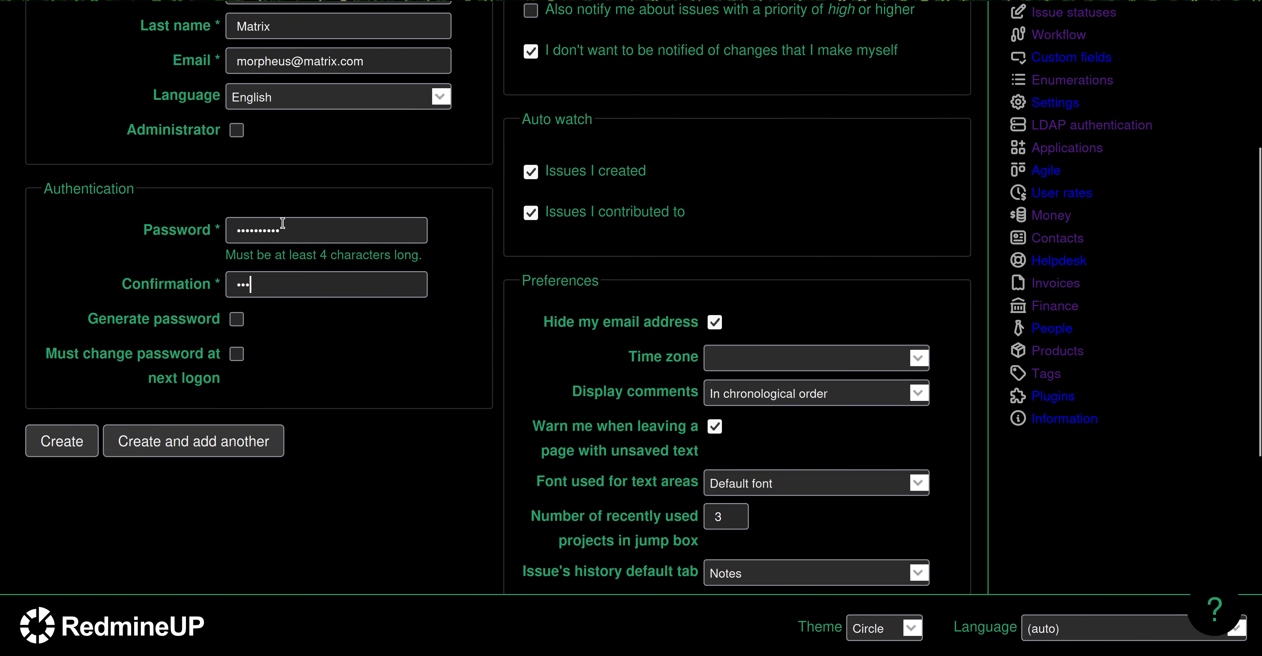
text(6789)
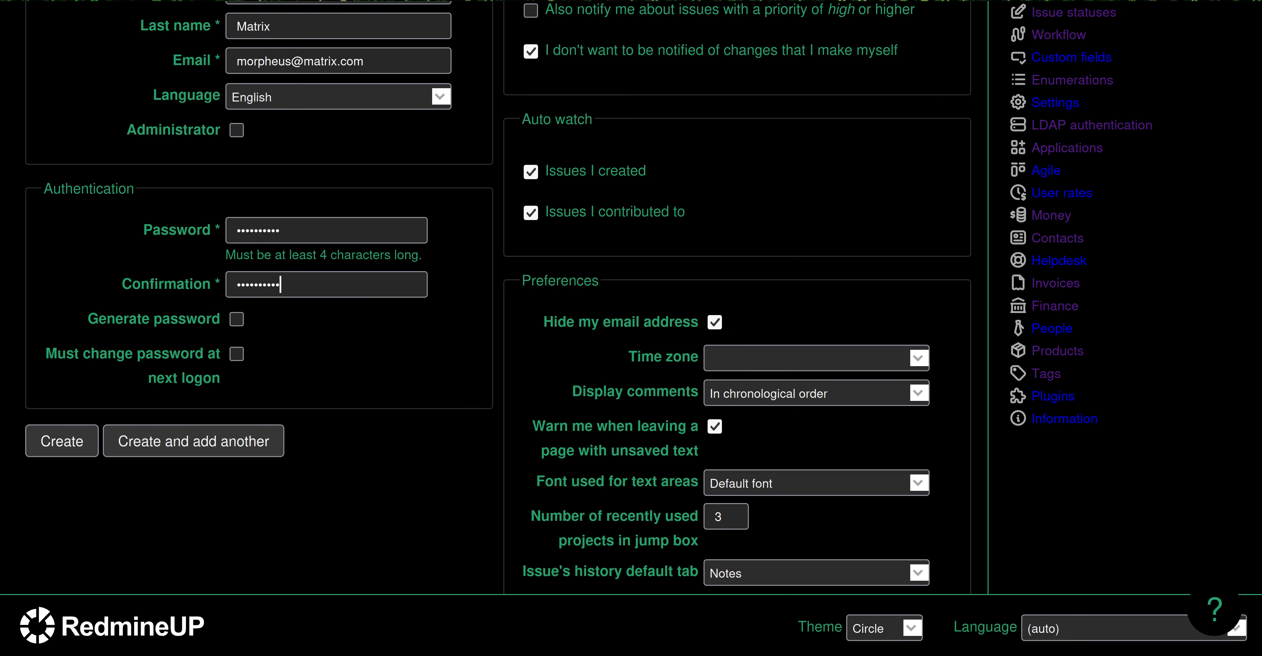
click(75, 439)
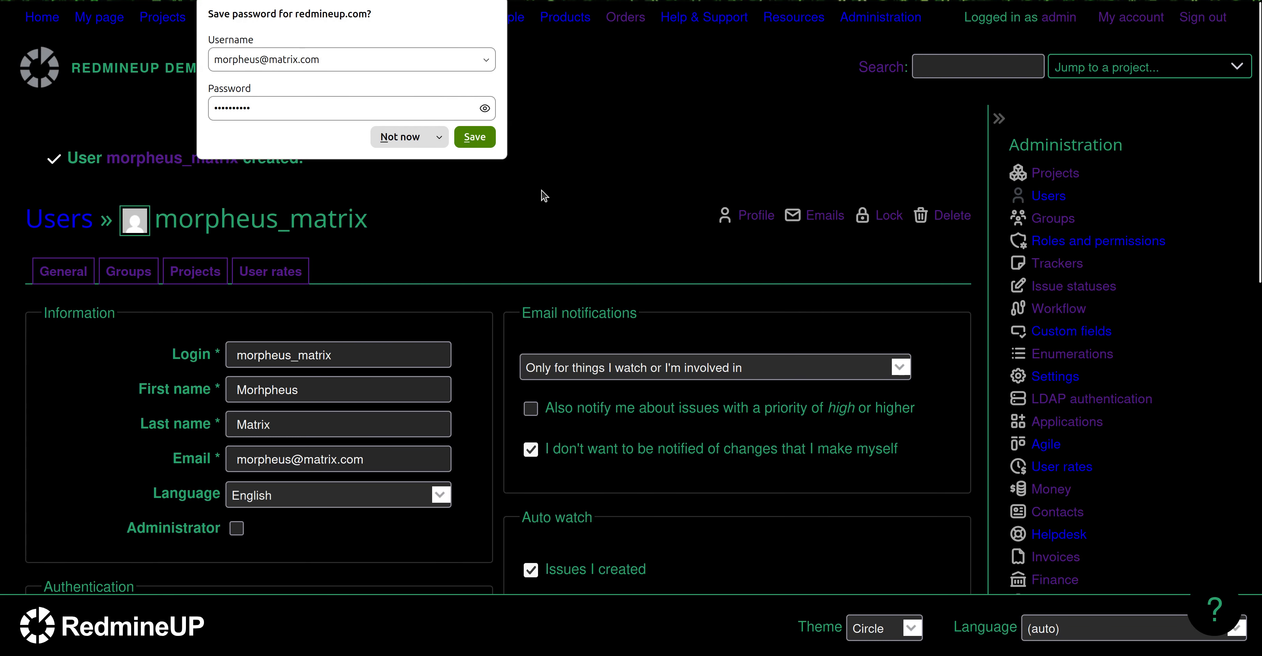
Dismiss the save-password prompt and return to the Administration overview page.
click(541, 191)
scroll(510, 225, down, 3)
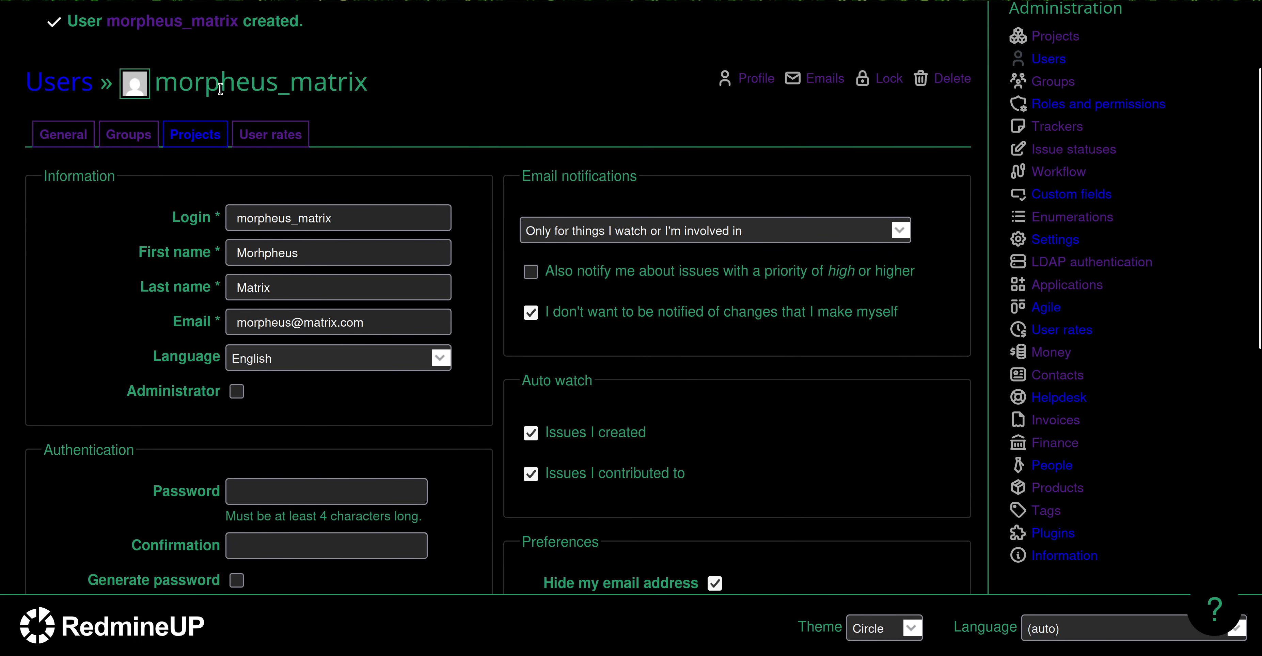
scroll(74, 431, down, 3)
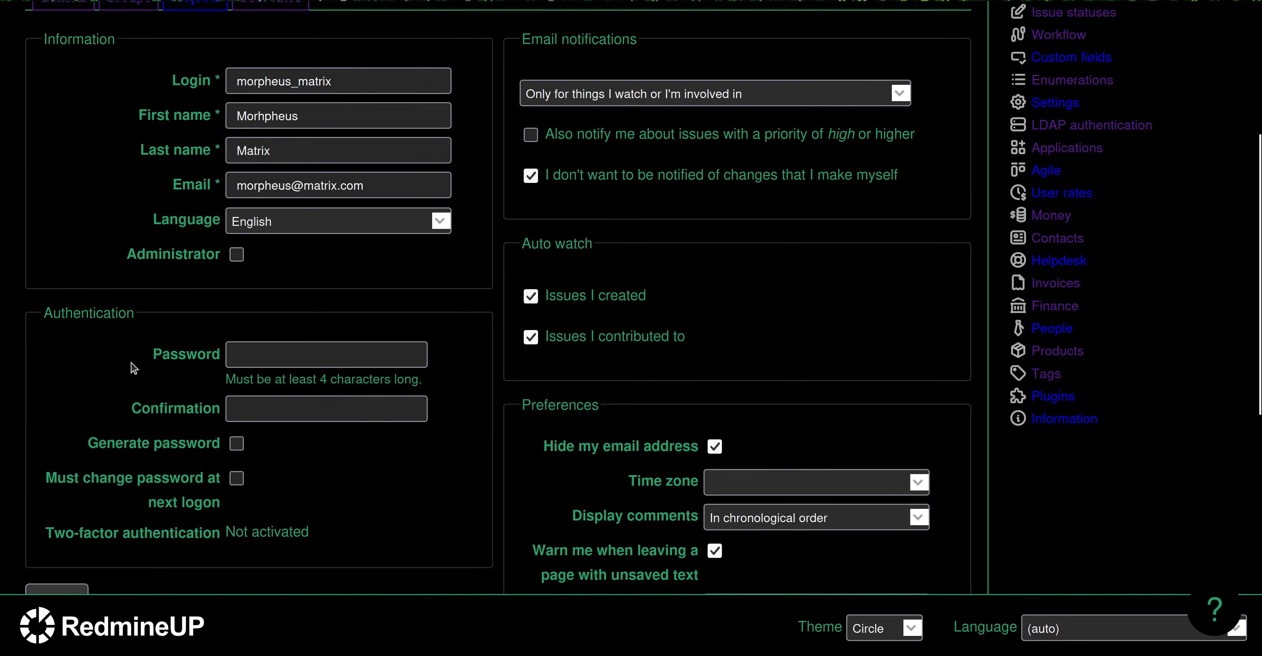
scroll(132, 364, down, 2)
scroll(133, 367, up, 8)
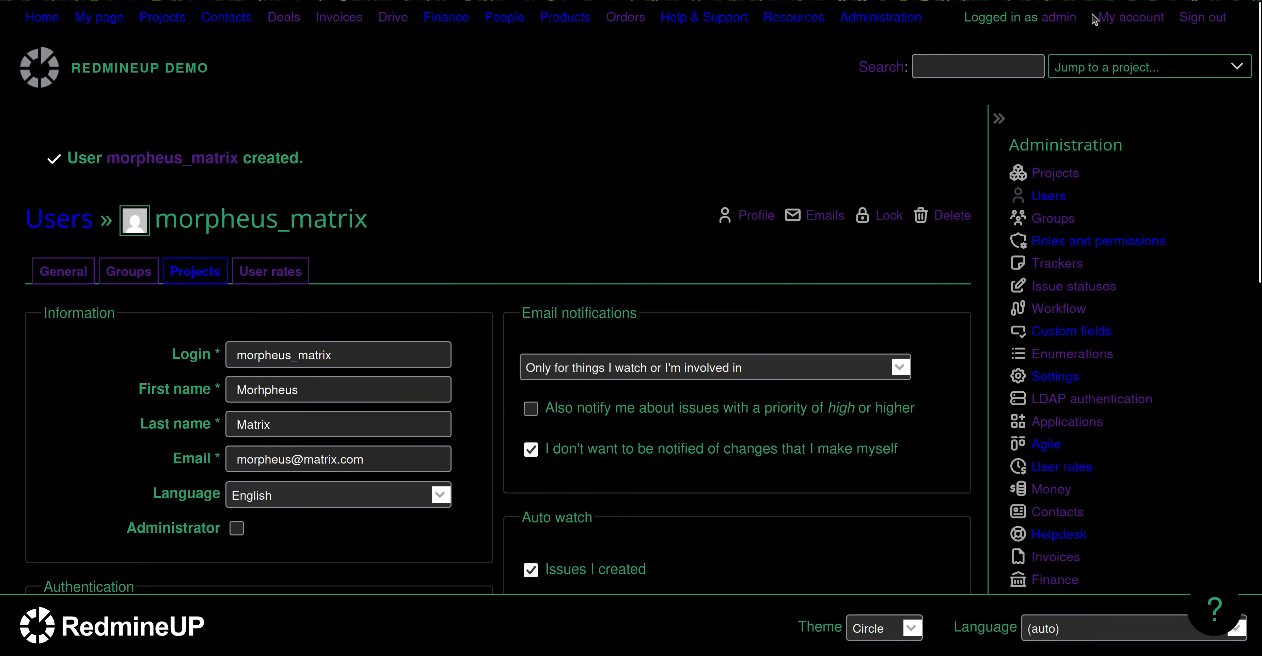
click(895, 20)
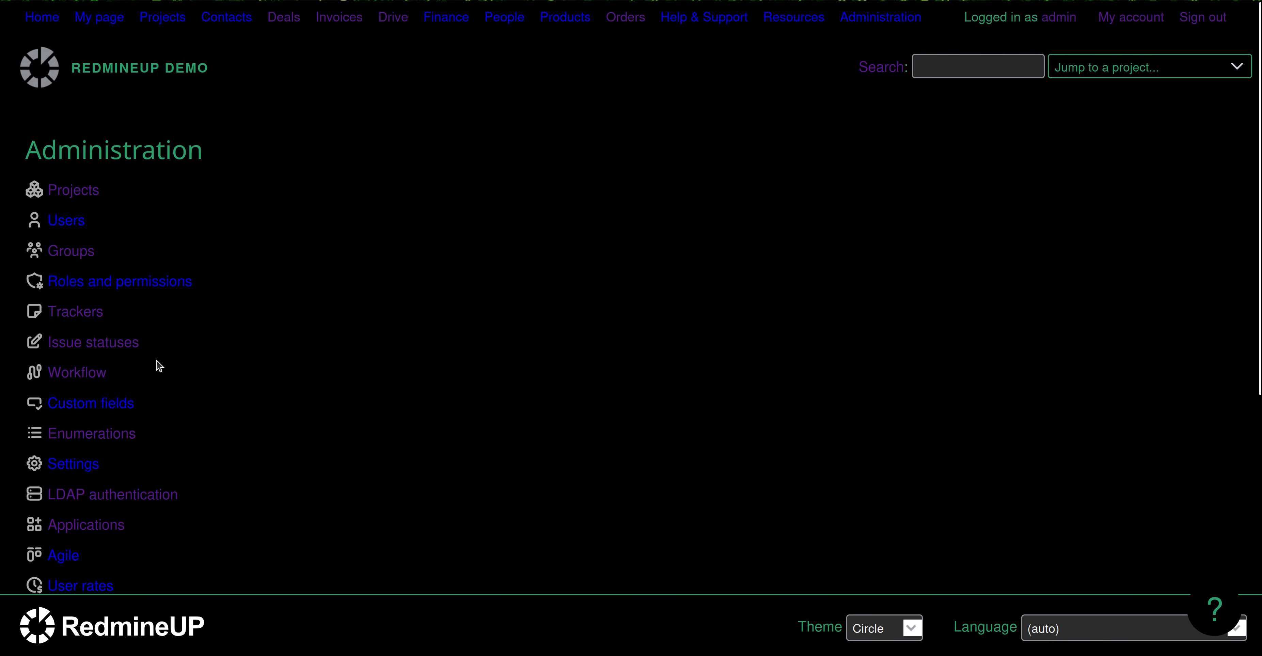
Show the People access-permission settings, with the Designers, Managers and Anonymous entries.
scroll(154, 426, down, 1)
scroll(154, 426, down, 5)
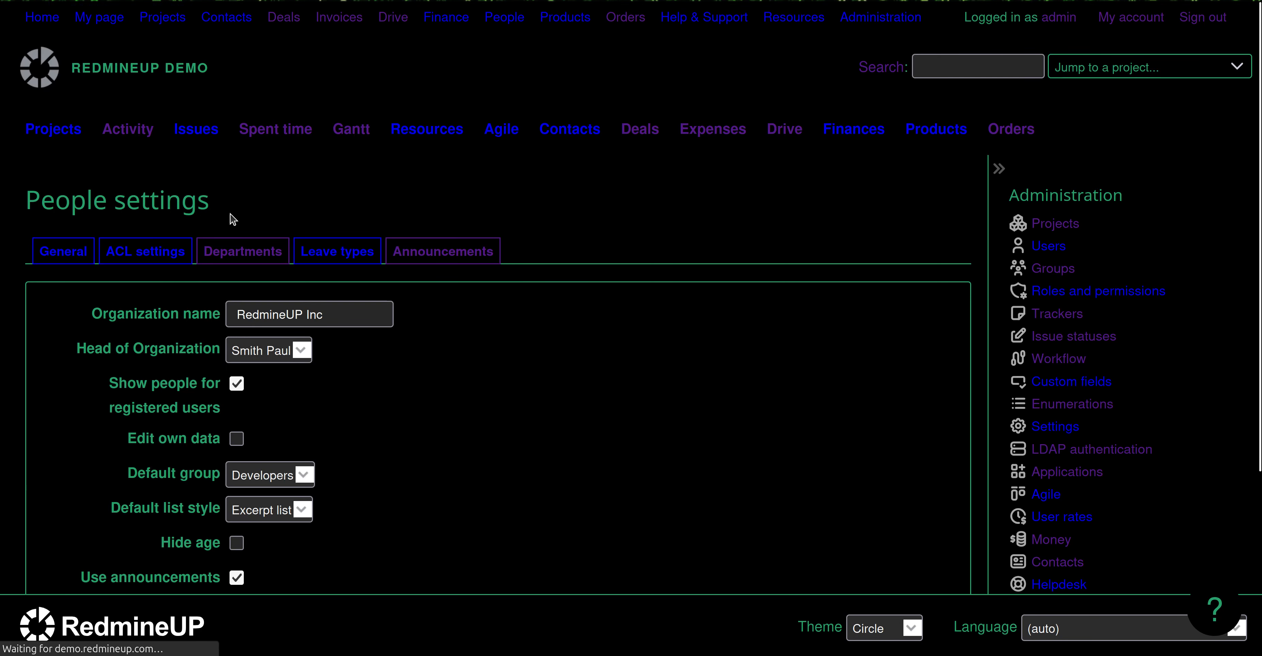
click(121, 265)
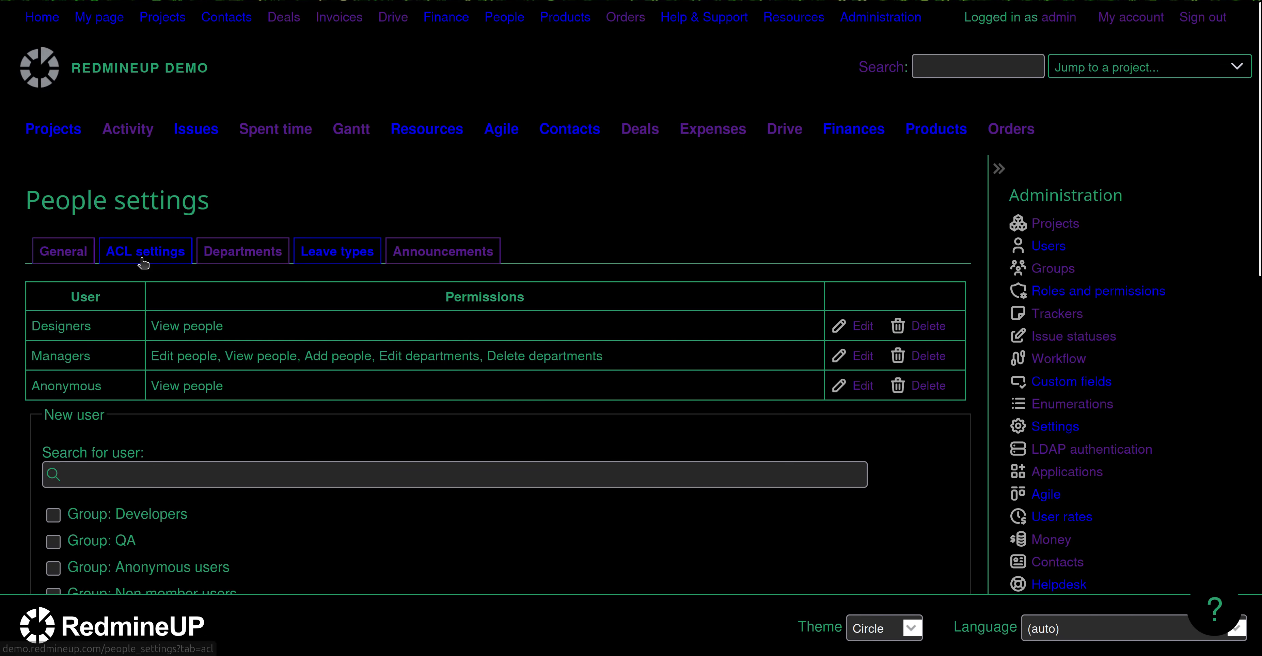
scroll(140, 395, down, 2)
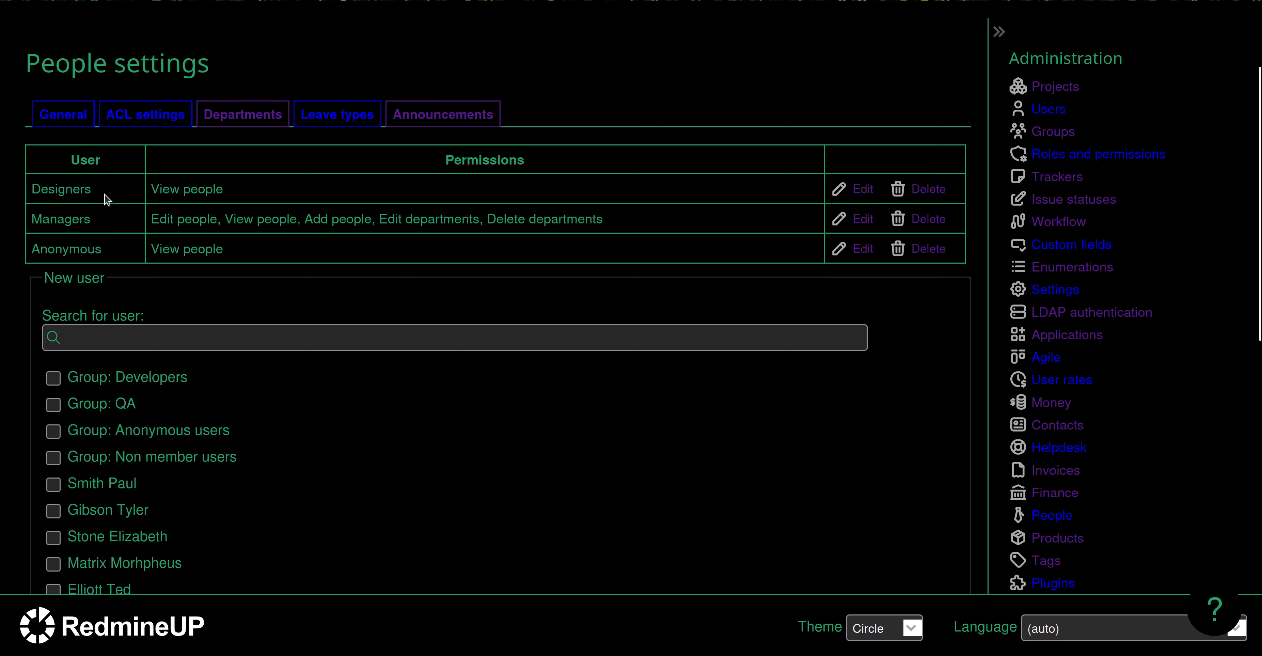
double_click(60, 188)
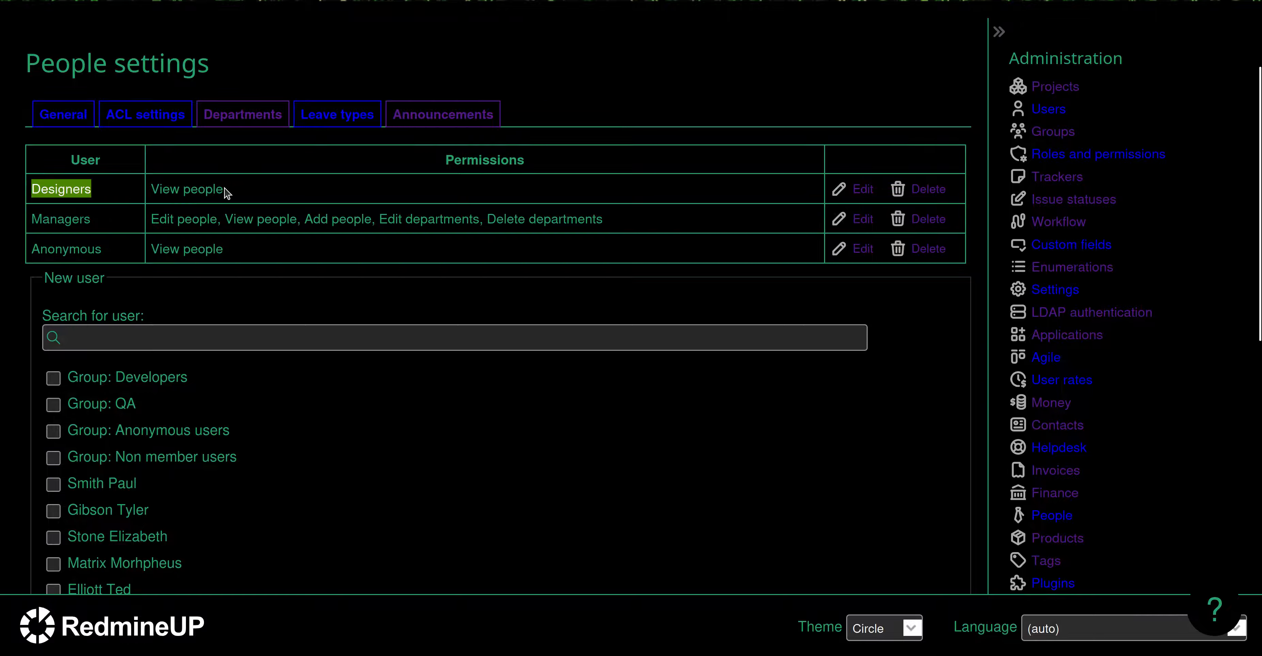
double_click(210, 190)
double_click(52, 218)
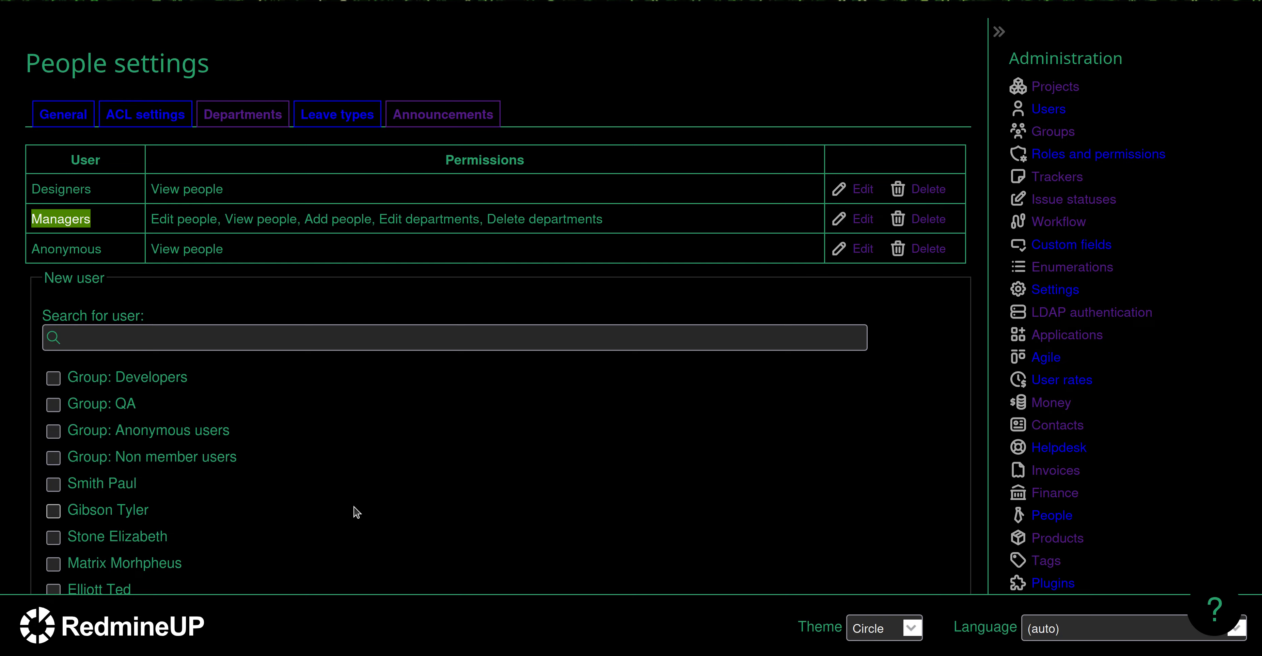
Search 'mor', tick the found user and add them to the People ACL with View people.
click(396, 344)
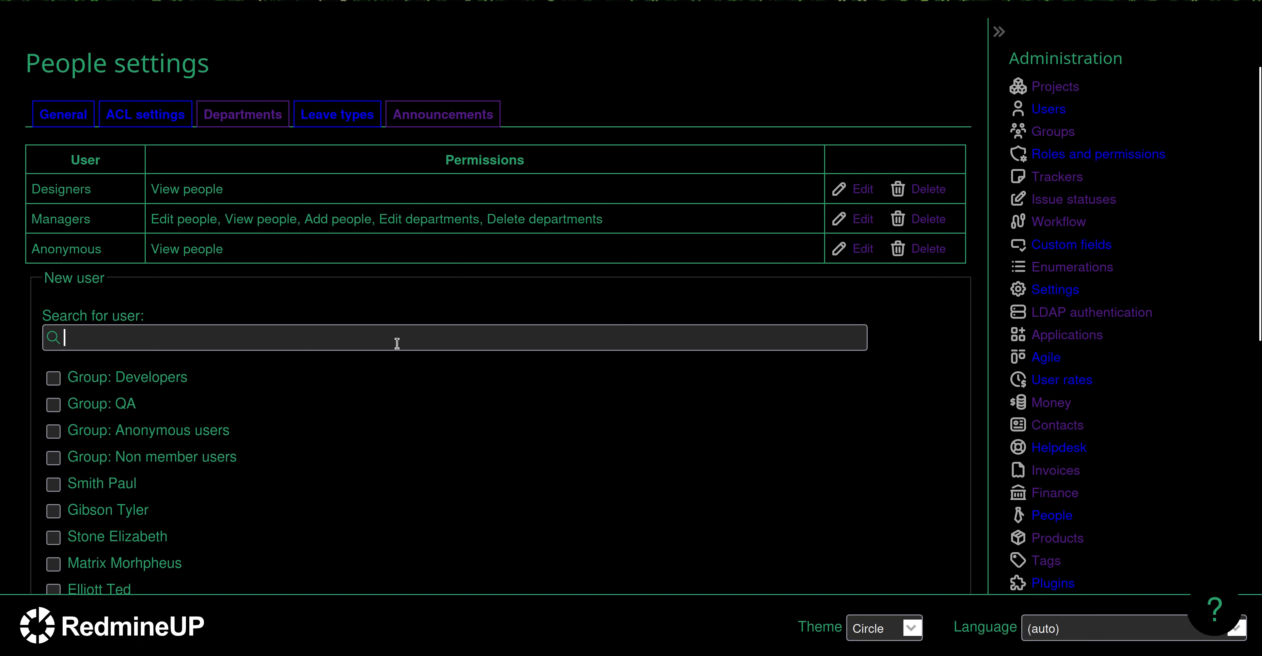
text(mor)
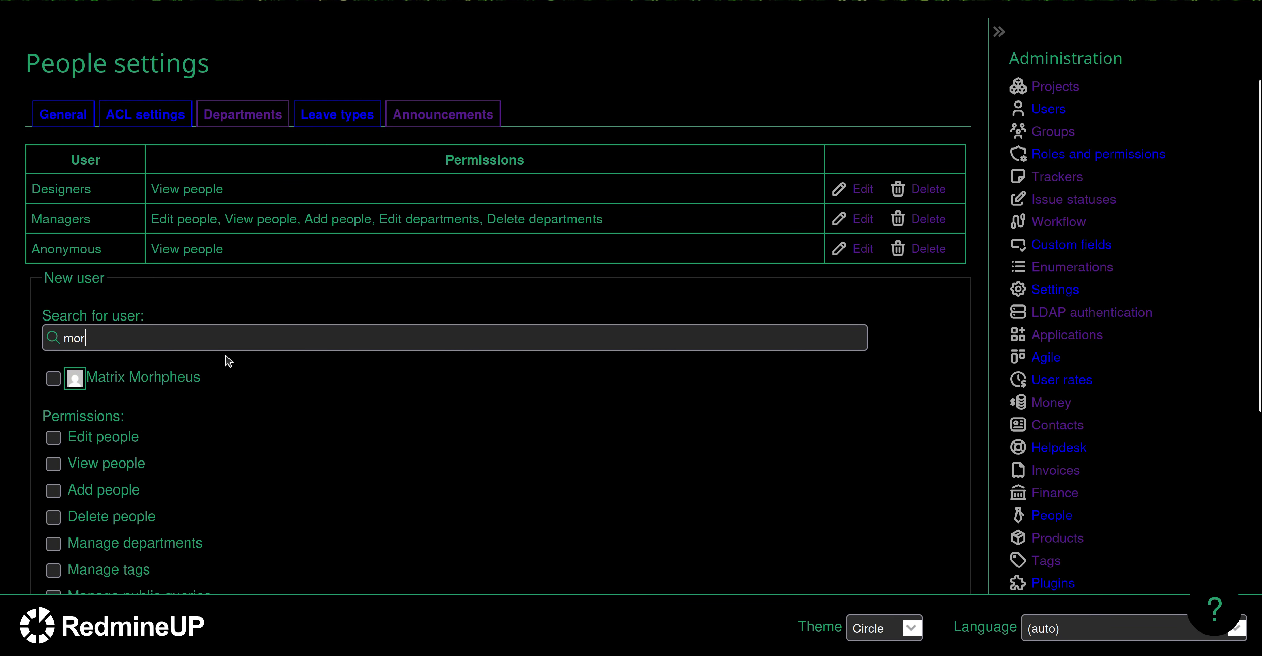
click(199, 380)
scroll(301, 454, down, 3)
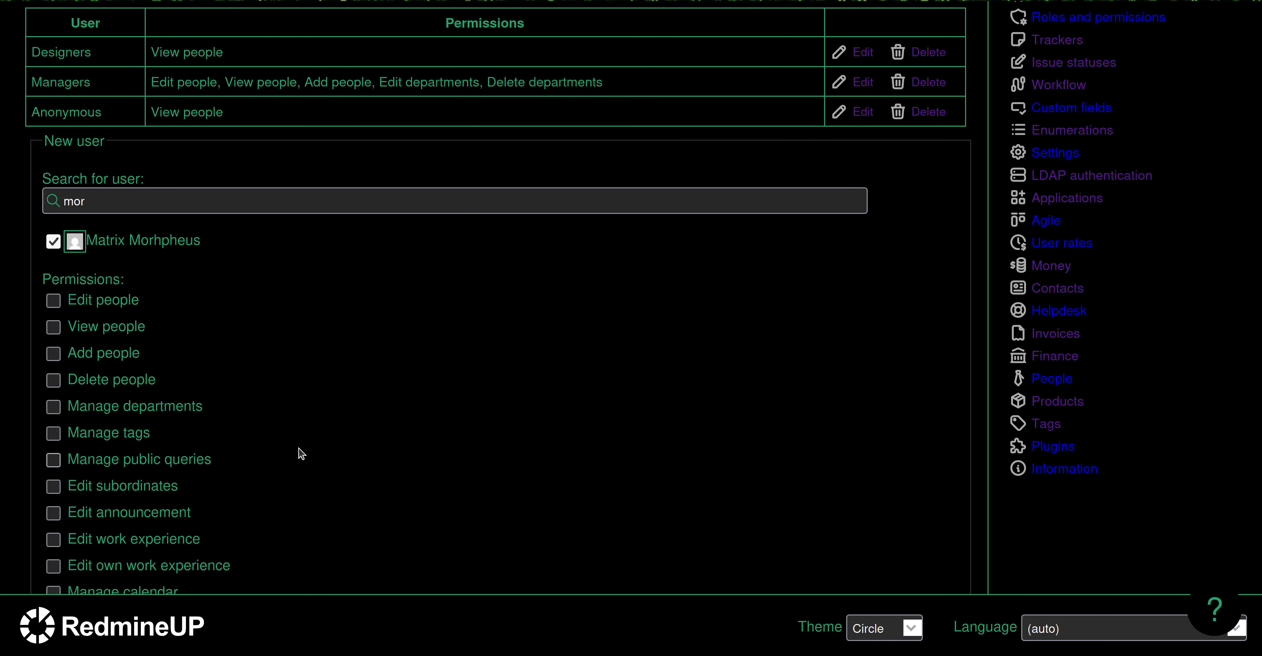
click(53, 334)
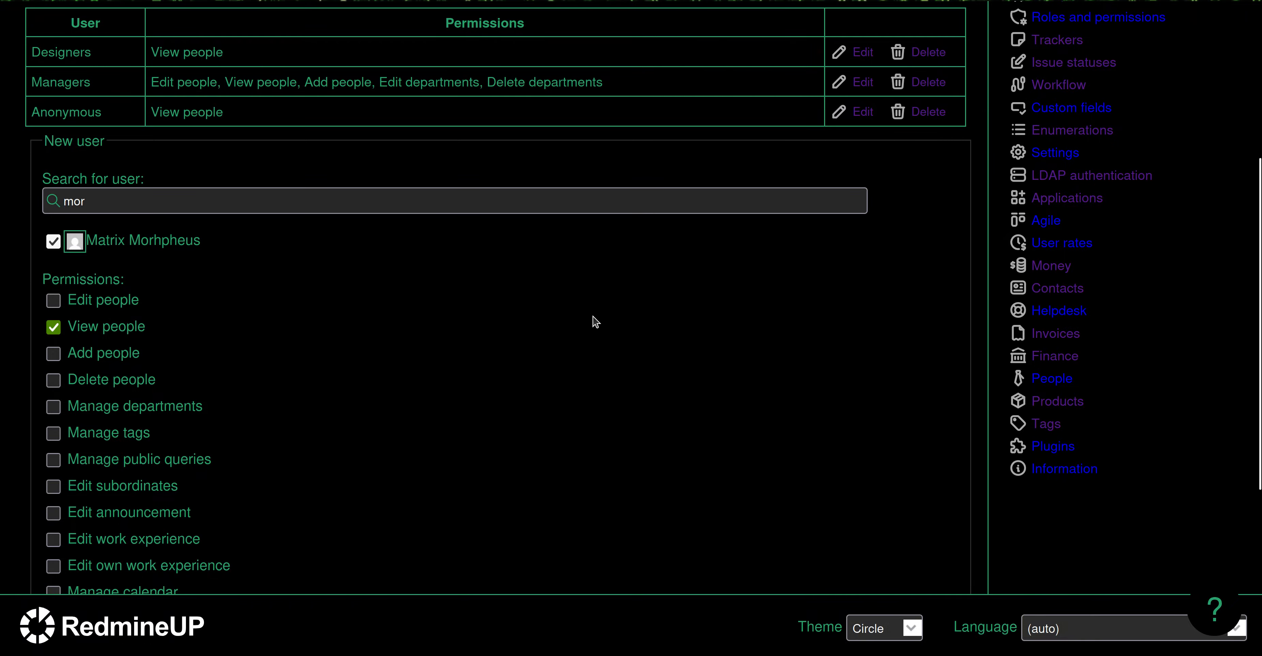
scroll(595, 322, down, 5)
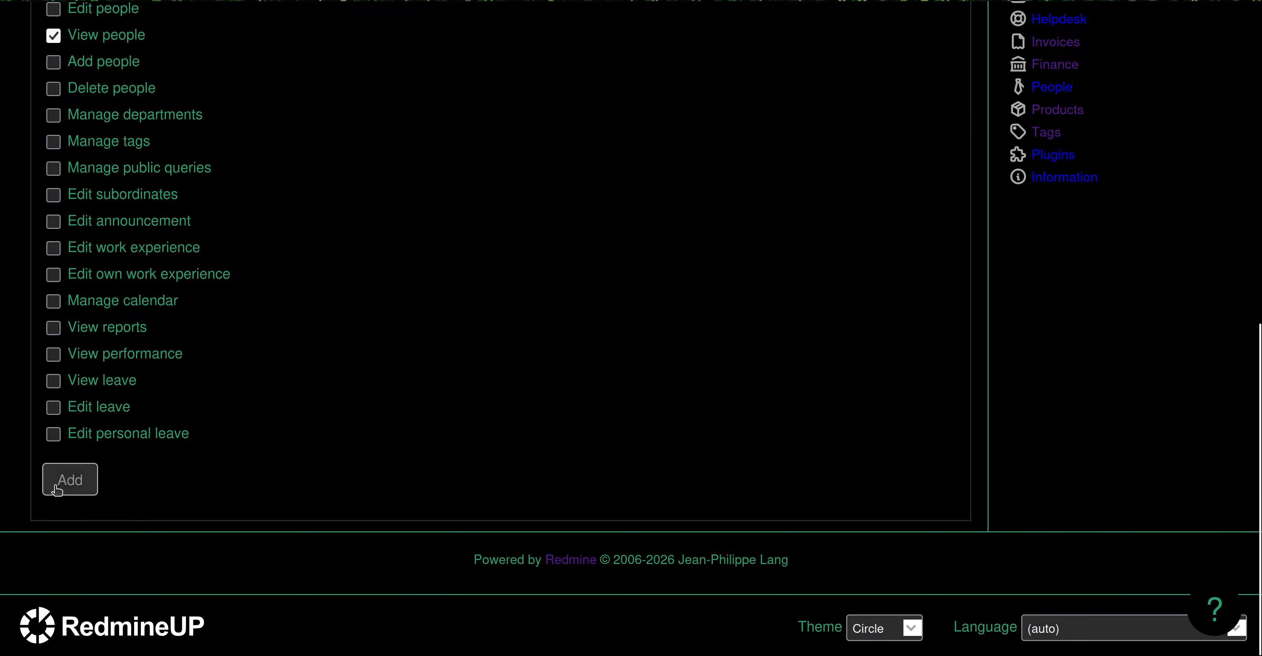
click(62, 476)
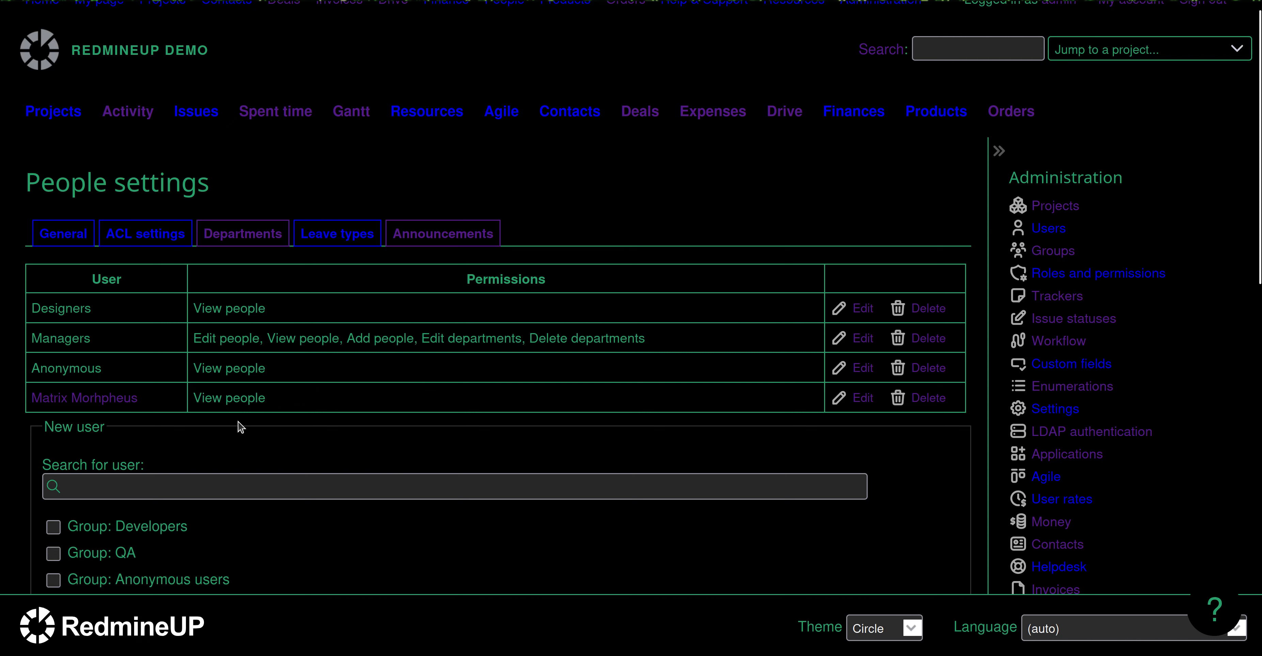
Open the RedmineUP demo site in the other browser window.
click(1, 10)
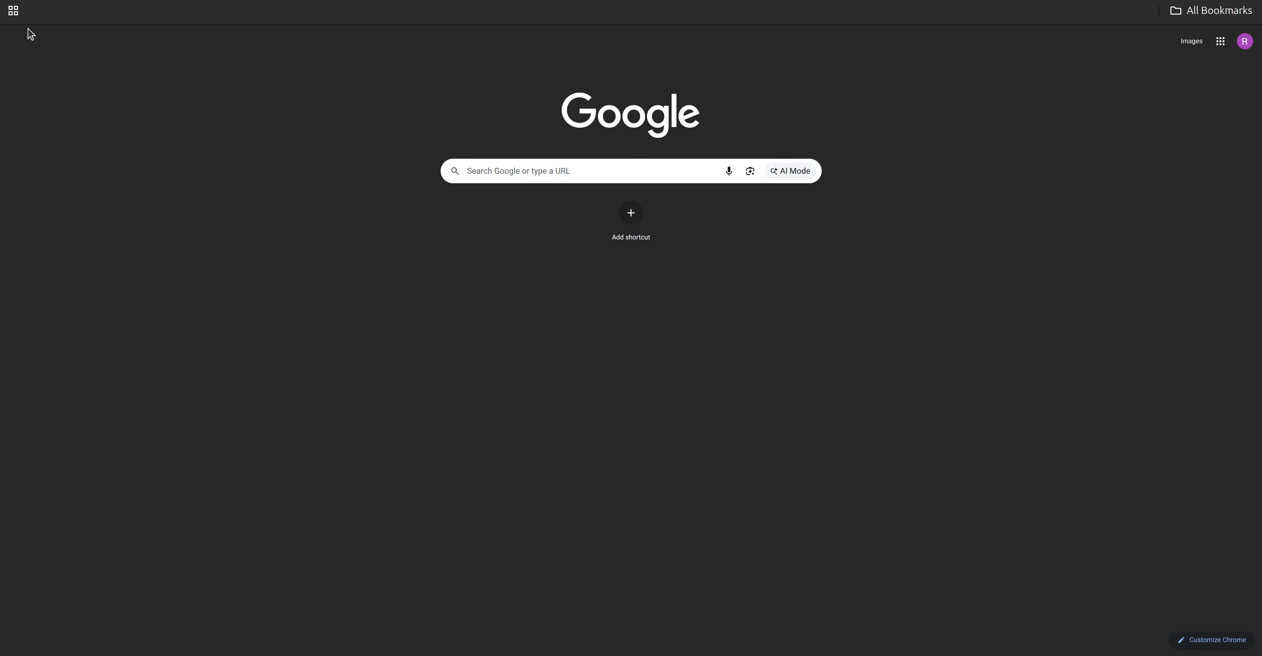
click(302, 1)
text(demo)
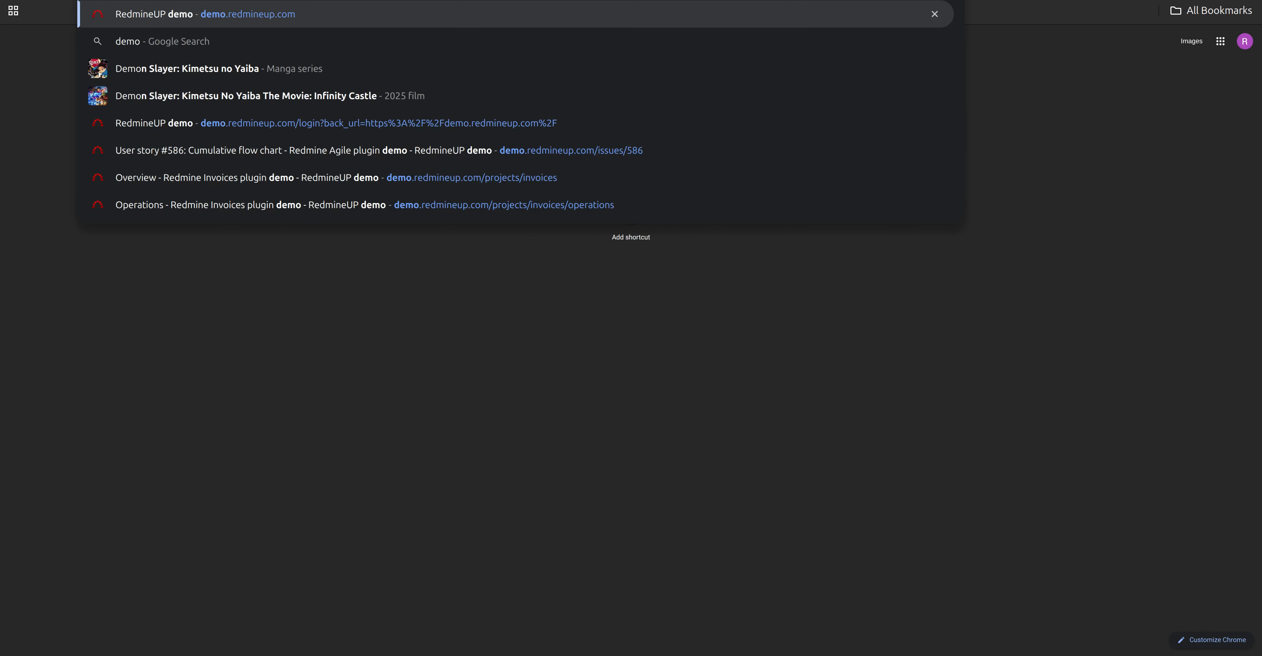
key(Return)
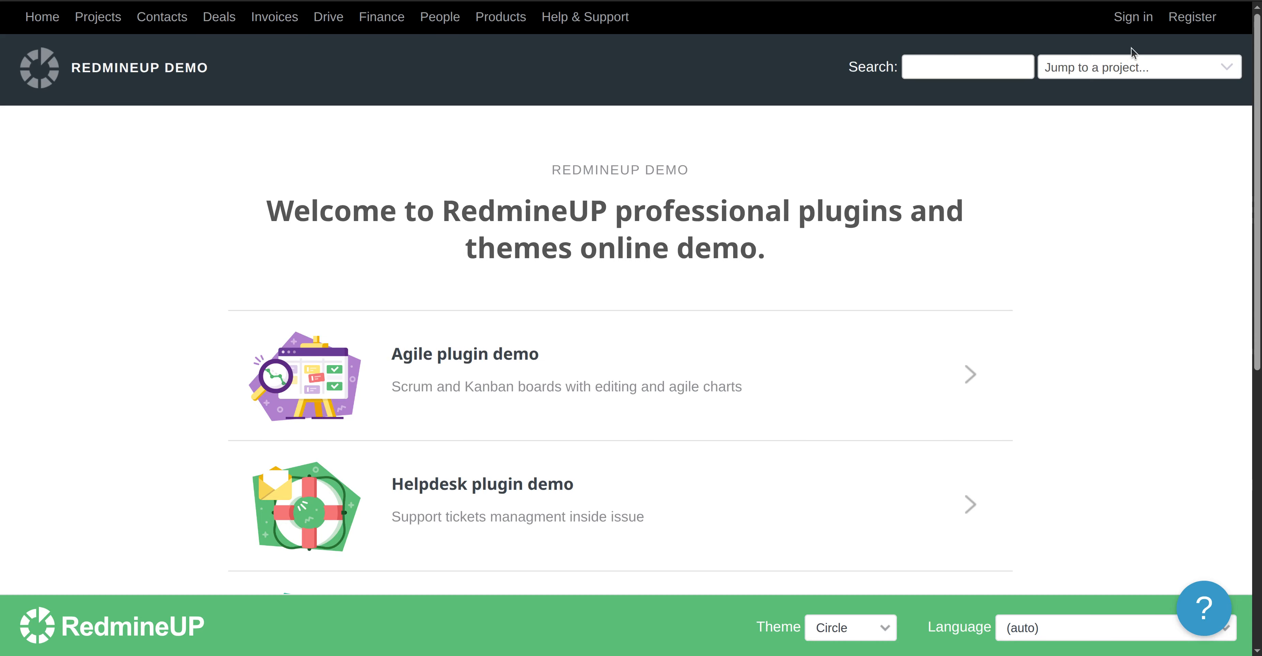
Sign in with the new user's login and password instead of the prefilled credentials.
click(1141, 20)
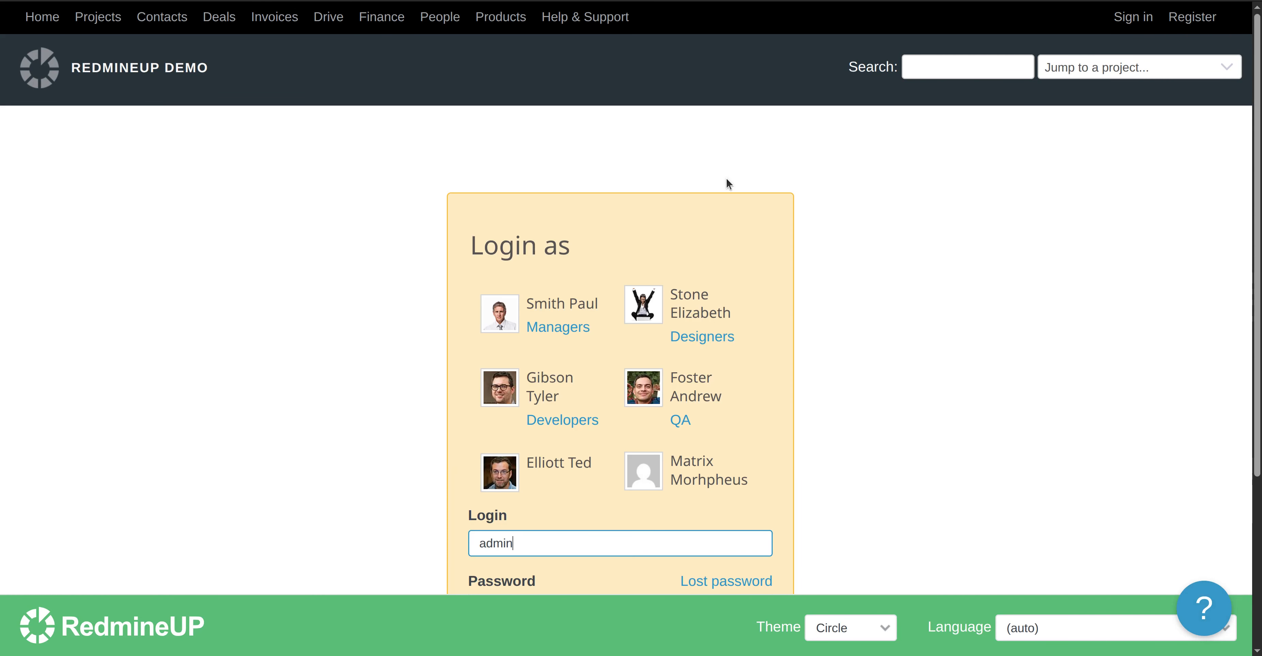
scroll(530, 527, down, 3)
double_click(554, 462)
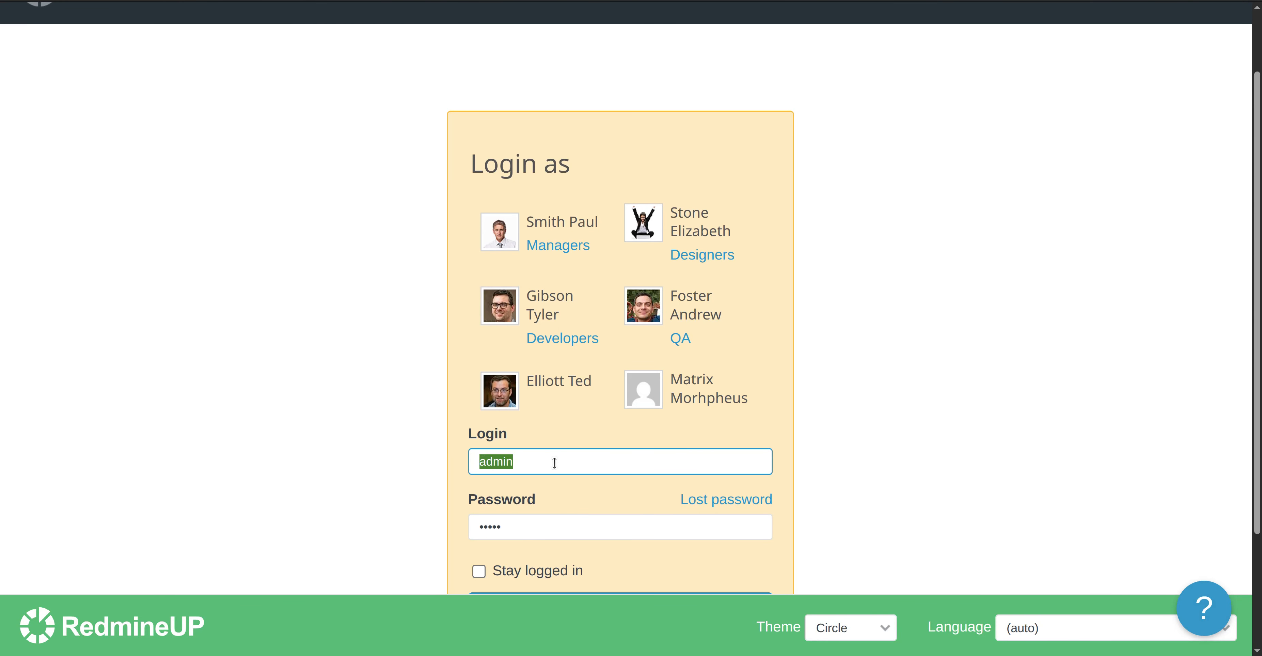
text(mor)
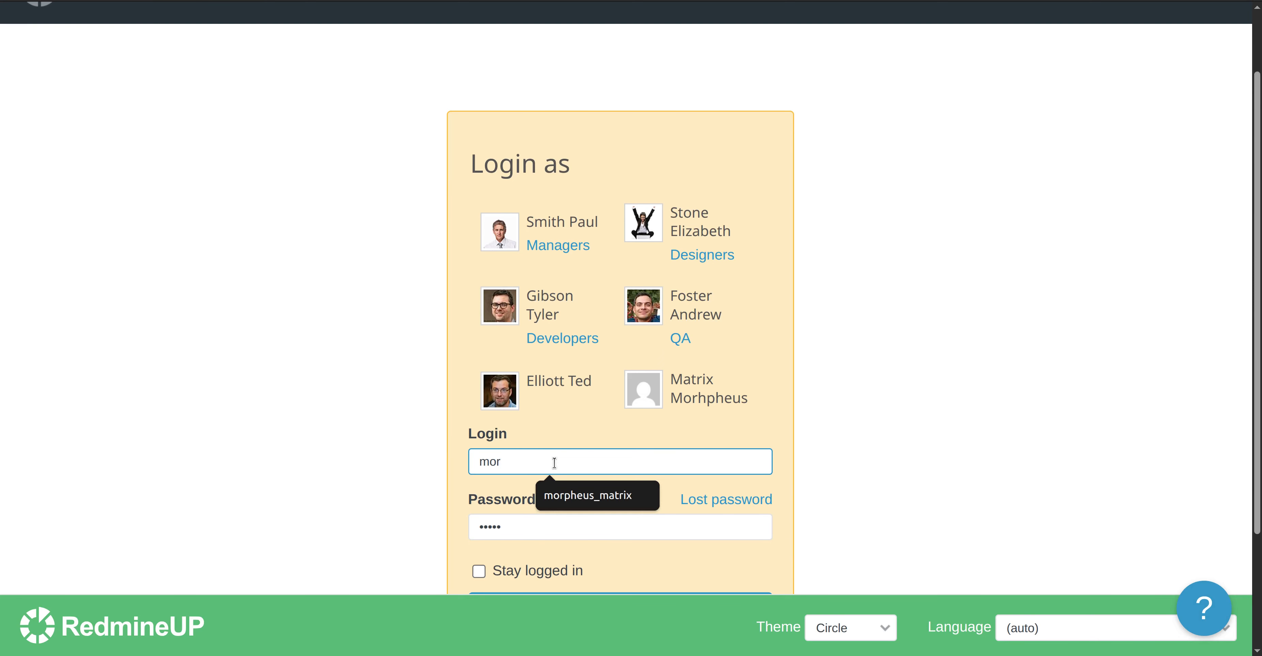
click(567, 495)
click(578, 530)
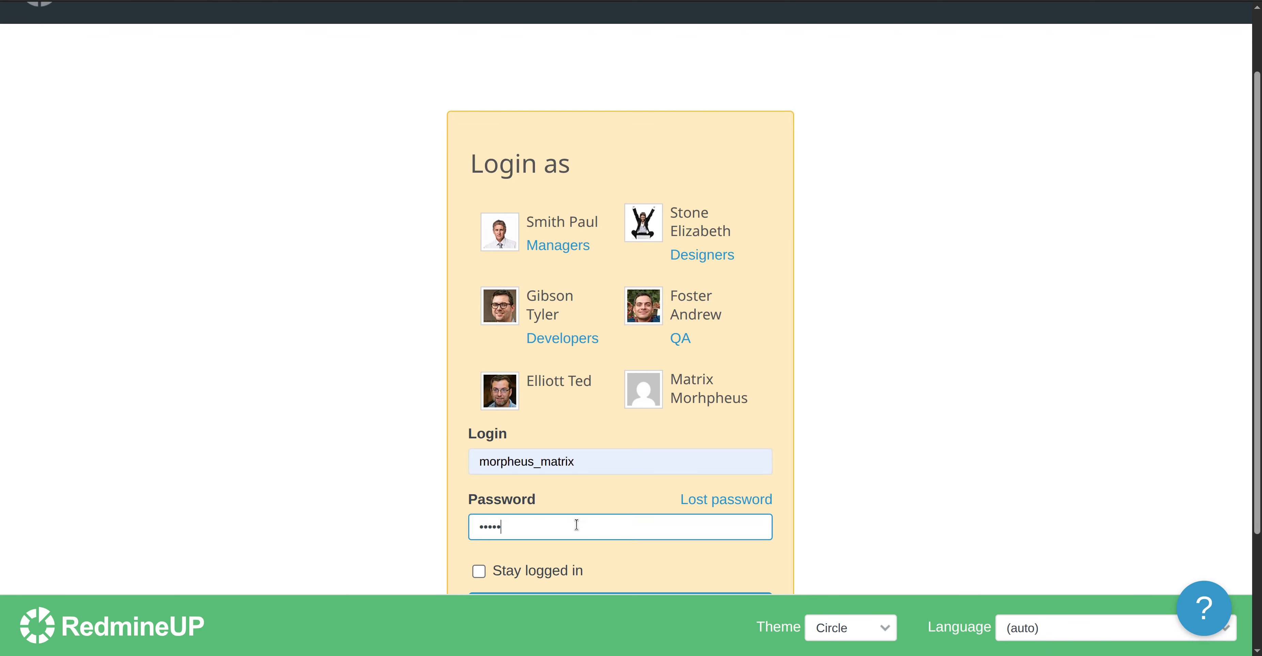
key(ctrl+a)
text(p•••••••••)
scroll(382, 500, down, 2)
click(591, 529)
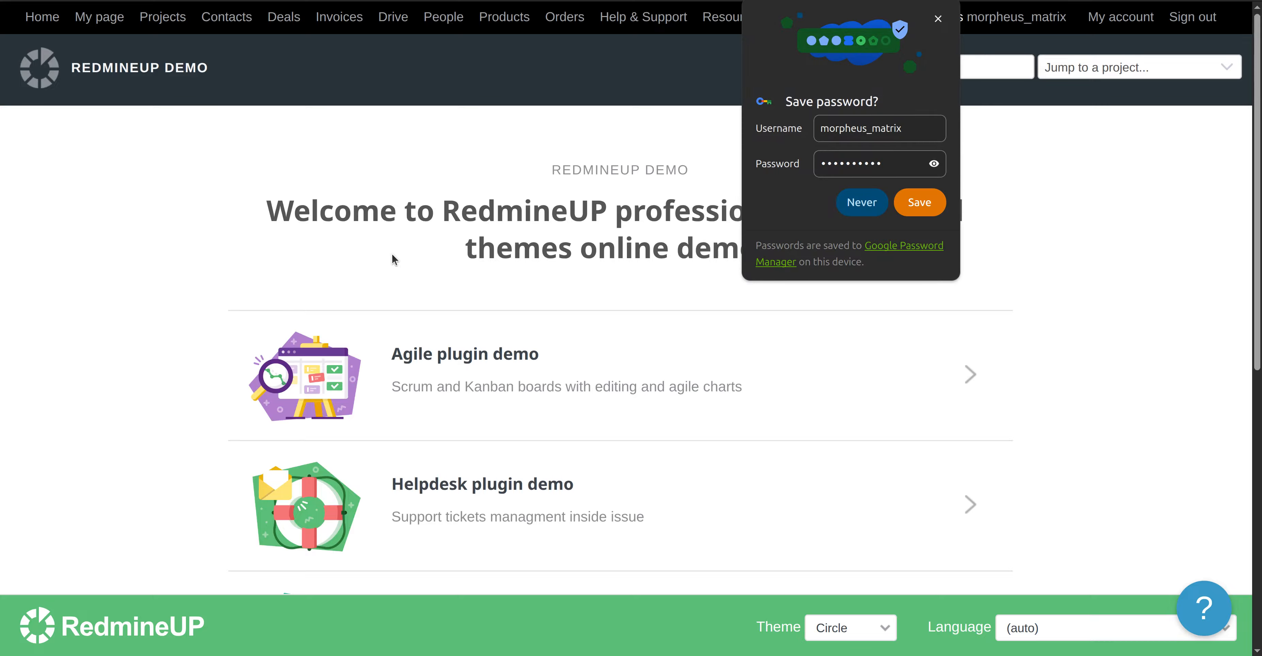
Decline saving the password and open the People directory as the new user.
click(839, 202)
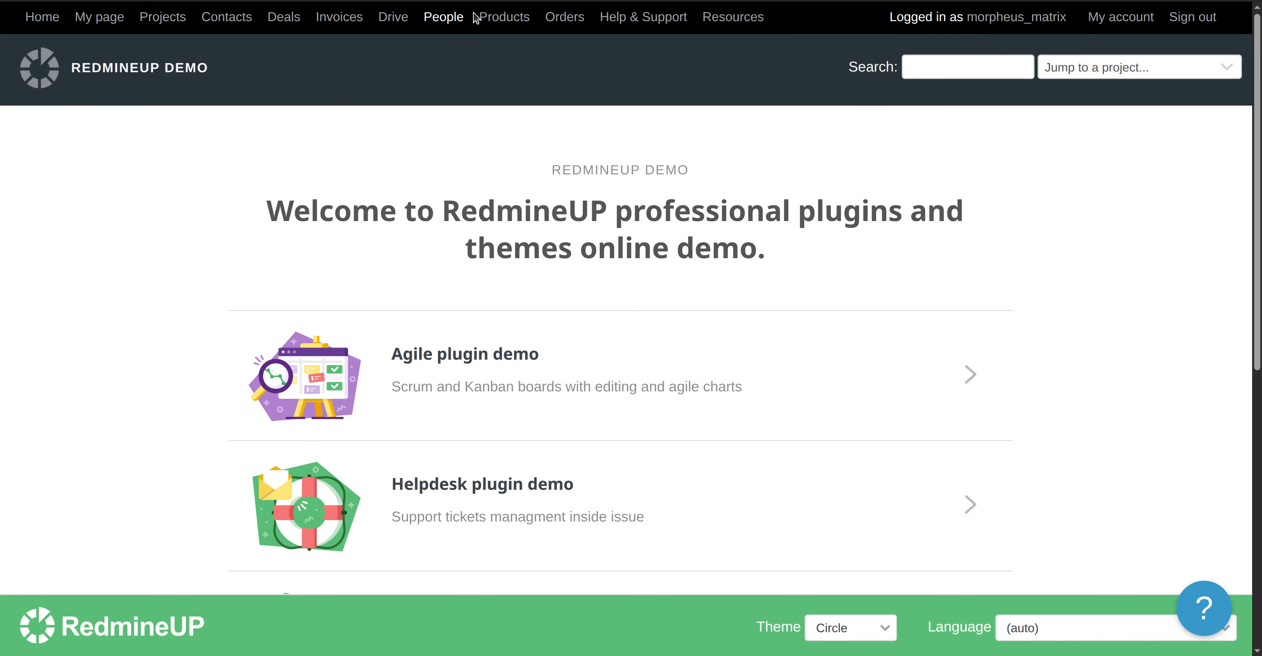
click(444, 17)
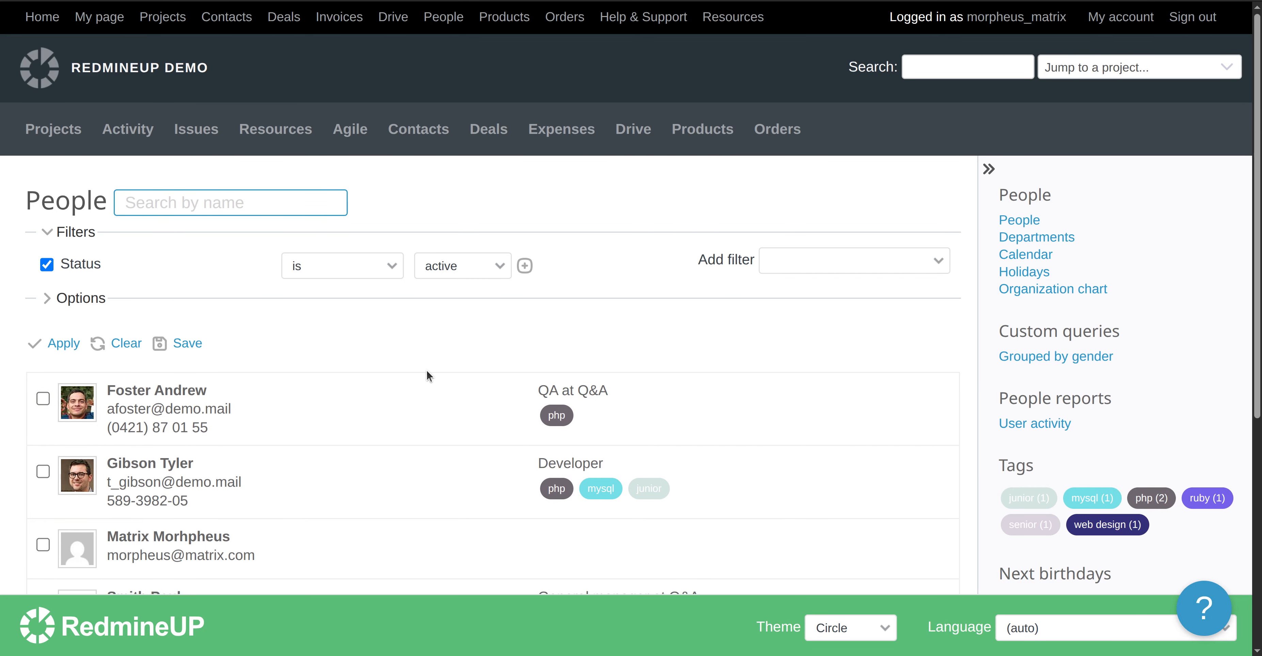
scroll(426, 372, down, 2)
scroll(426, 369, up, 2)
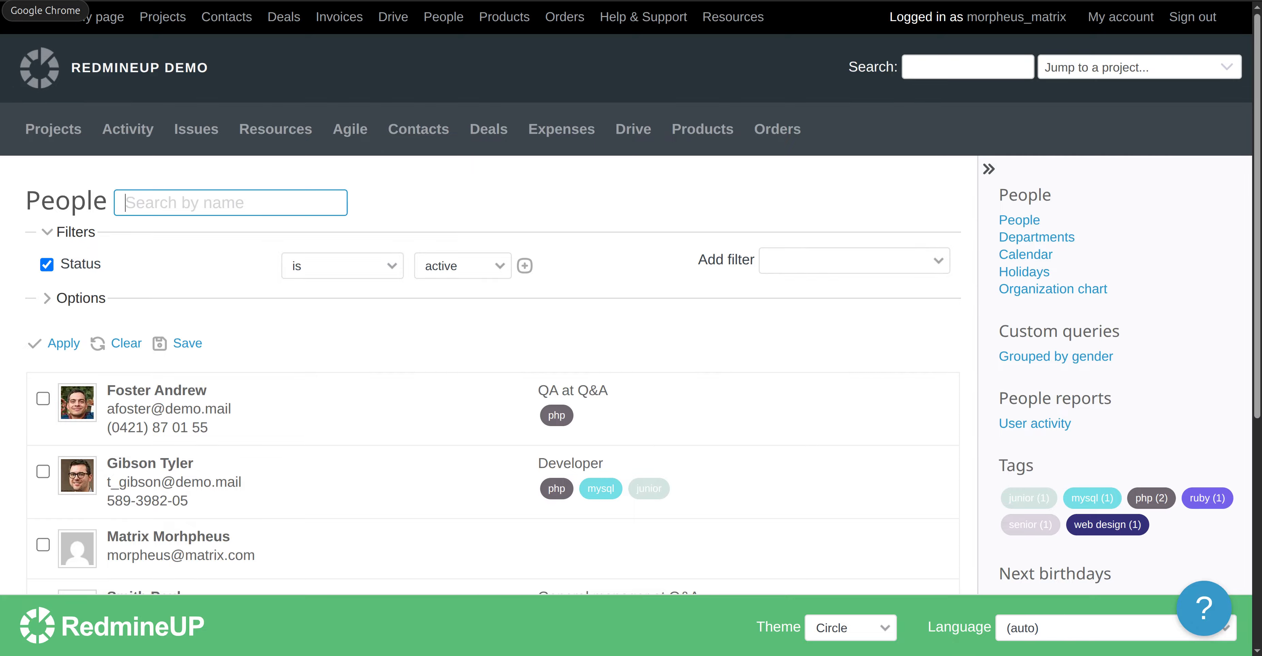
Open the user's ACL row for editing as admin, then view the Person #12 profile.
click(1, 11)
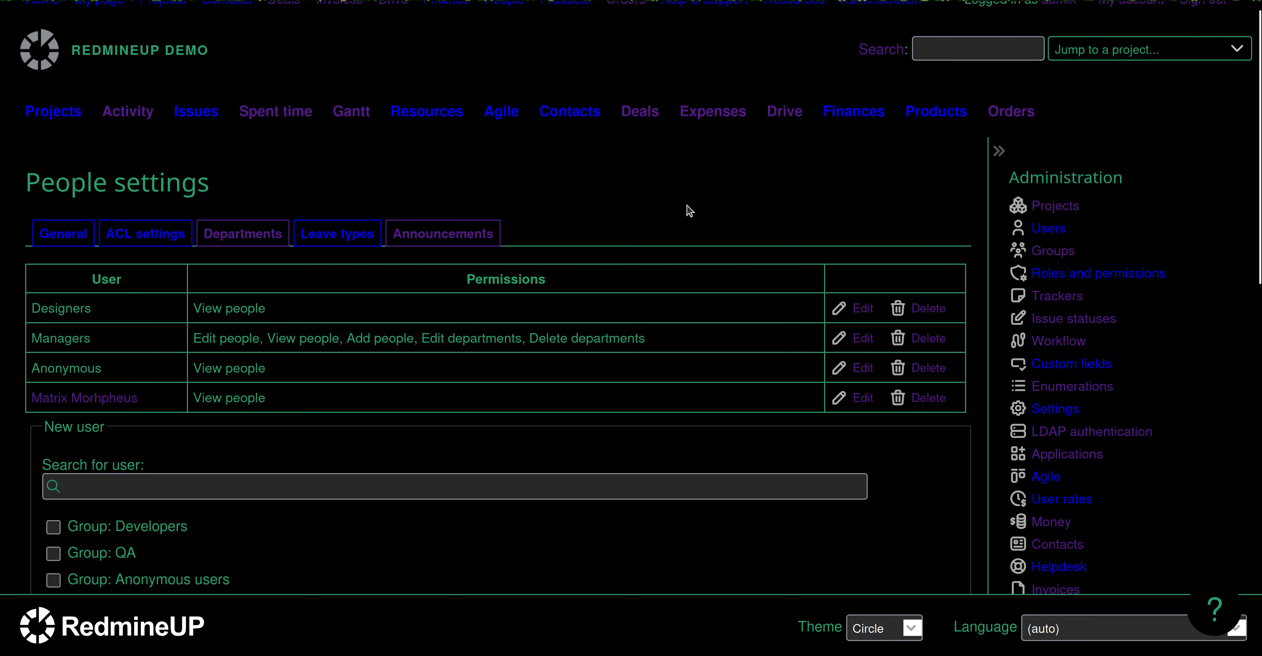
scroll(852, 201, up, 1)
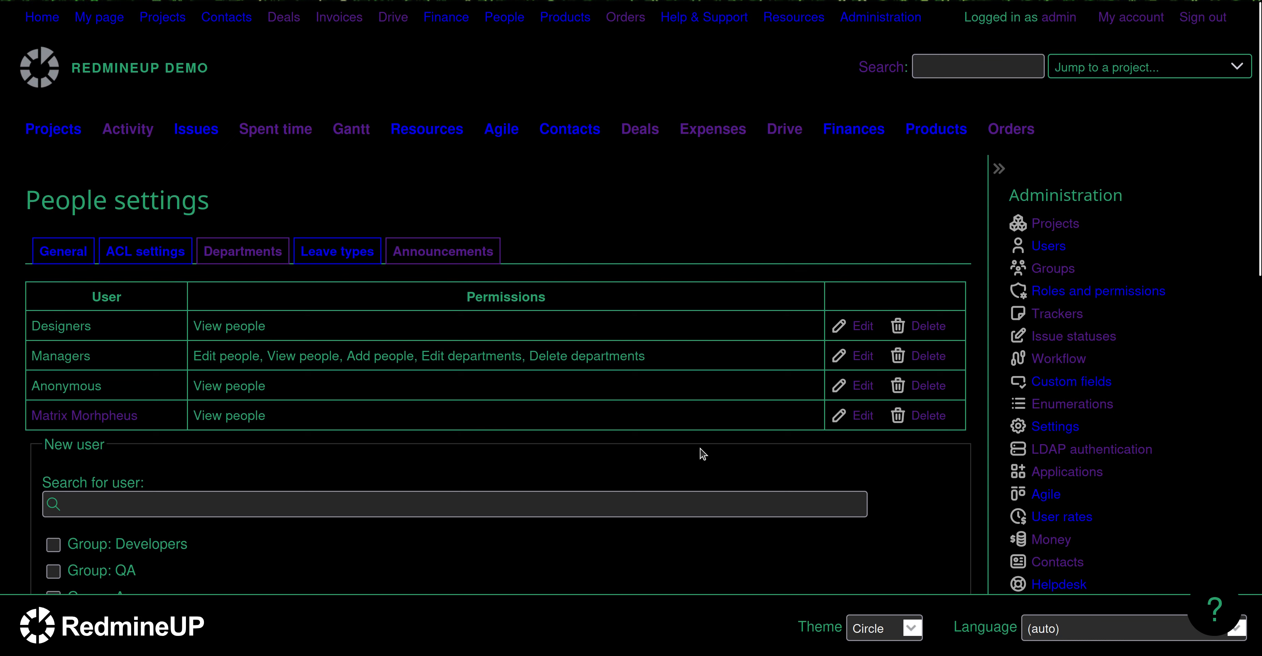
click(862, 416)
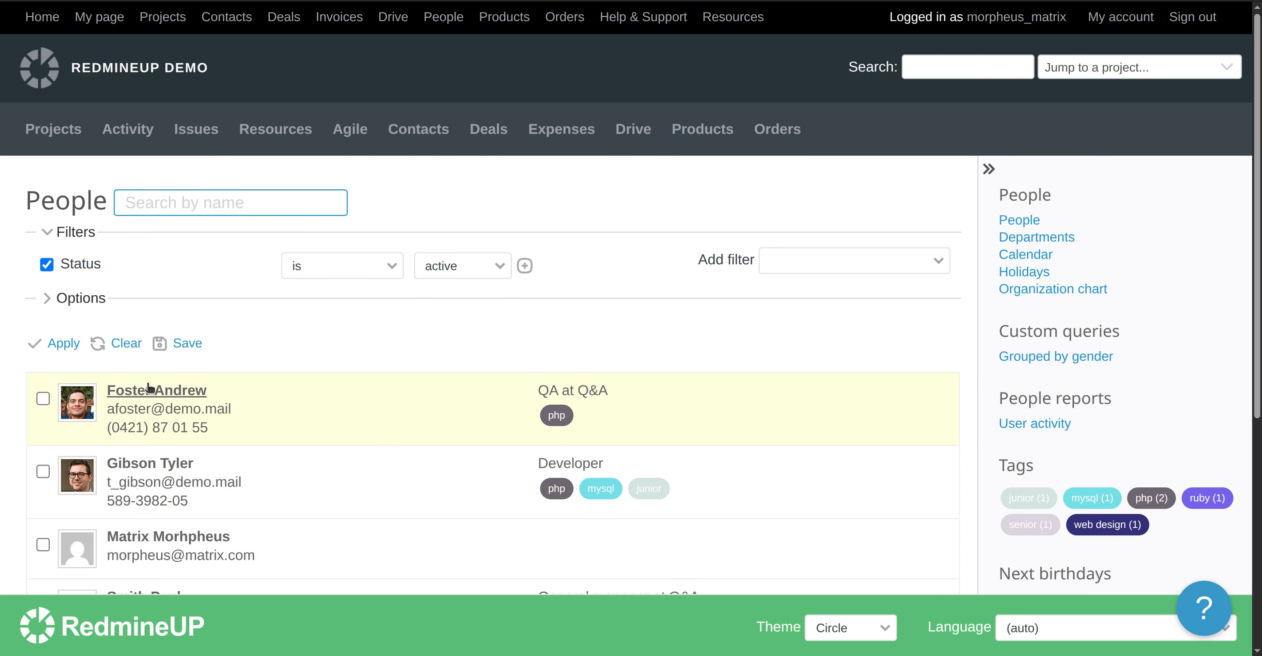
click(165, 390)
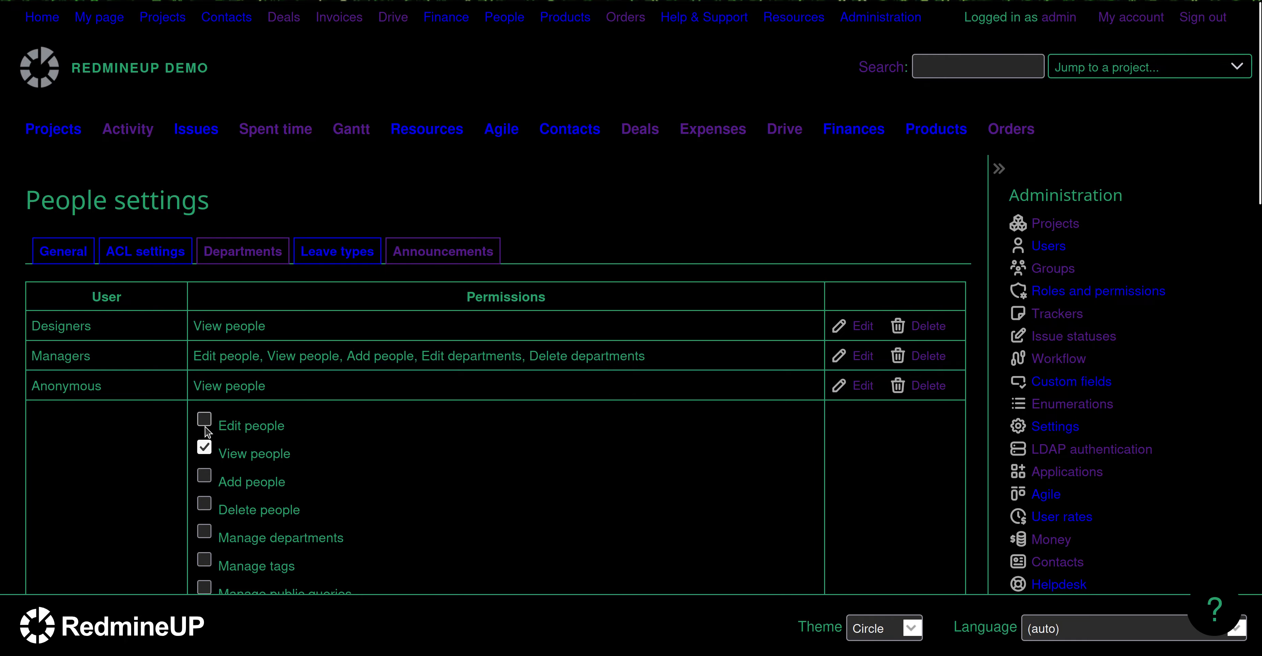
Grant the user Edit people in the ACL row and save the permissions.
click(204, 419)
scroll(90, 509, down, 10)
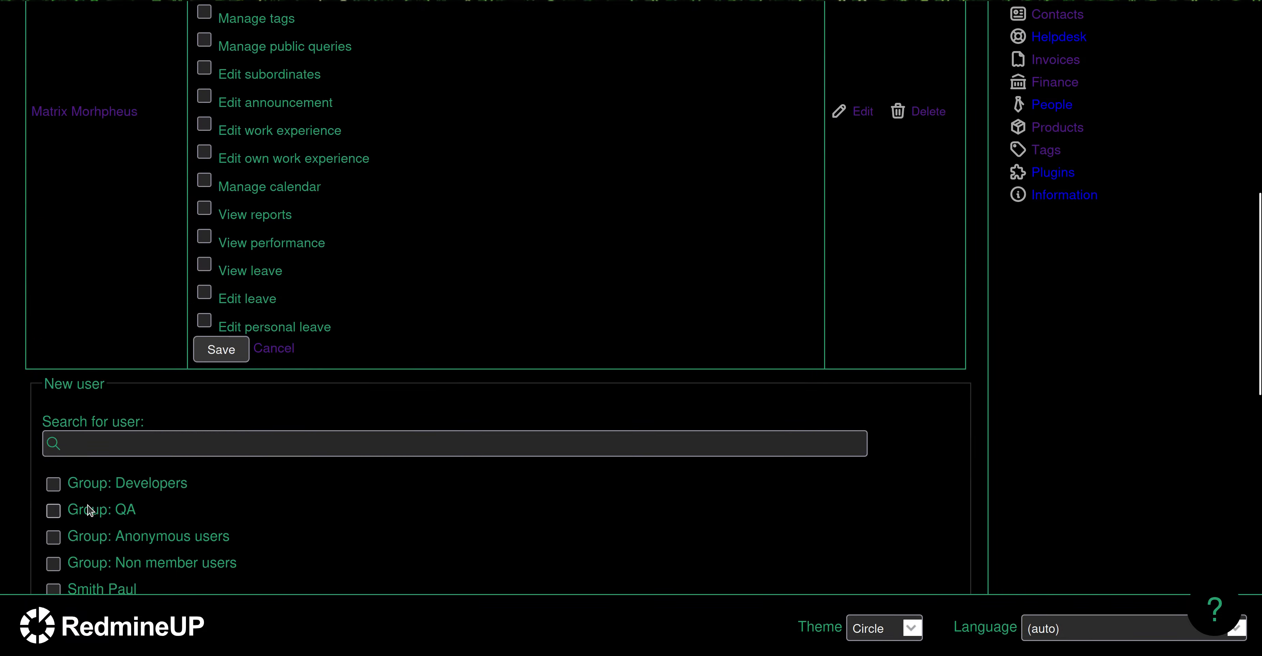
click(223, 350)
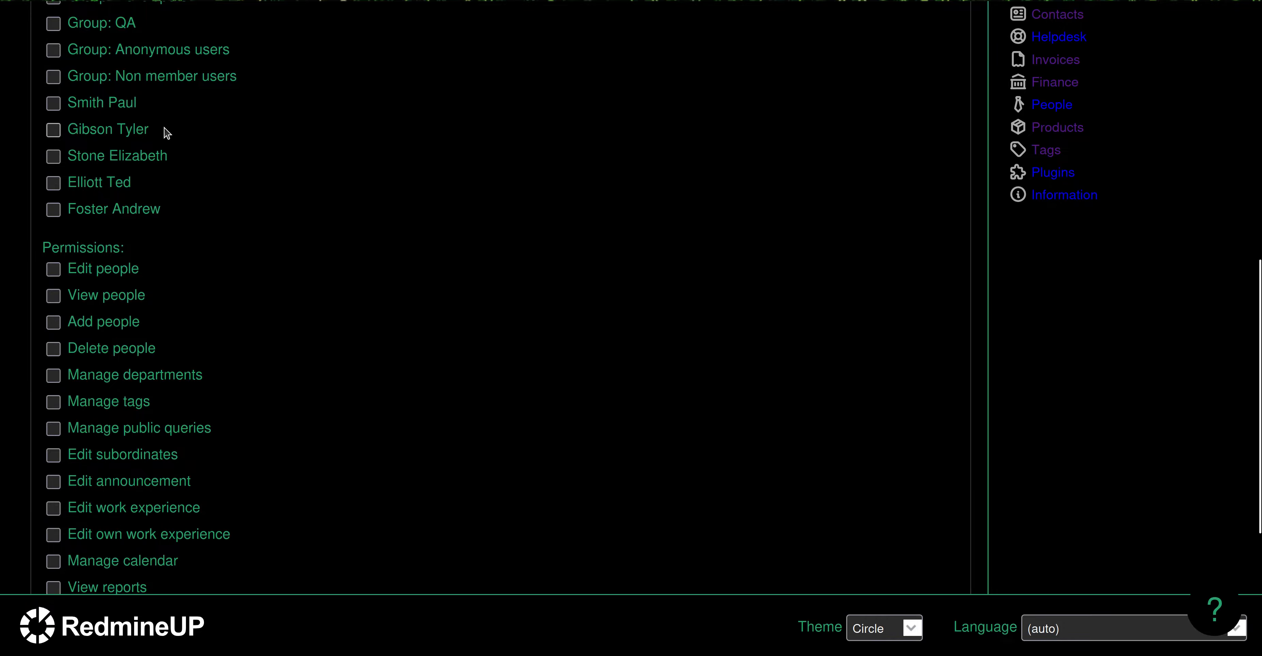
scroll(167, 133, up, 10)
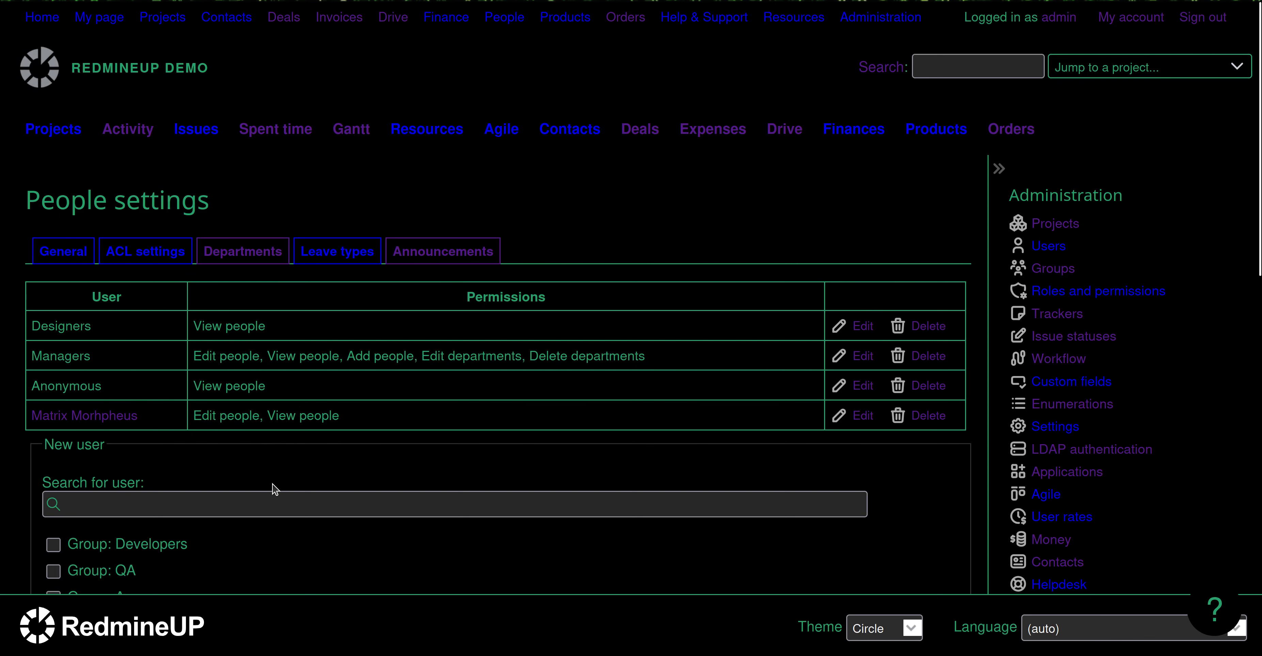
click(46, 1)
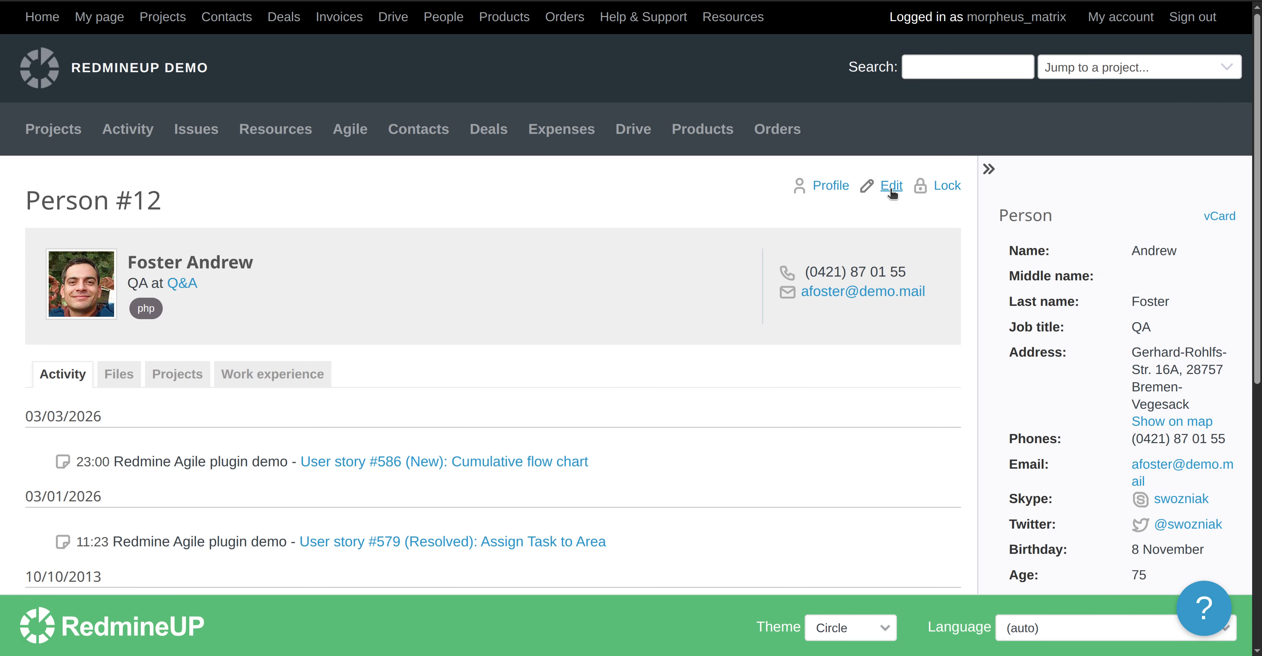
Replace Person #12's last name with a new surname and save the details.
click(867, 201)
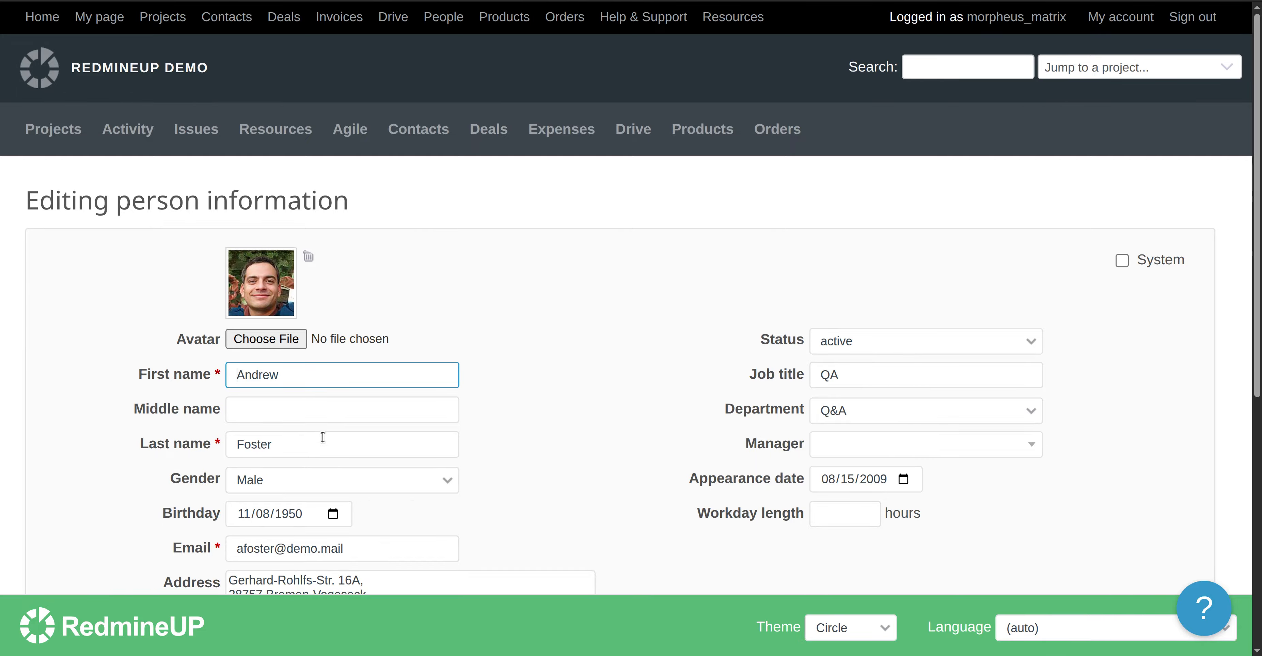
click(368, 449)
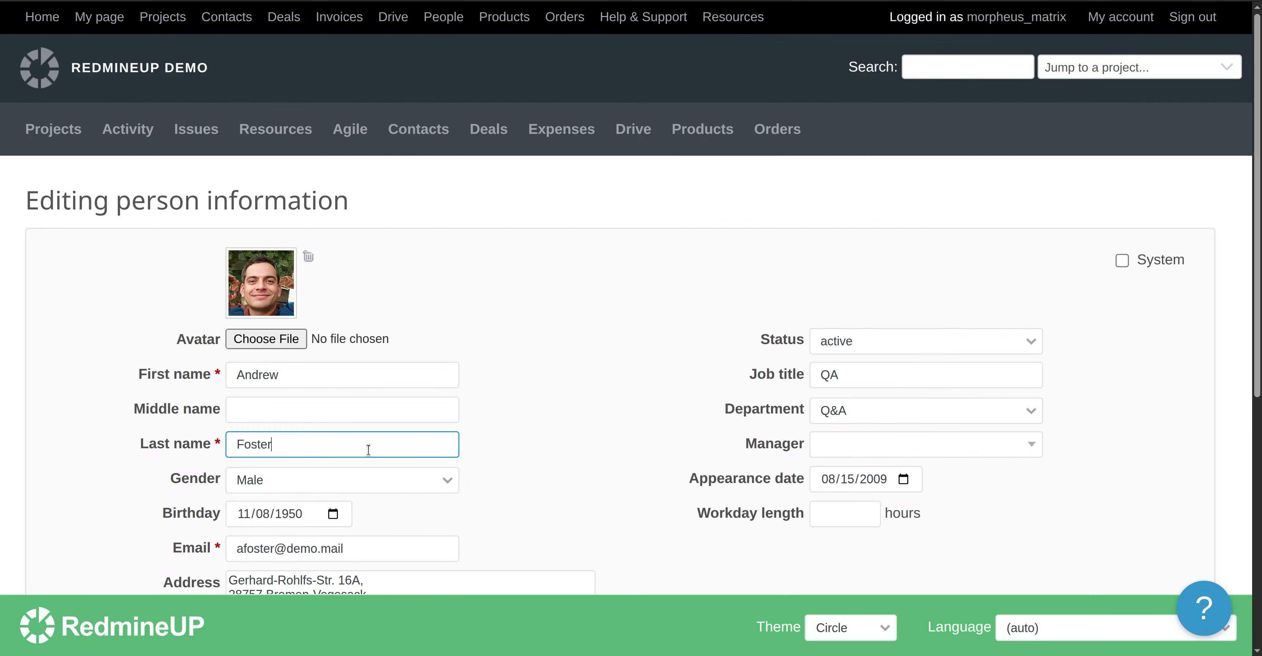
key(ctrl+a)
text(Anderson)
scroll(147, 450, down, 7)
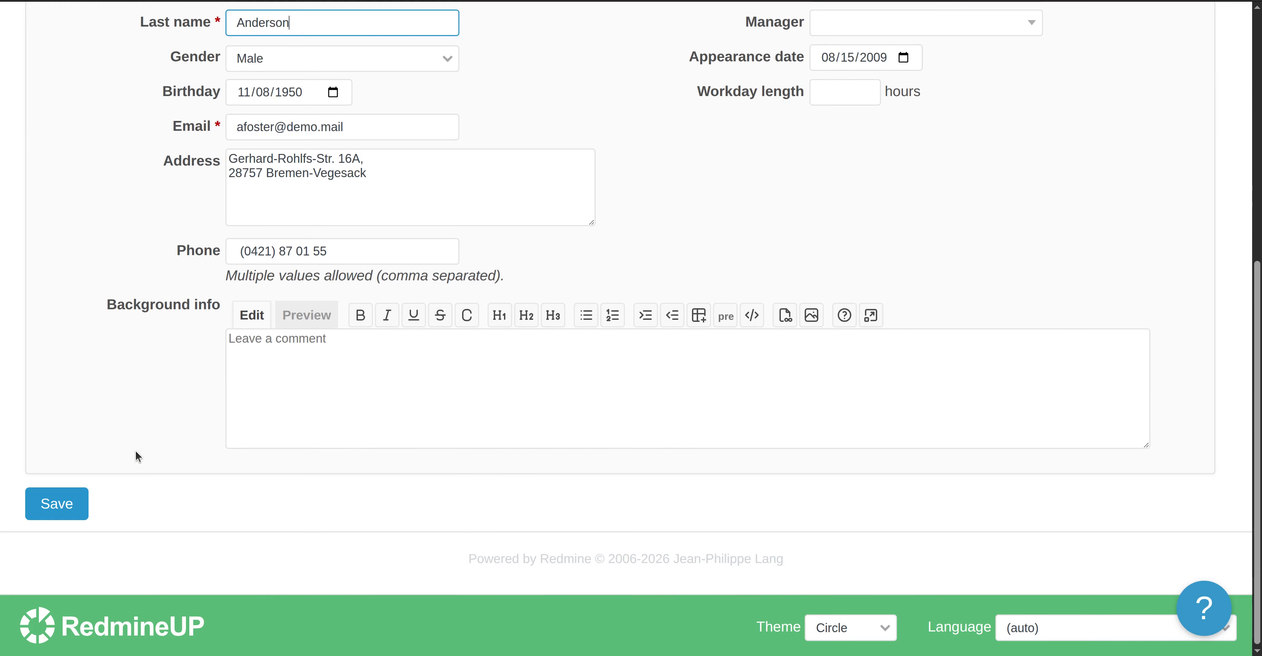
click(62, 511)
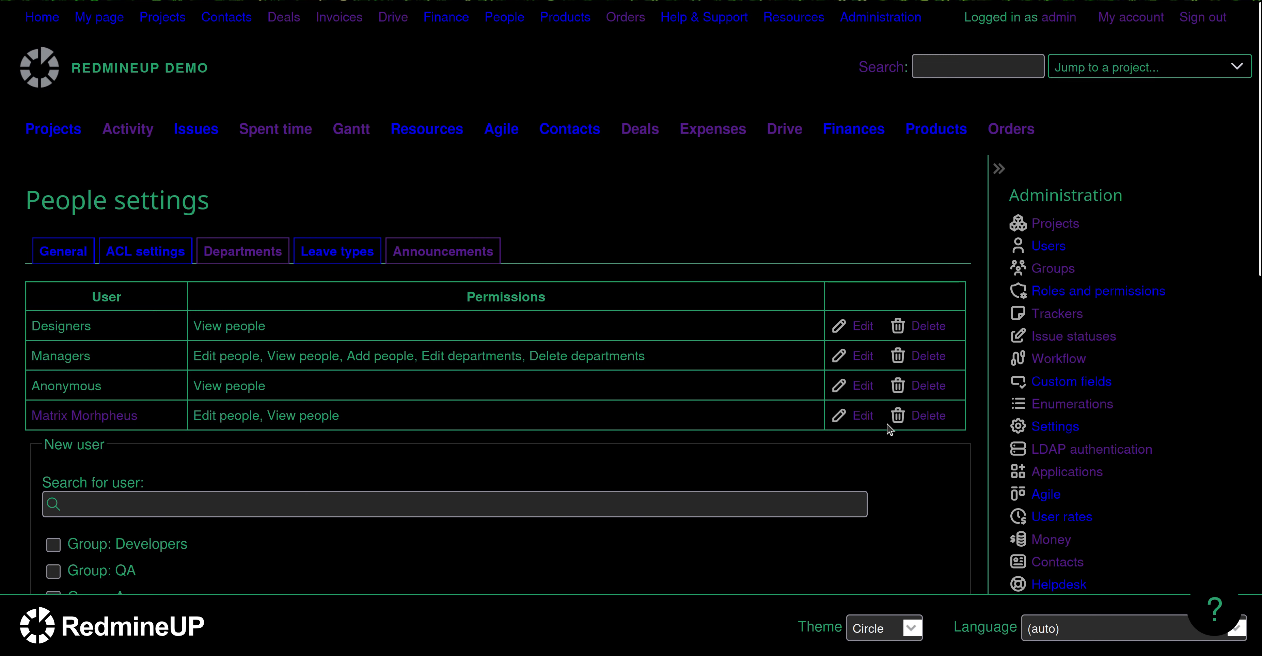
Add the Add people permission to the user's ACL entry and save it.
click(862, 417)
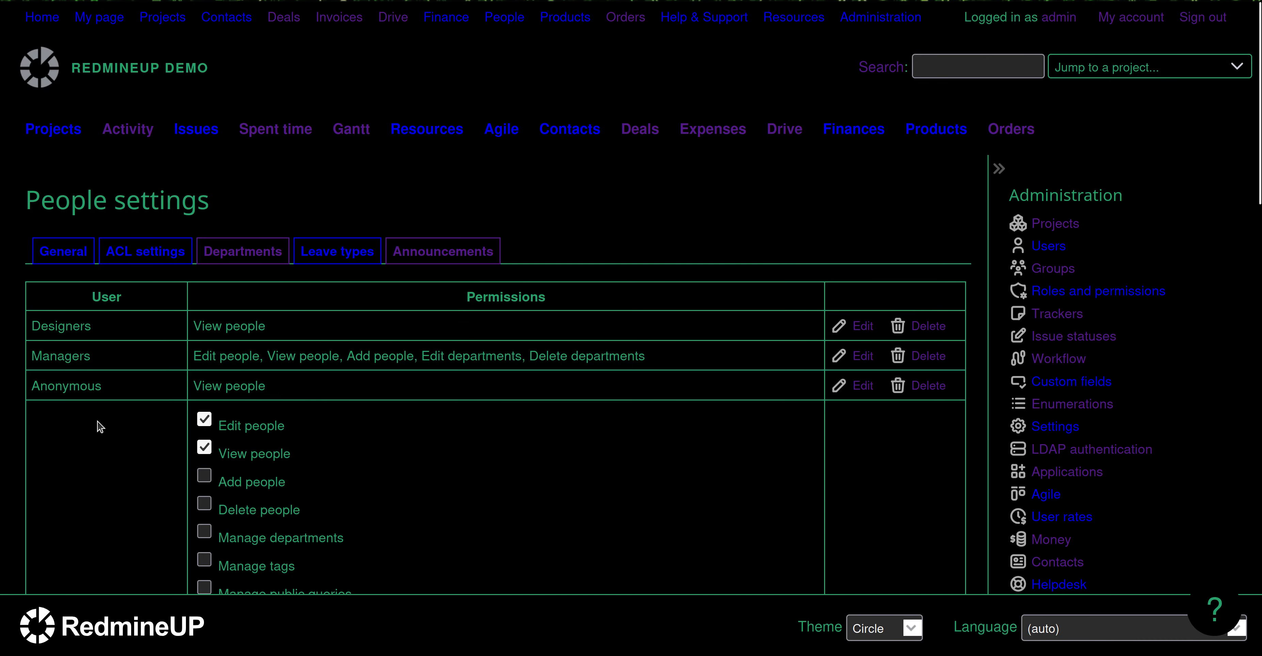
scroll(99, 422, down, 3)
click(204, 338)
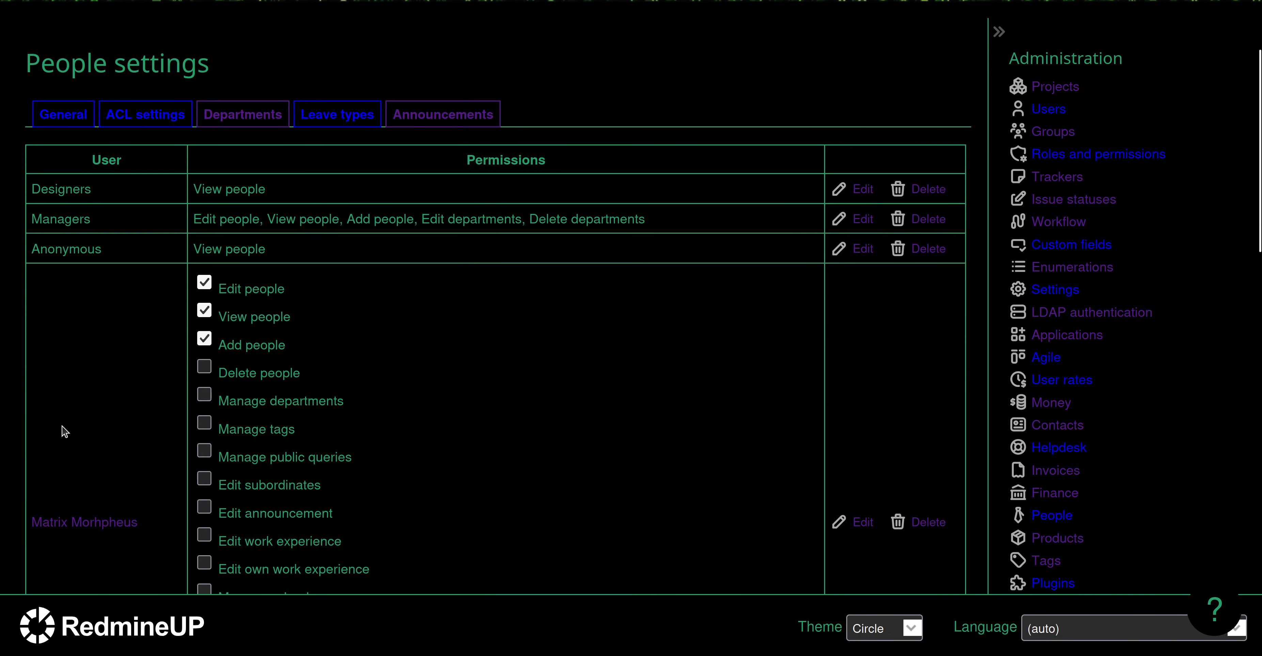
scroll(70, 429, down, 1)
scroll(69, 436, down, 2)
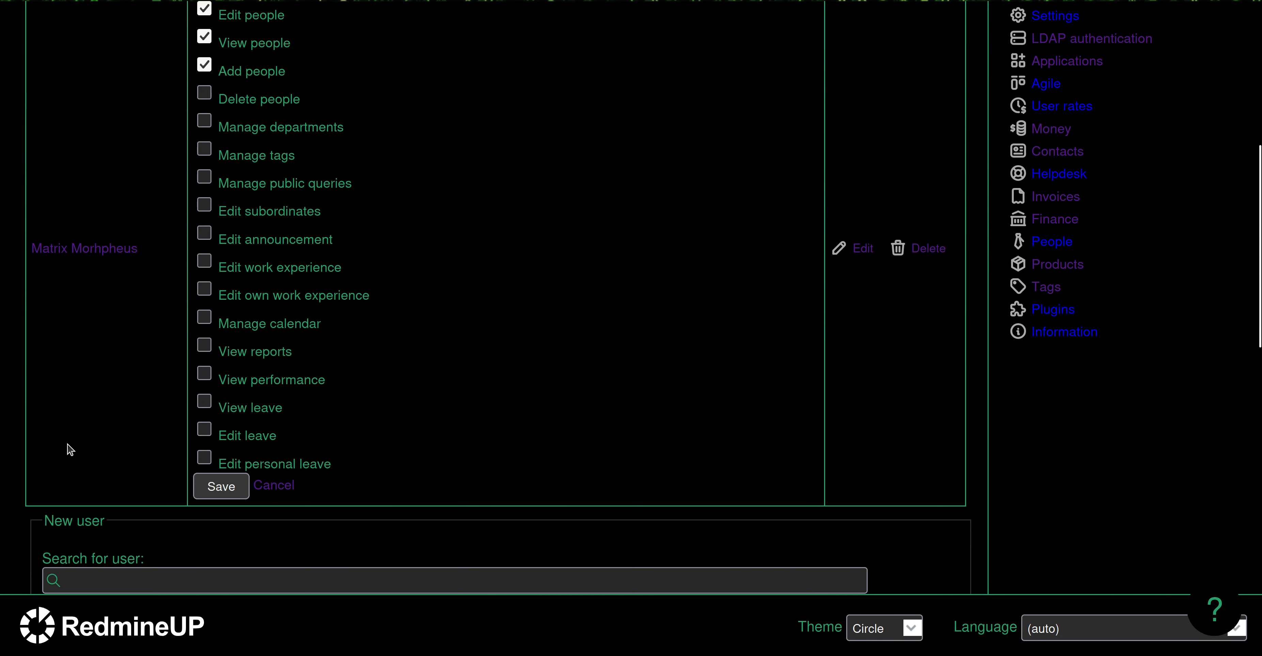
click(220, 484)
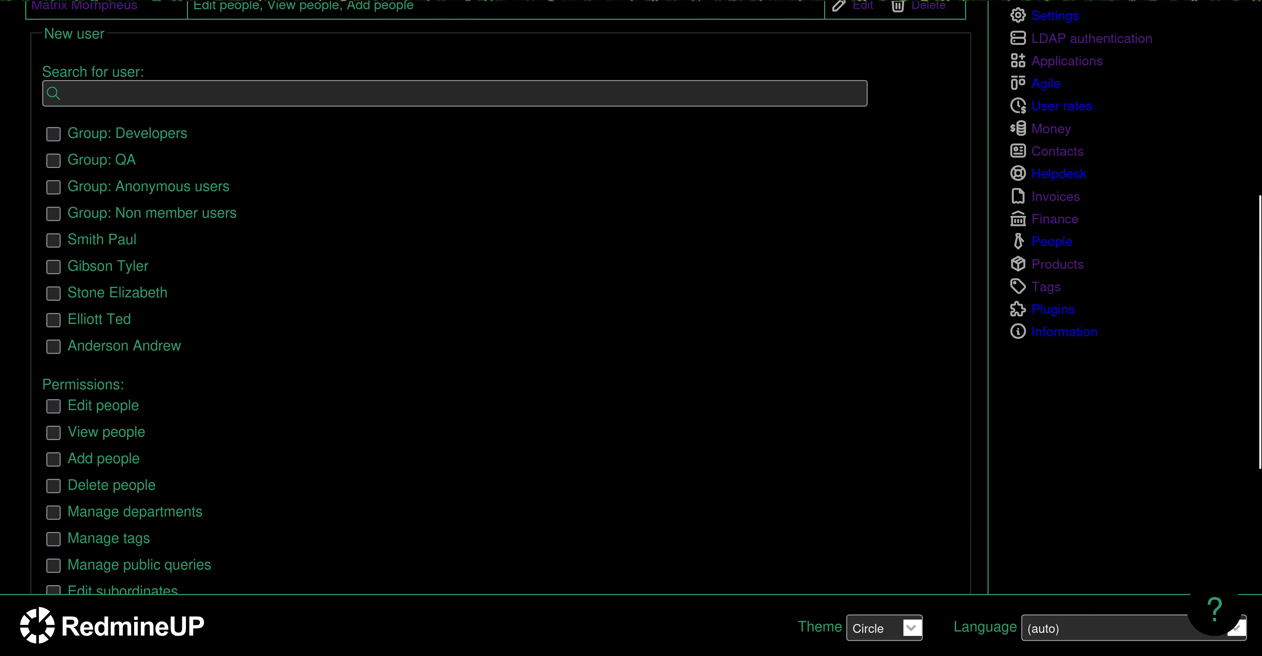
Reload the people directory in the other window and start a new person.
click(0, 11)
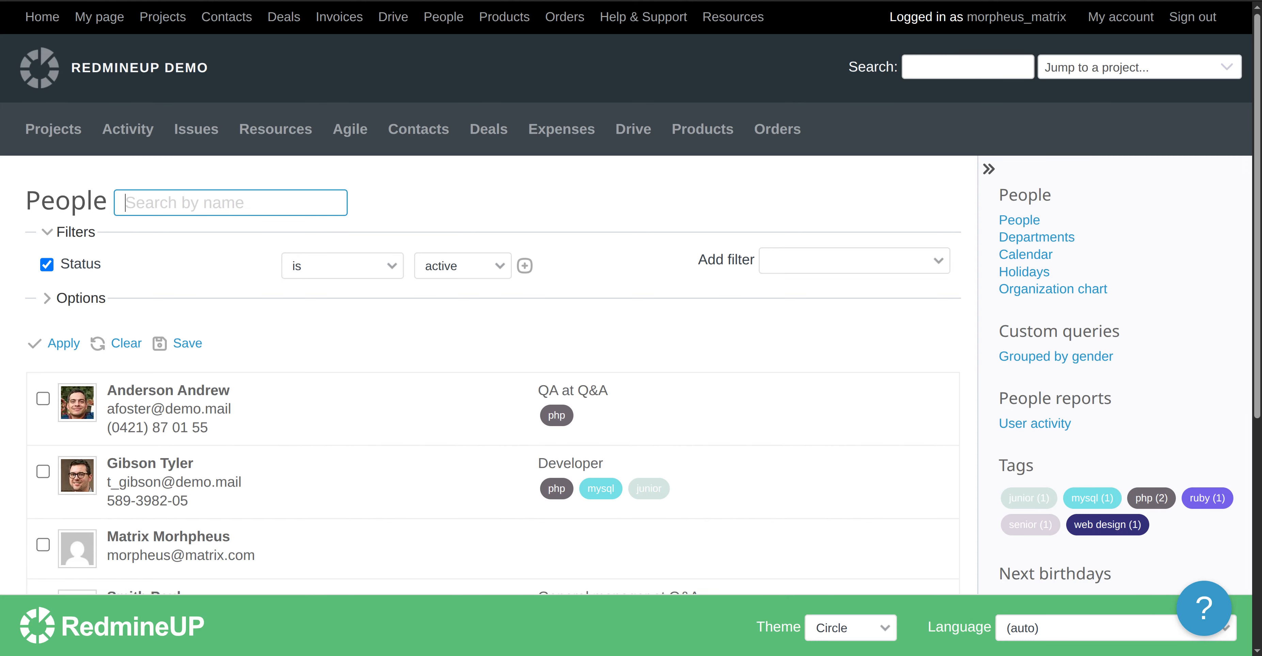
key(F5)
click(933, 189)
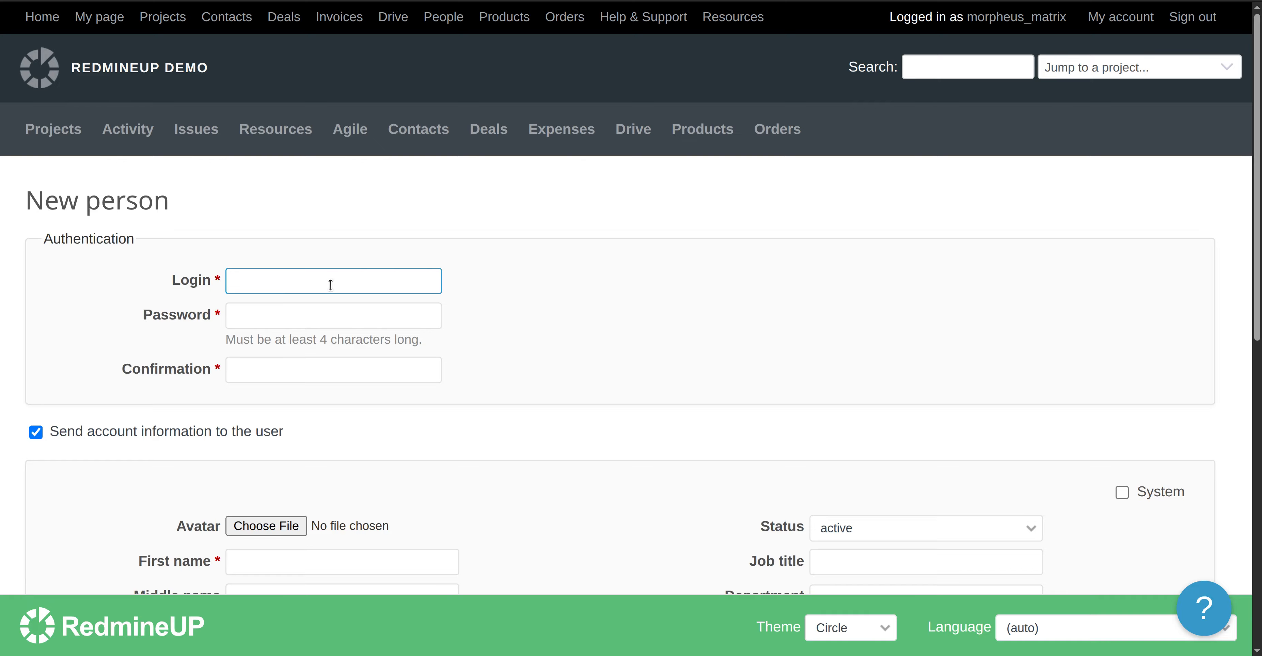
Enter the new person's login, password and password confirmation.
text(trinity_matrix)
key(Tab)
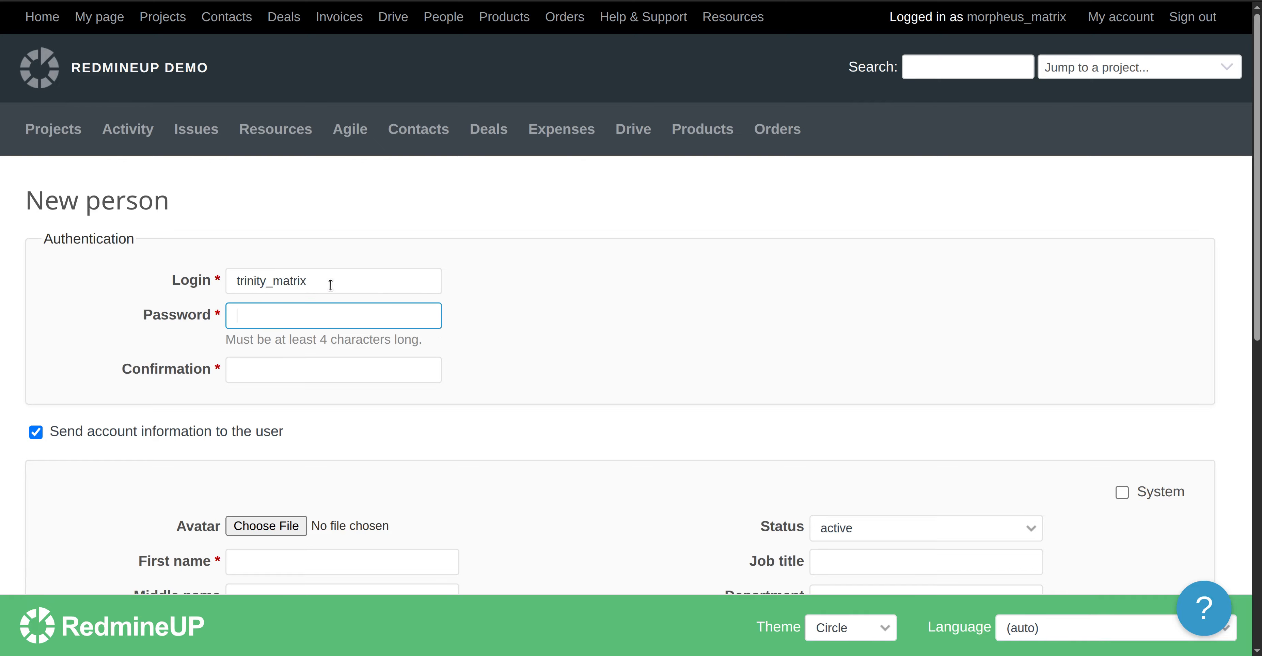
text(matrix123)
click(336, 372)
text(mat)
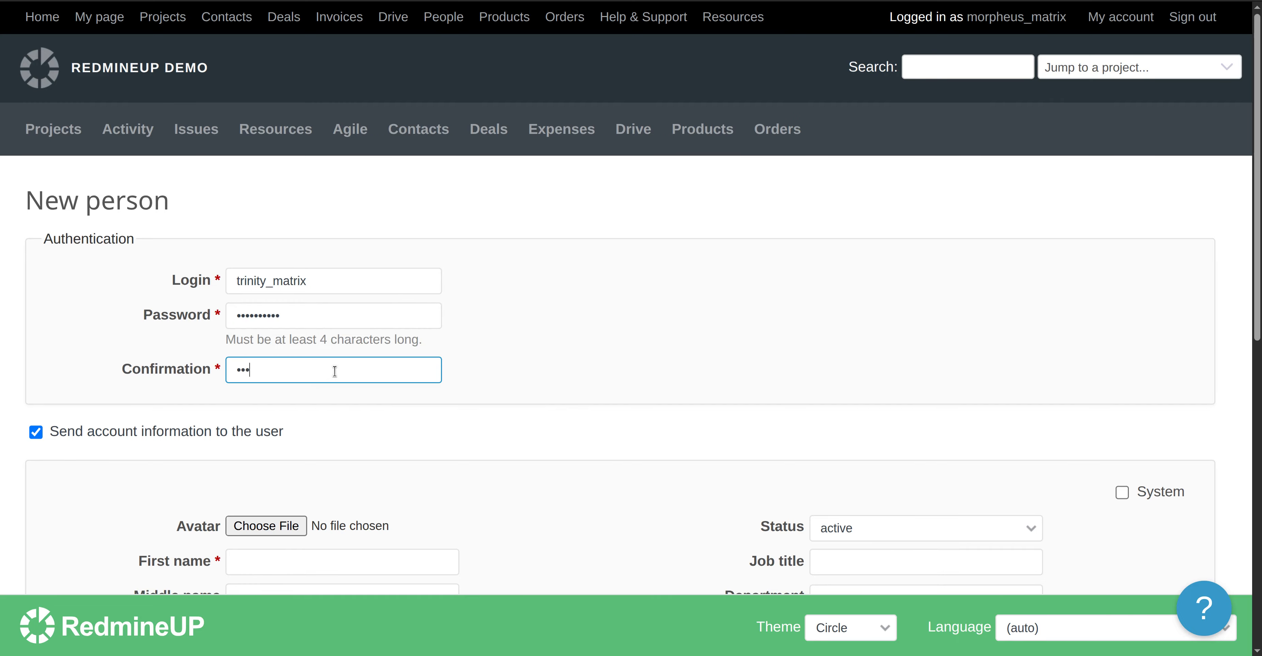
text(rix_123)
Fill in the first name, last name and email address, then save the person.
scroll(451, 422, down, 2)
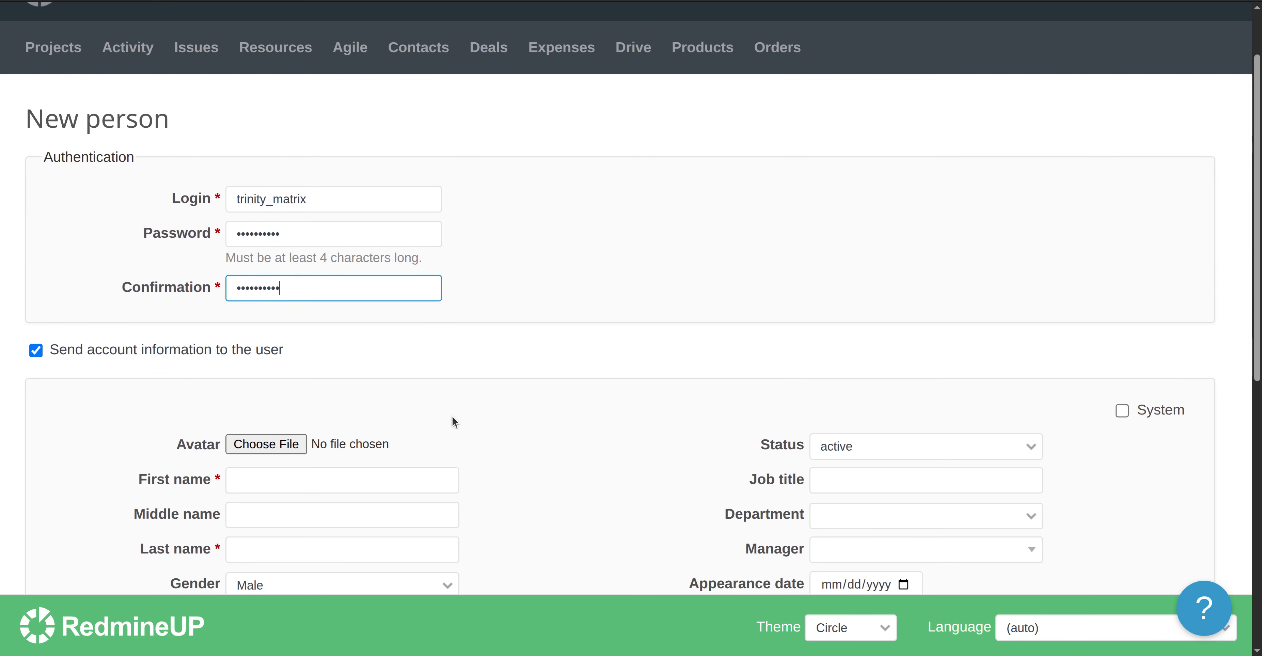
scroll(460, 392, down, 2)
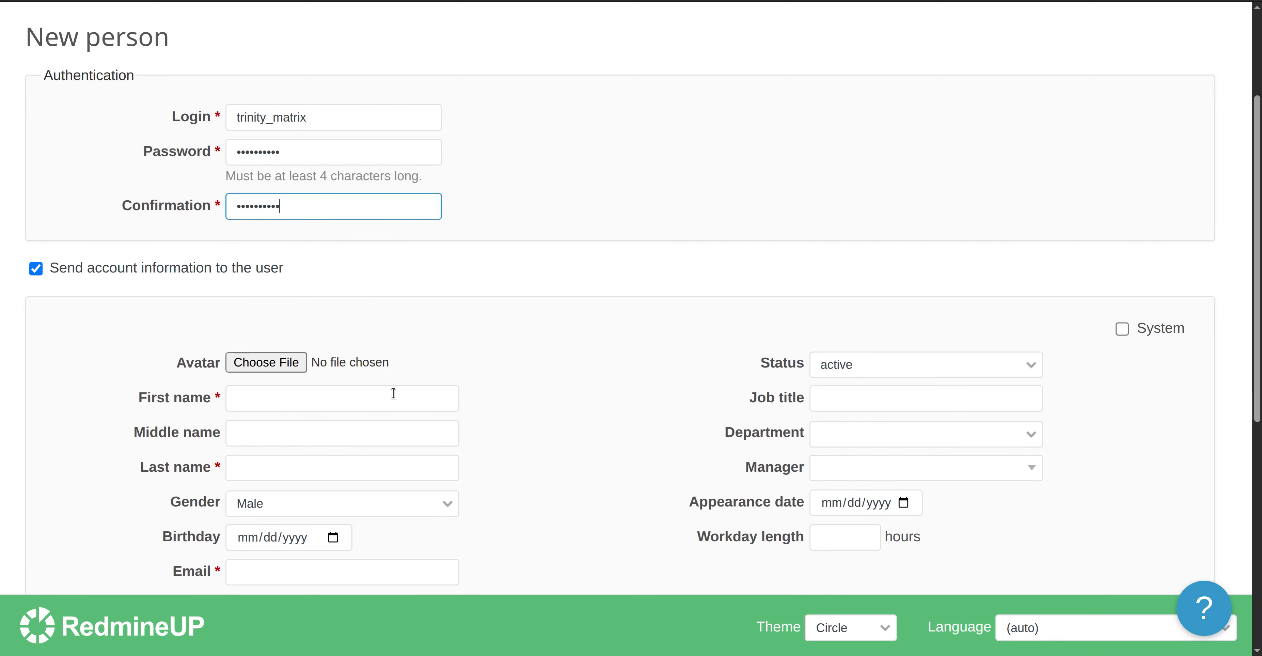
click(287, 390)
text(Trinity)
key(Tab)
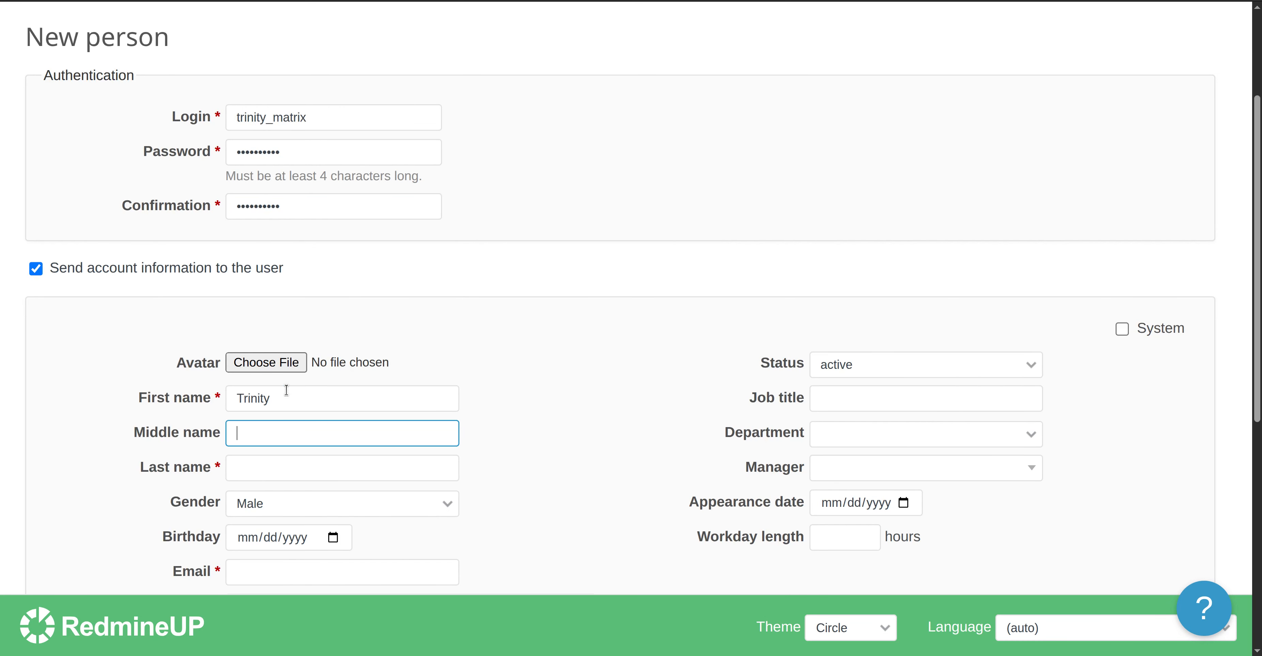
key(Tab)
text(Matrix)
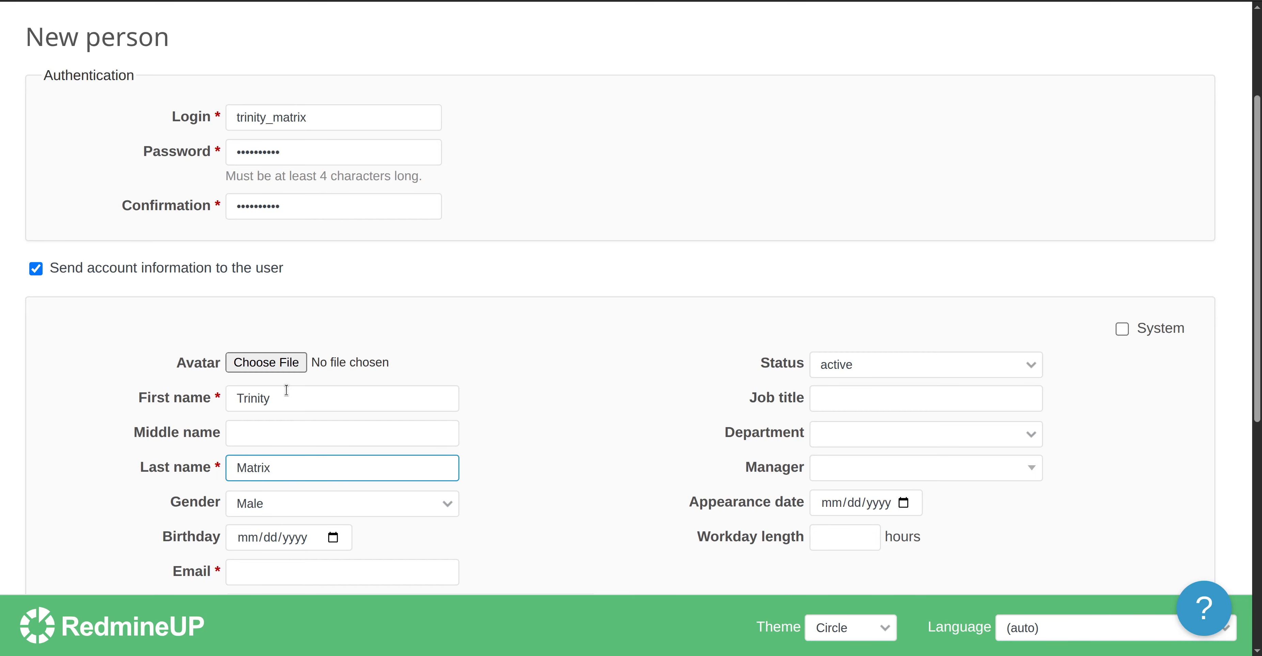
scroll(601, 433, down, 2)
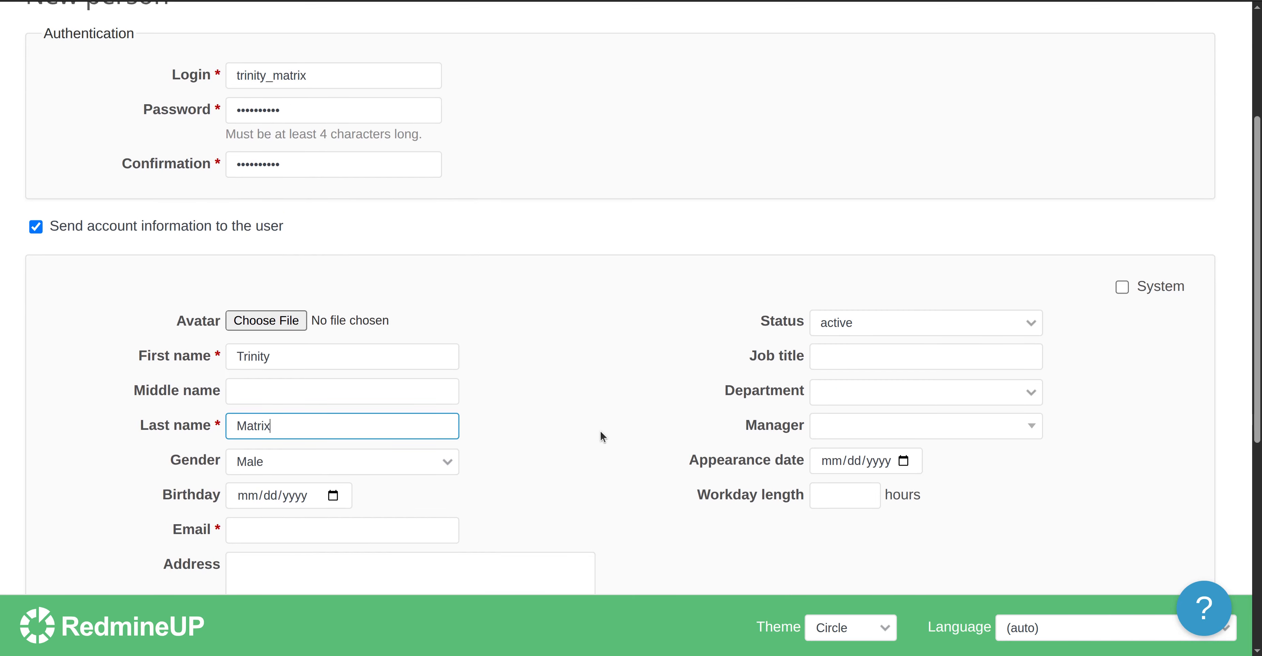
click(361, 493)
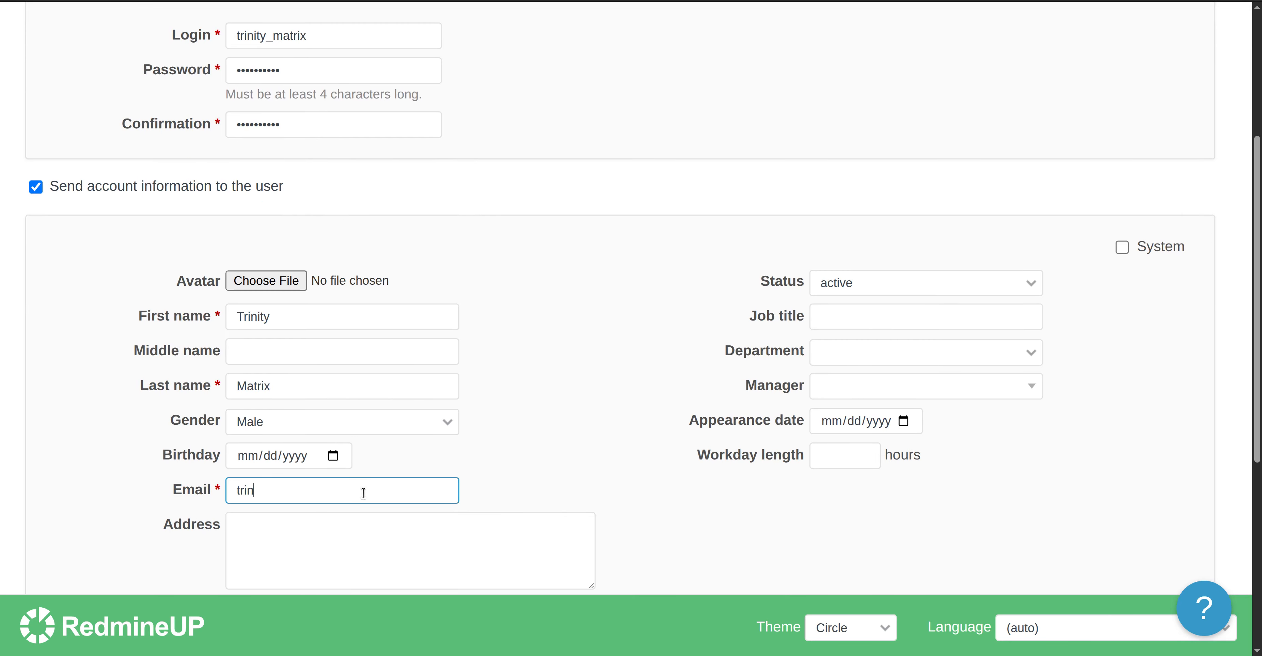
scroll(580, 402, down, 6)
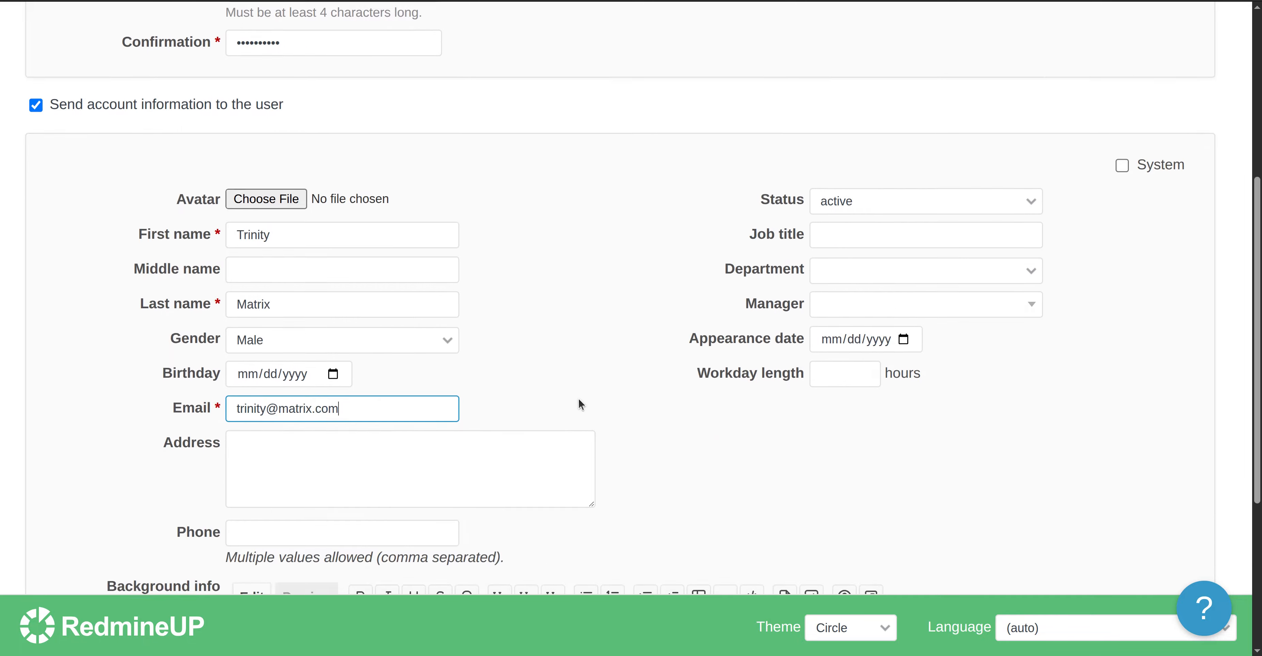
click(59, 559)
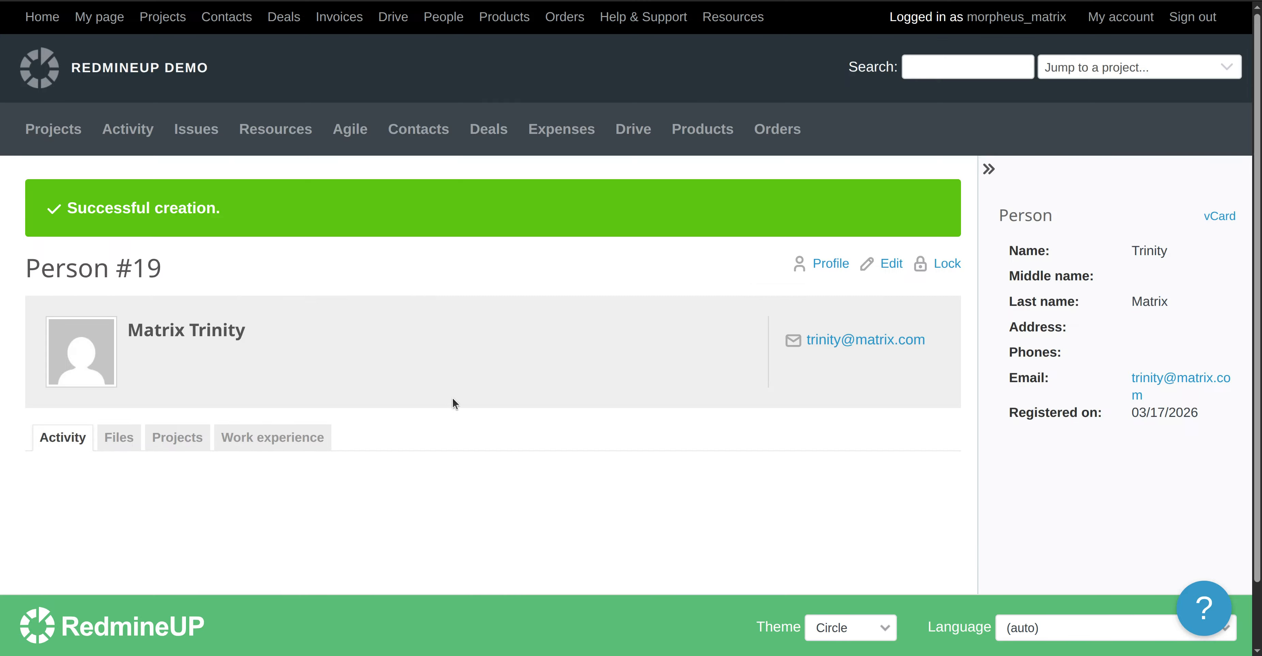
Dismiss the browser's save-password prompt and return to the People list.
click(862, 203)
click(450, 20)
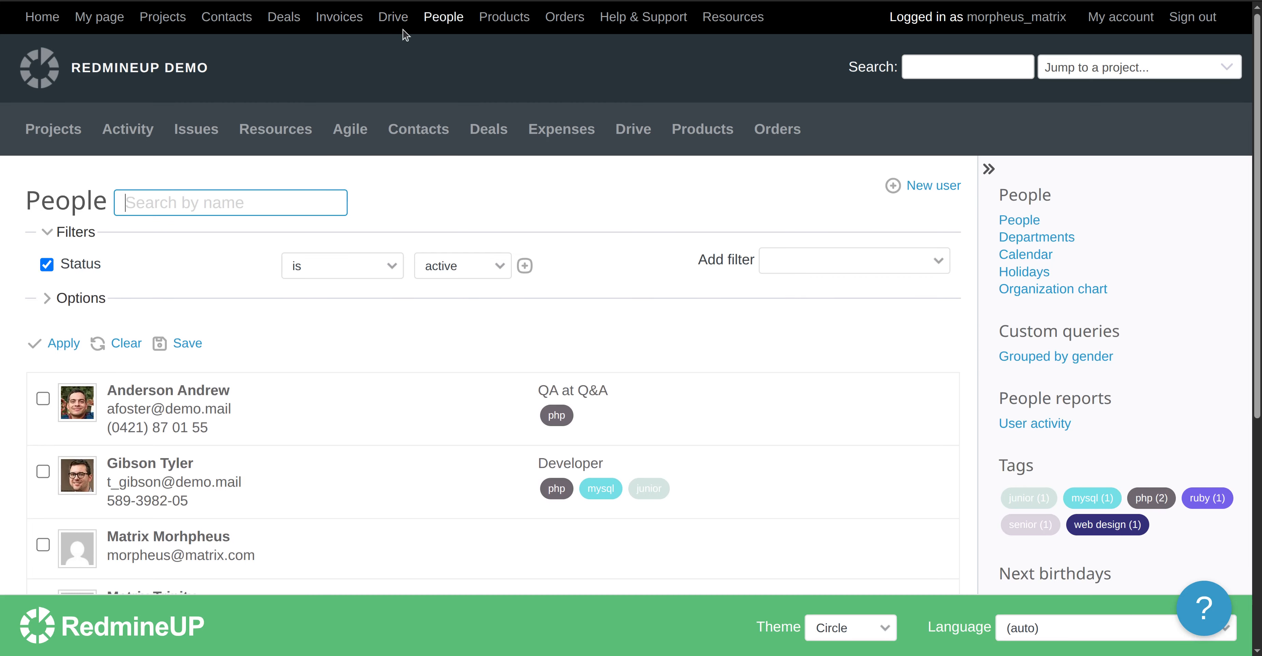
scroll(411, 408, down, 3)
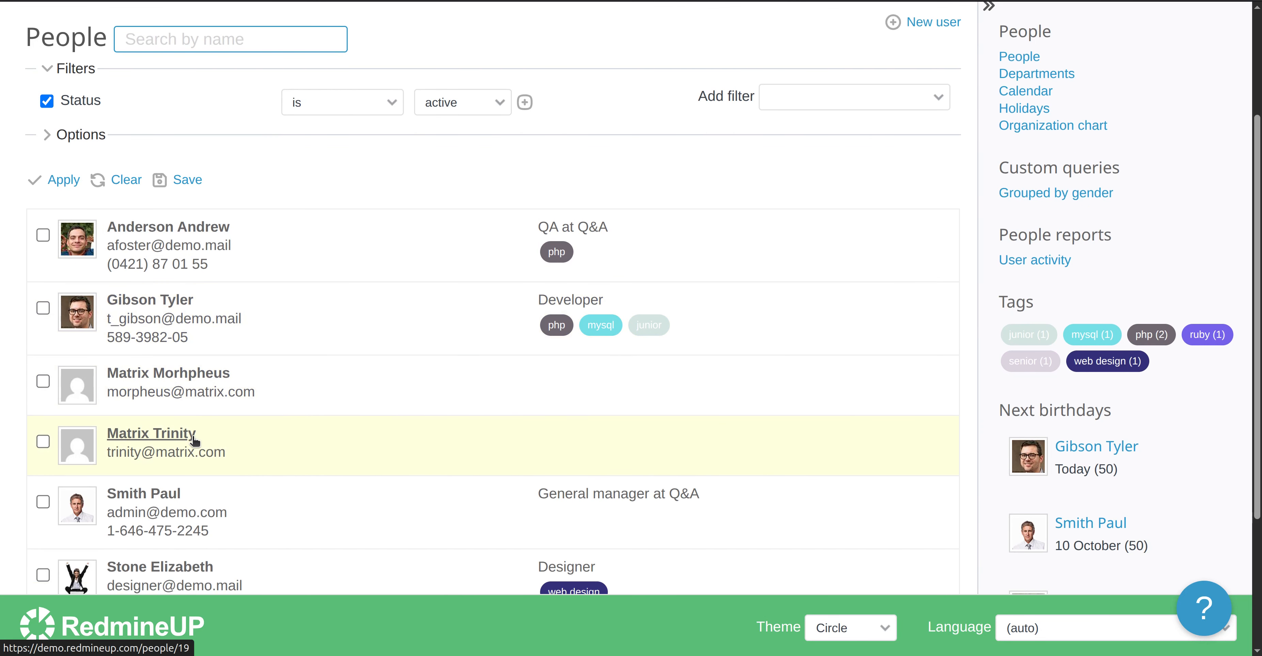
scroll(428, 439, down, 2)
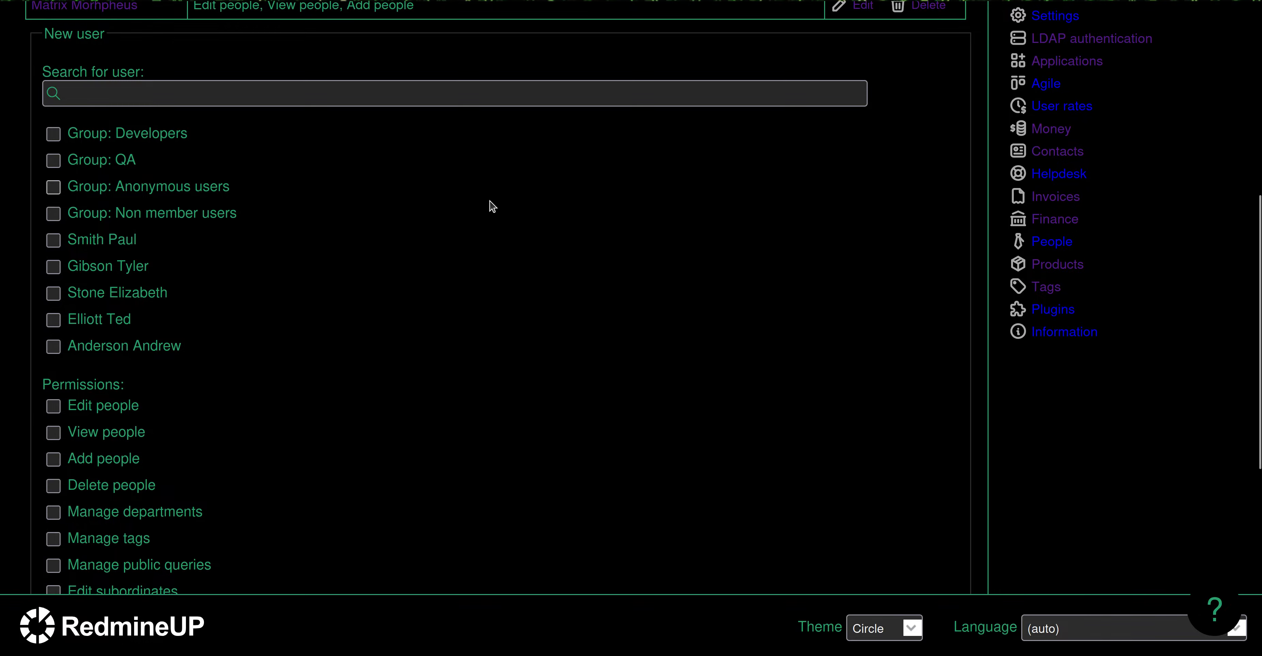
scroll(490, 203, up, 5)
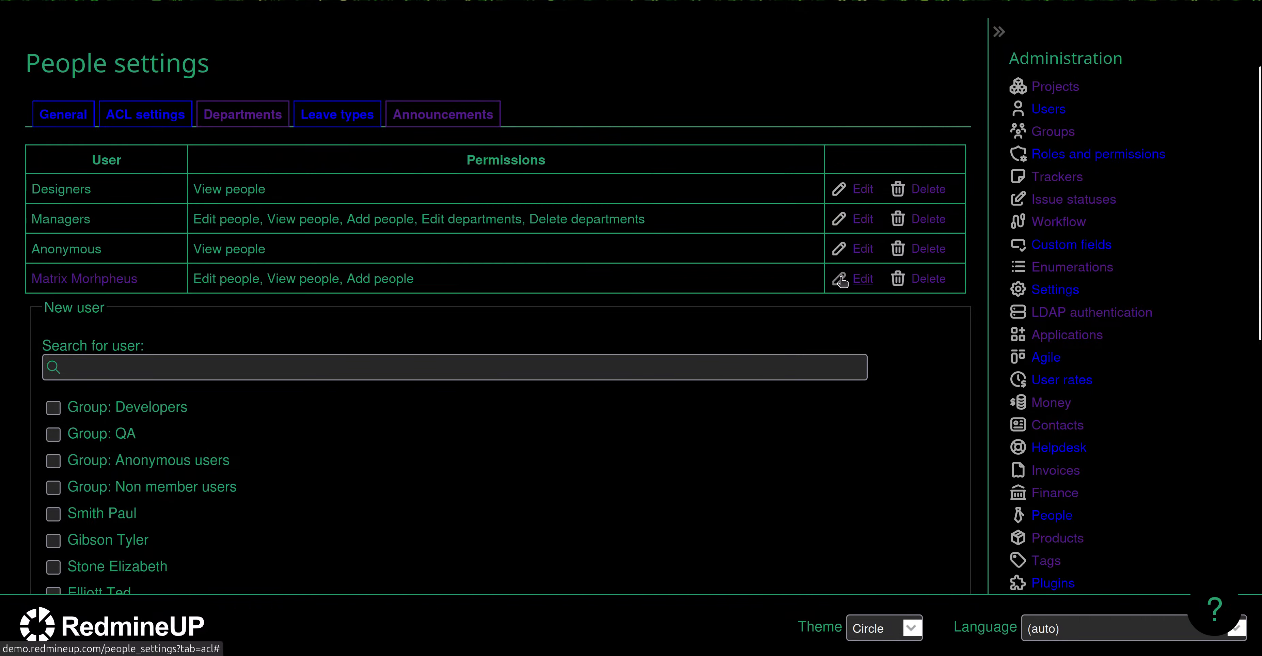
click(840, 278)
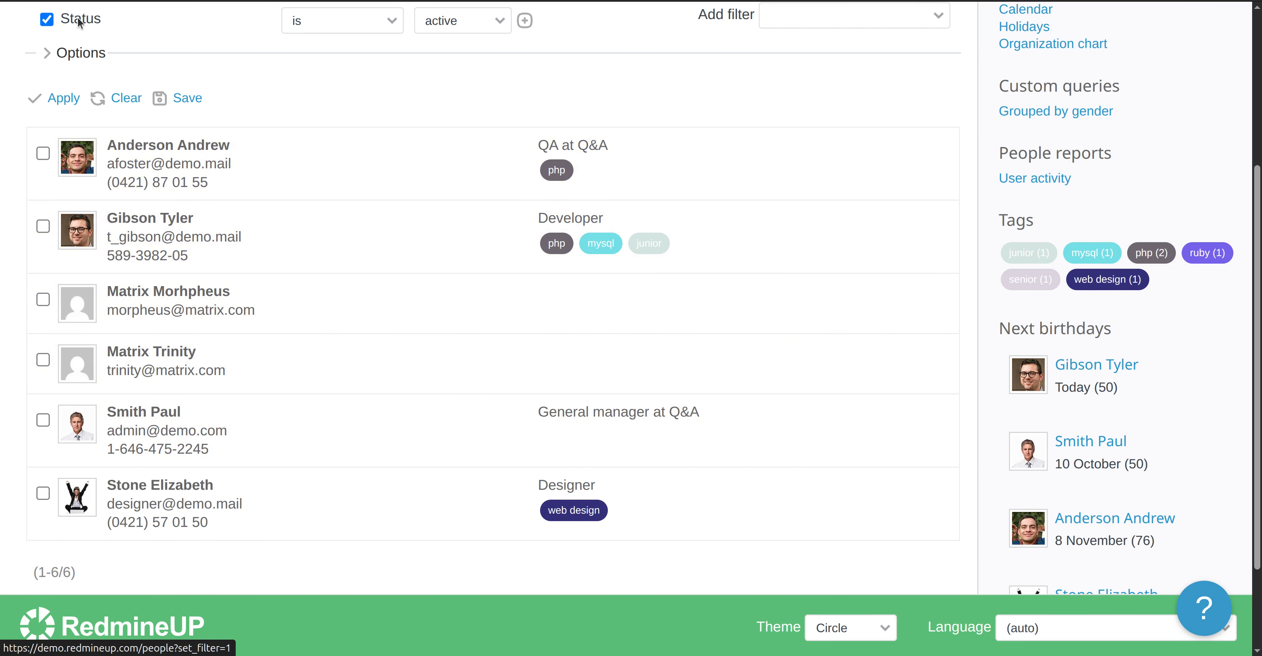
scroll(172, 247, up, 5)
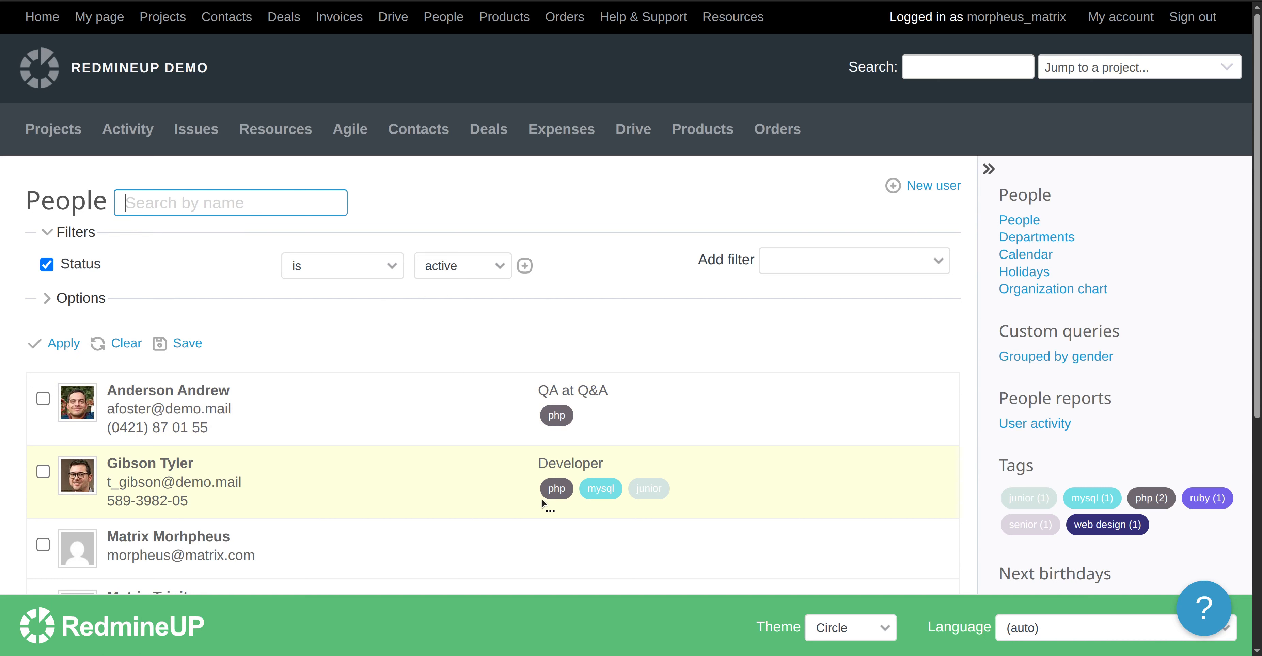
Open the second person's profile and bring up its edit form.
click(182, 464)
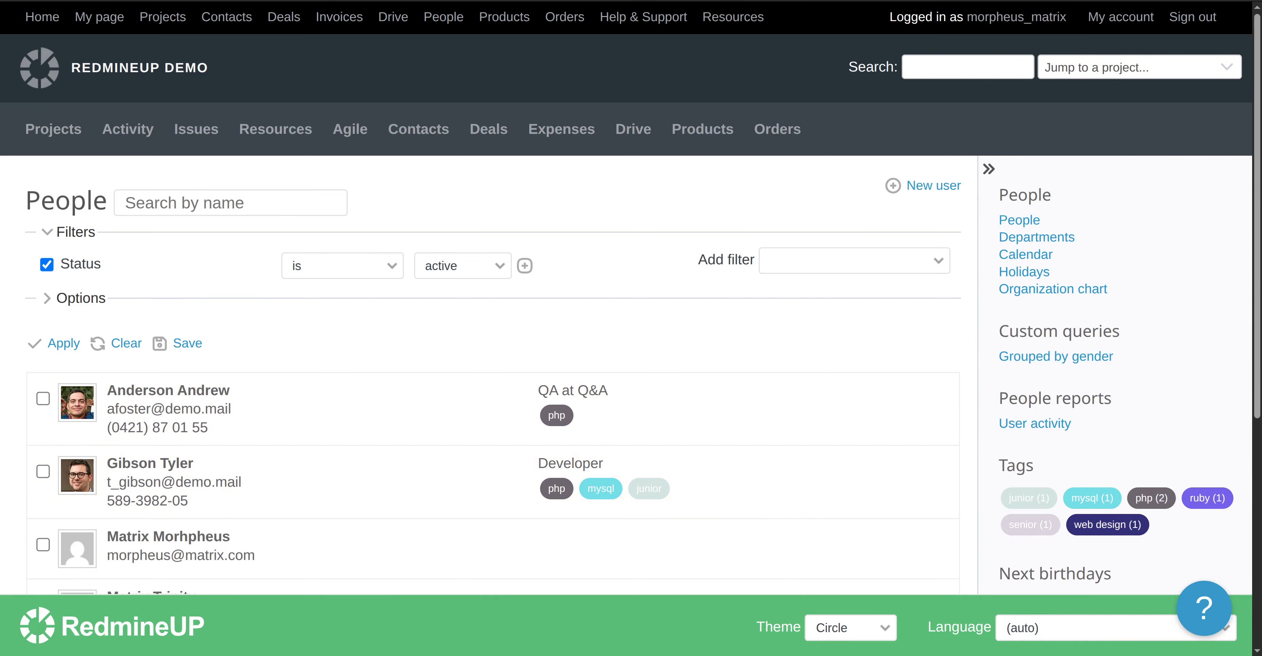
scroll(508, 338, down, 6)
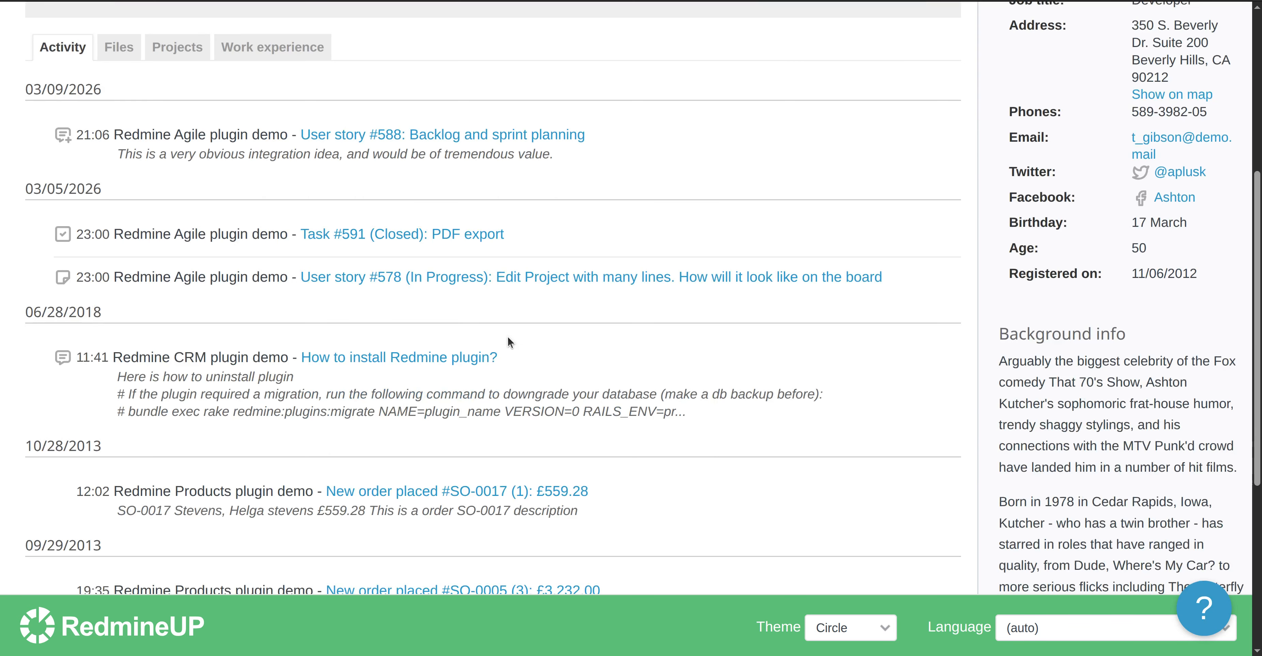
scroll(508, 339, up, 8)
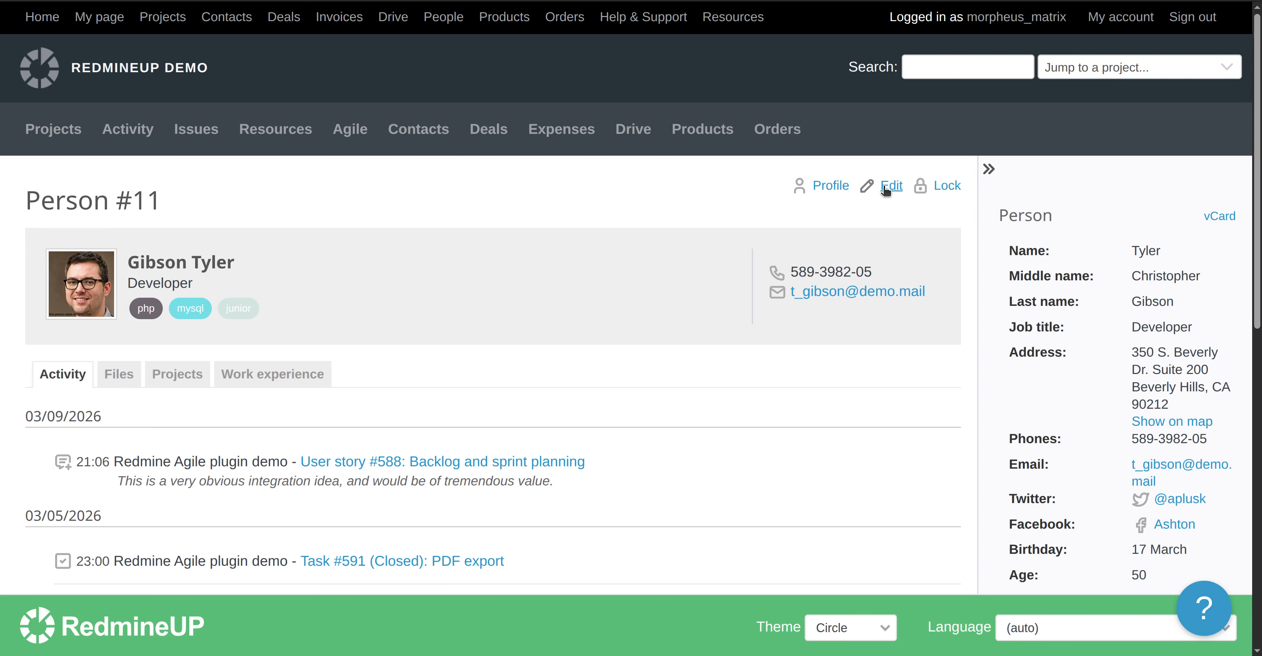
click(886, 190)
scroll(363, 337, down, 4)
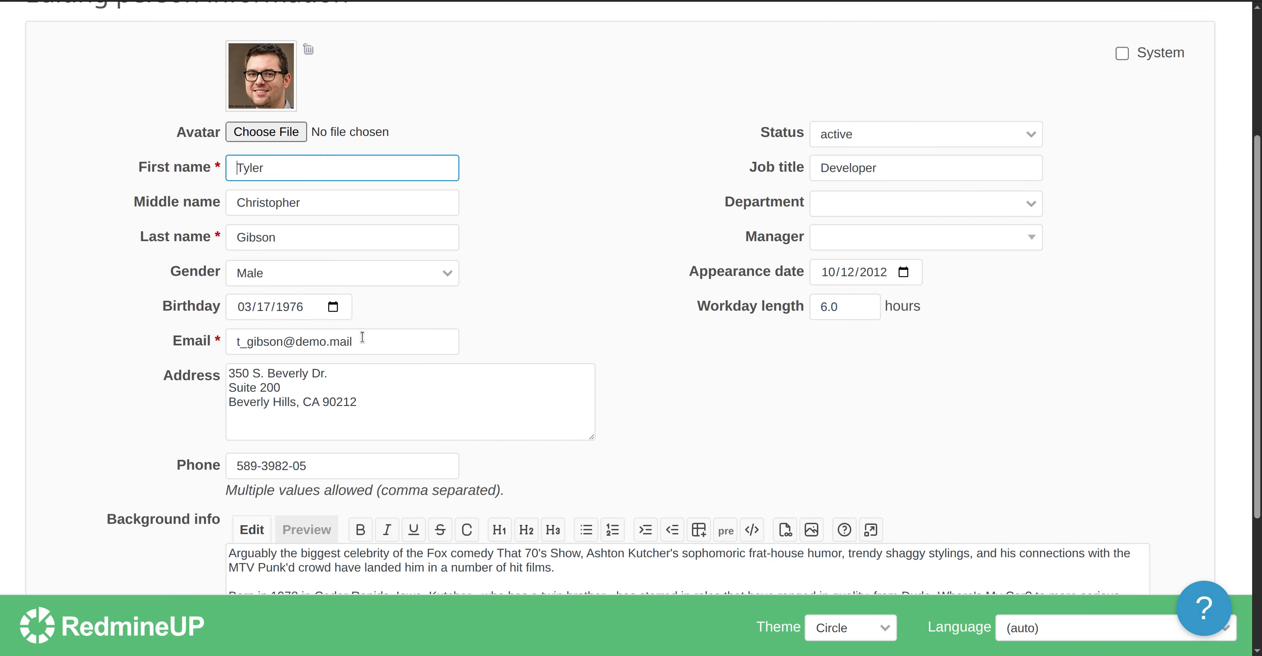
scroll(363, 337, down, 4)
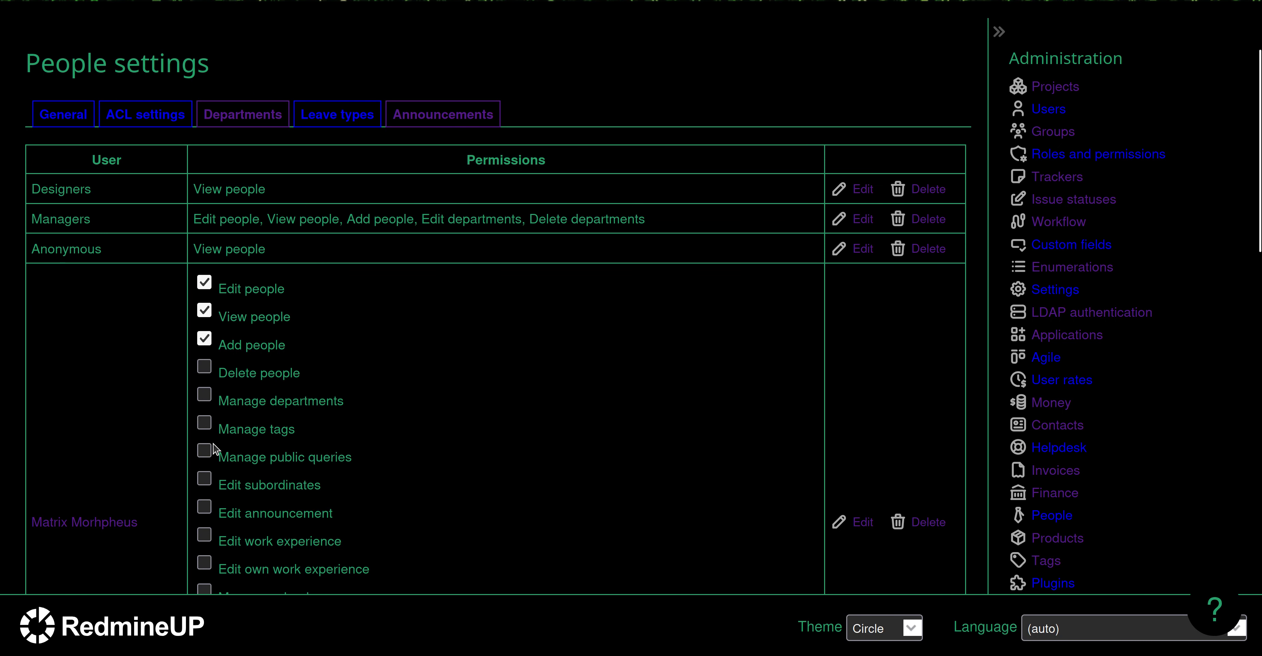
Grant Manage tags in the user's People ACL entry and save it.
click(205, 423)
scroll(98, 435, down, 5)
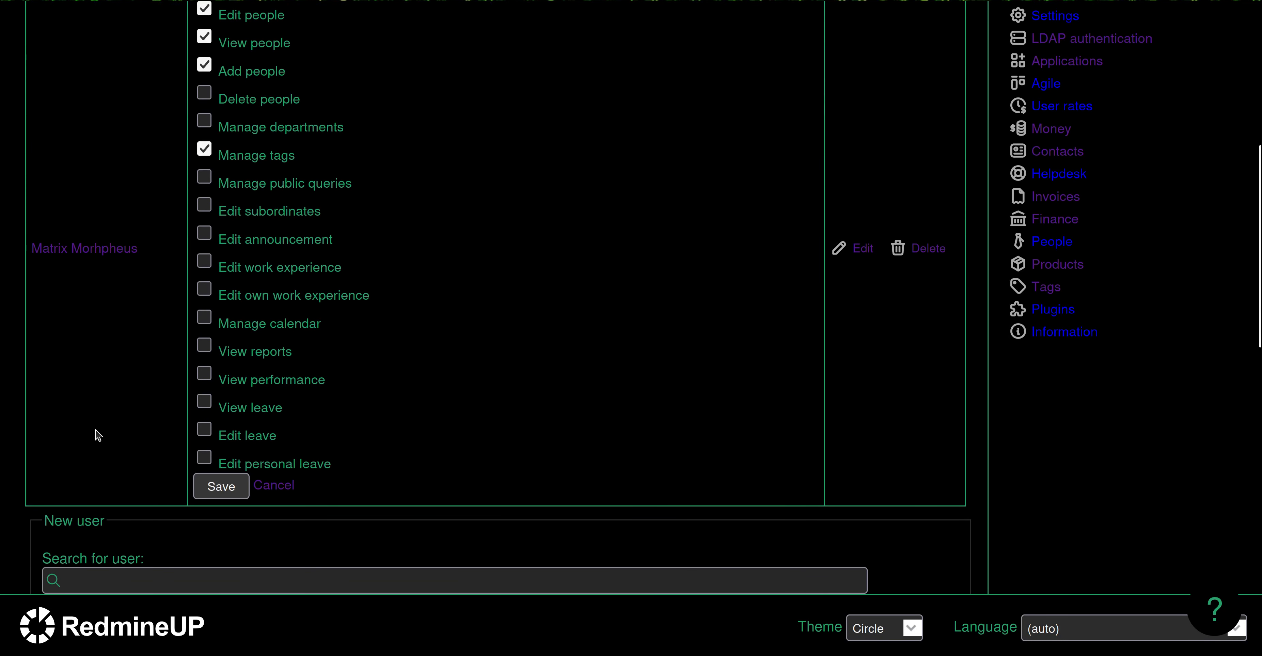
click(221, 486)
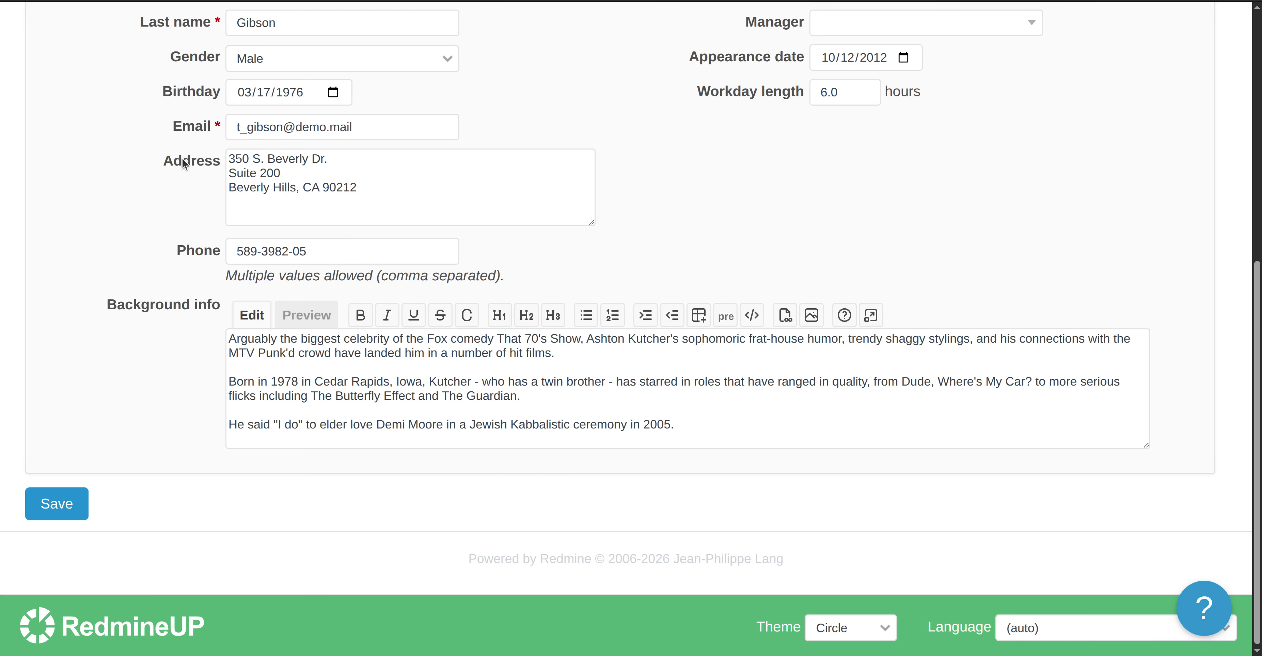
scroll(236, 263, up, 5)
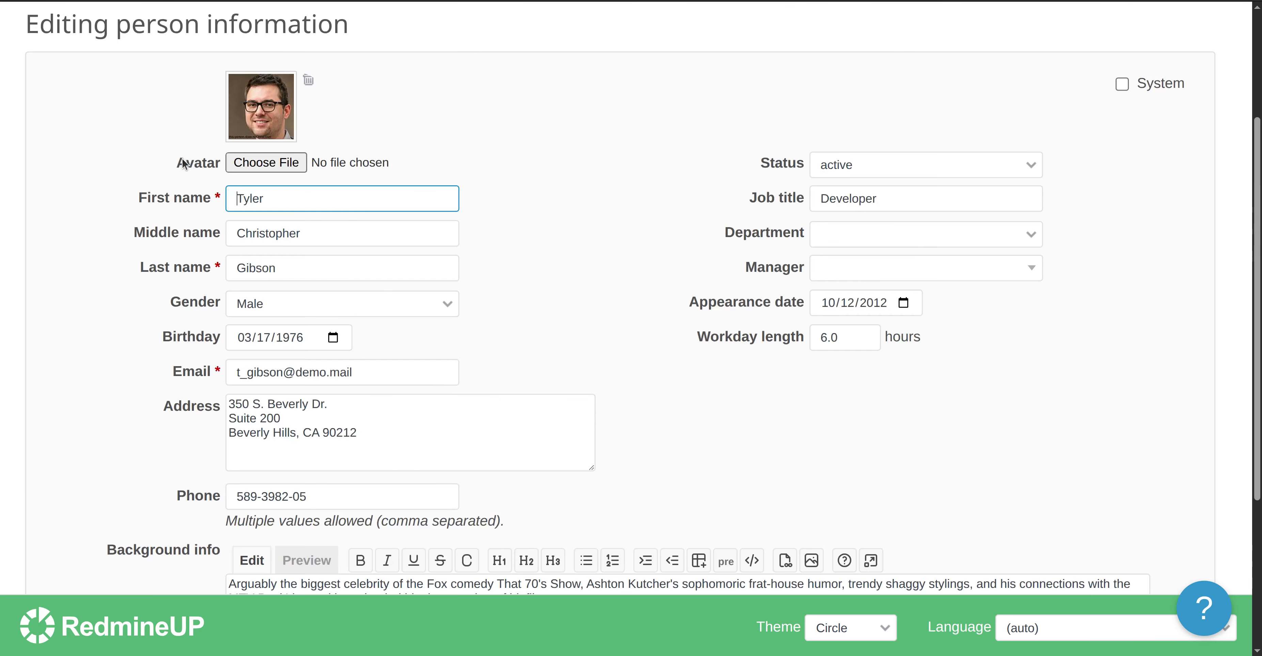
Add the tag 'test' to the person alongside php, mysql and junior.
scroll(74, 4, down, 5)
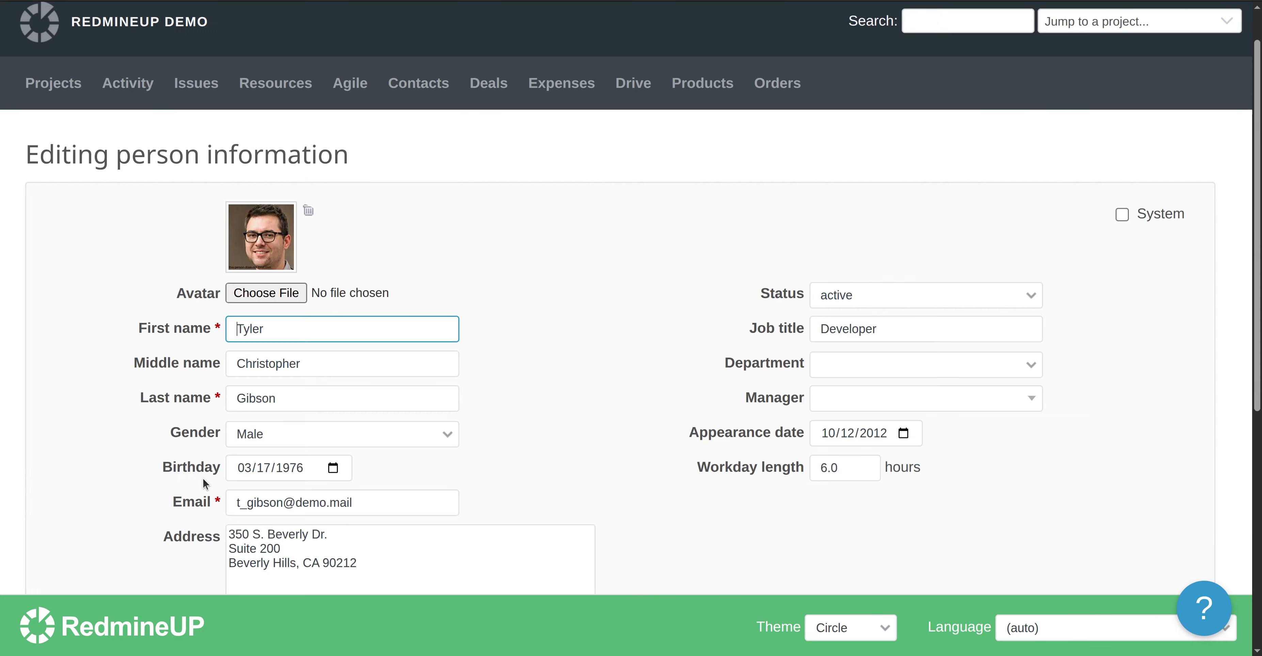
scroll(169, 527, down, 6)
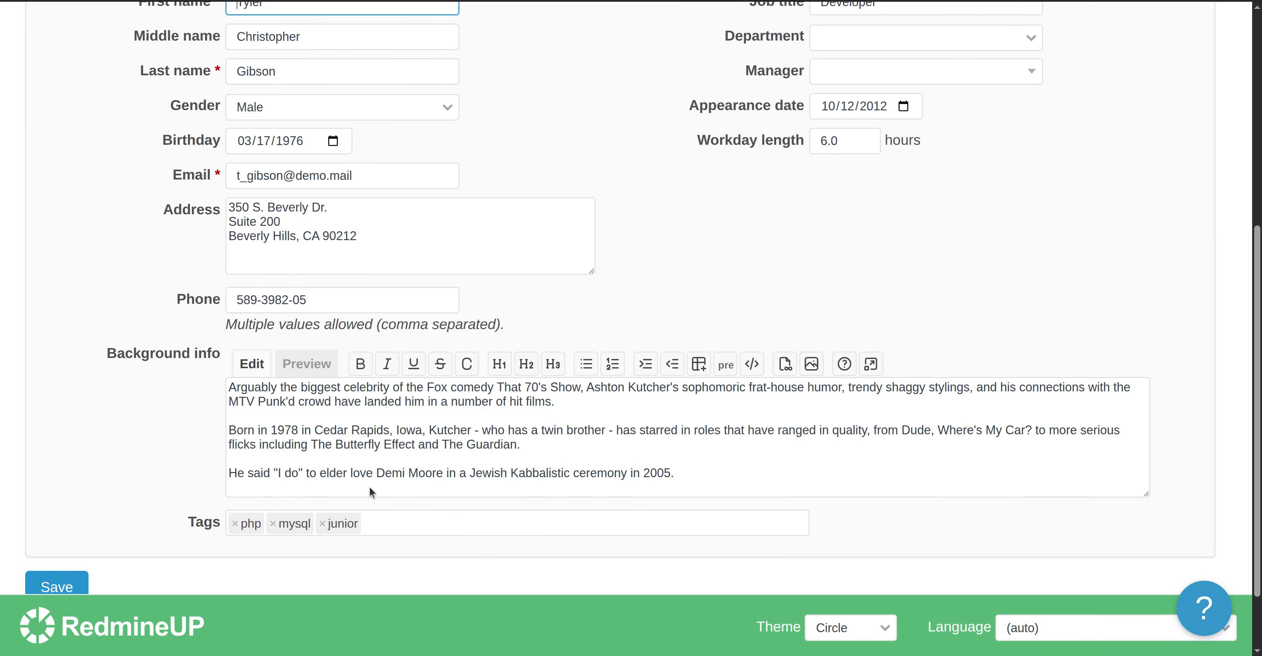
click(448, 518)
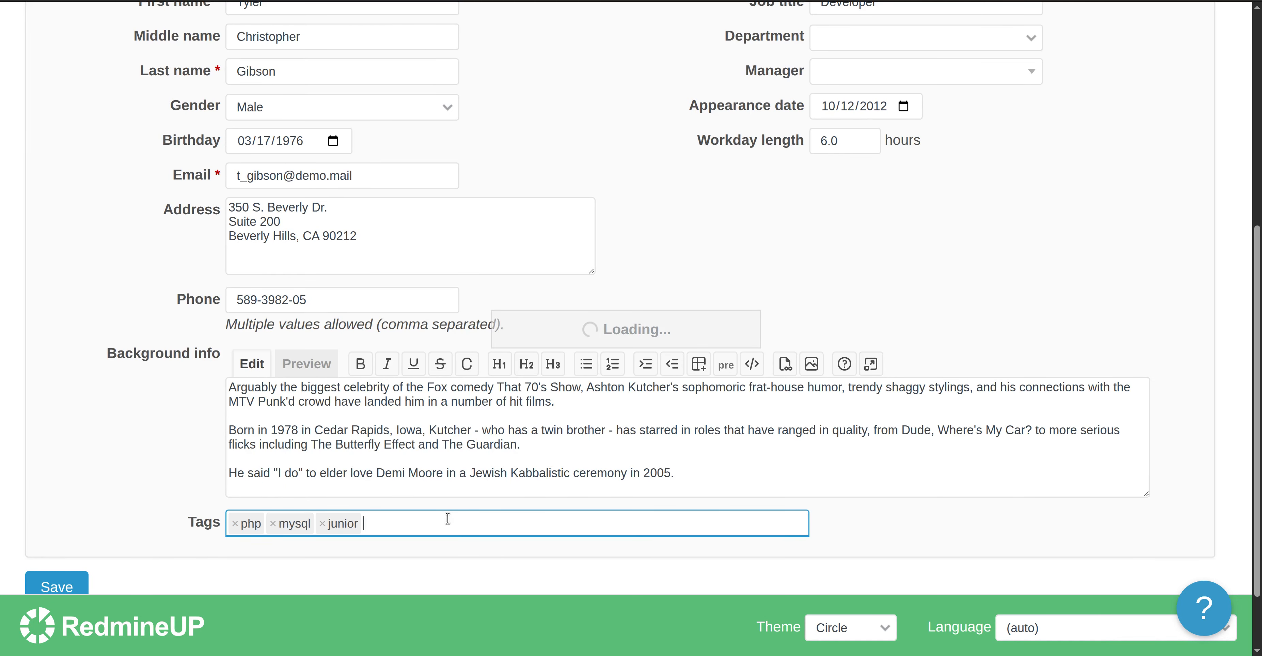
text(test)
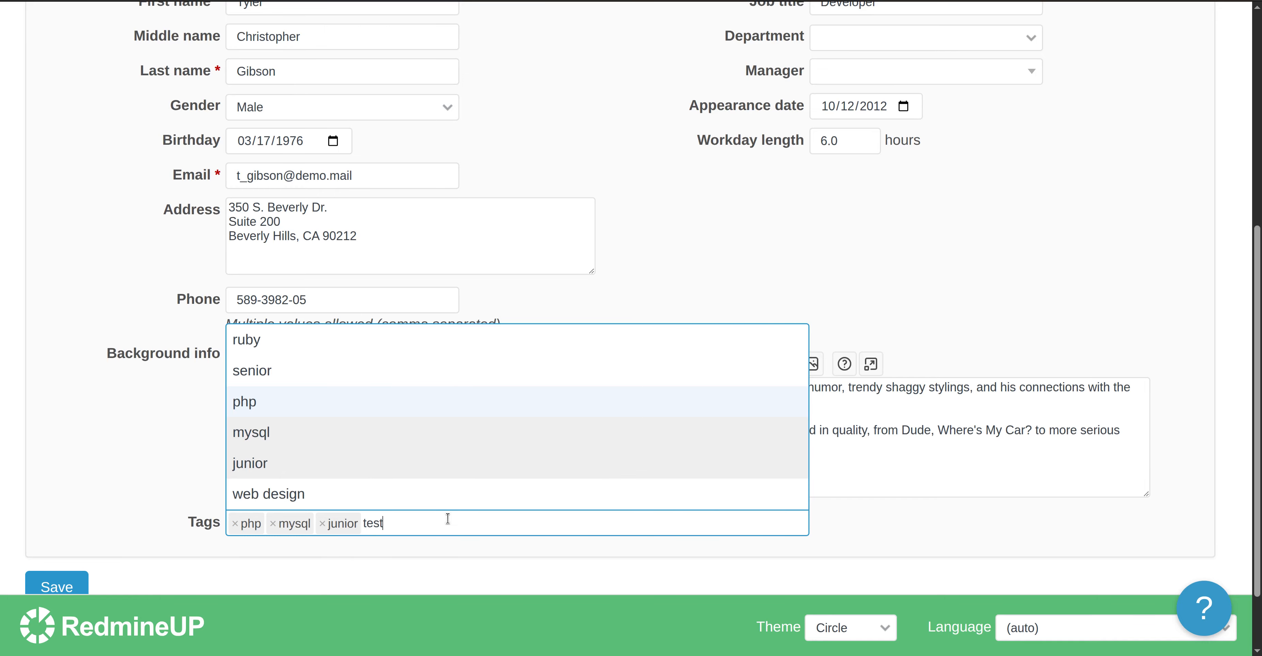
click(322, 497)
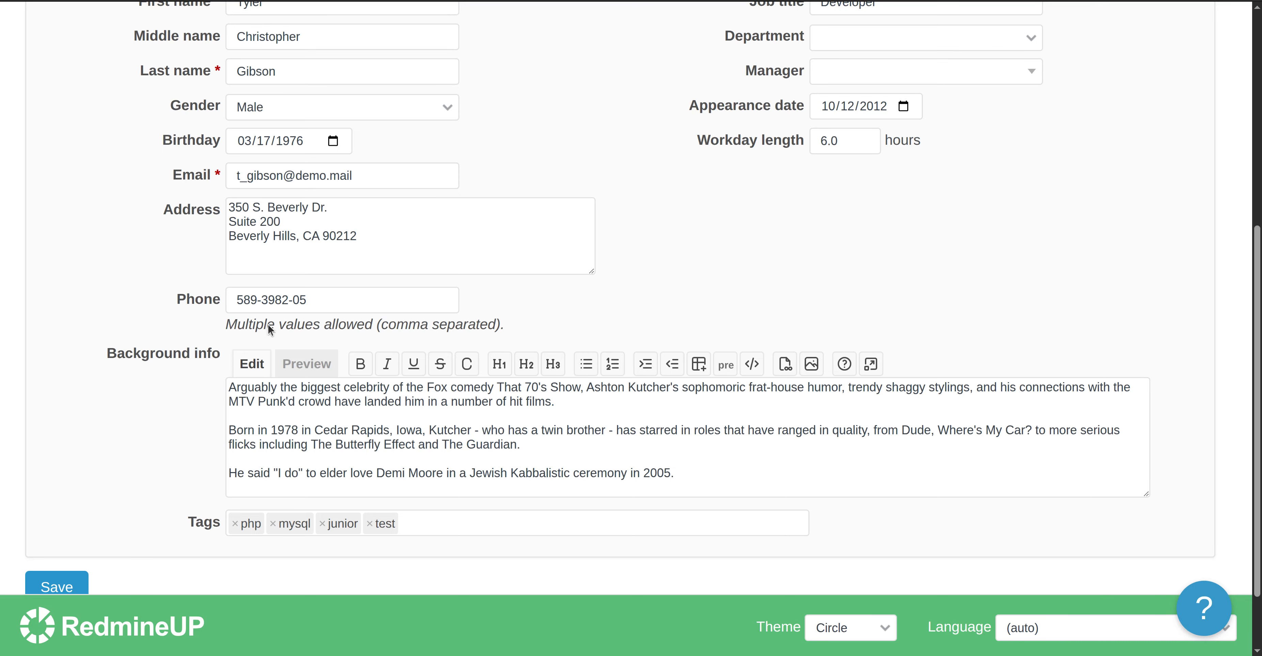
scroll(479, 427, down, 3)
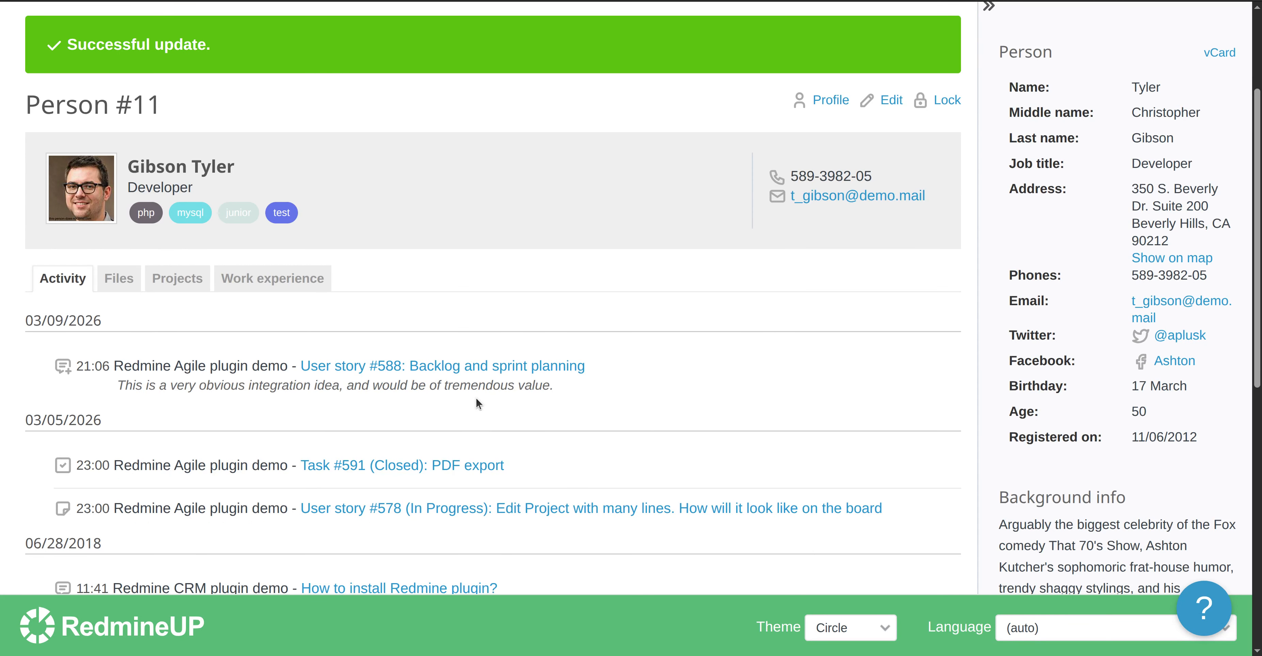
mouse_move(289, 203)
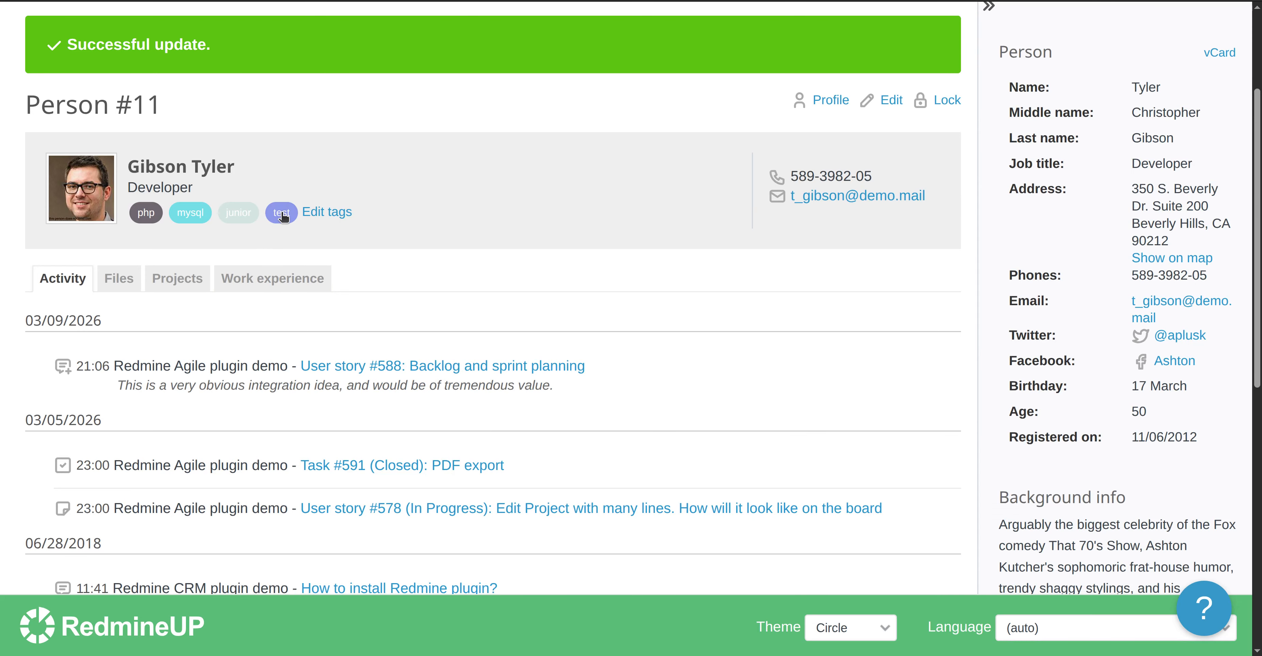
scroll(602, 278, up, 3)
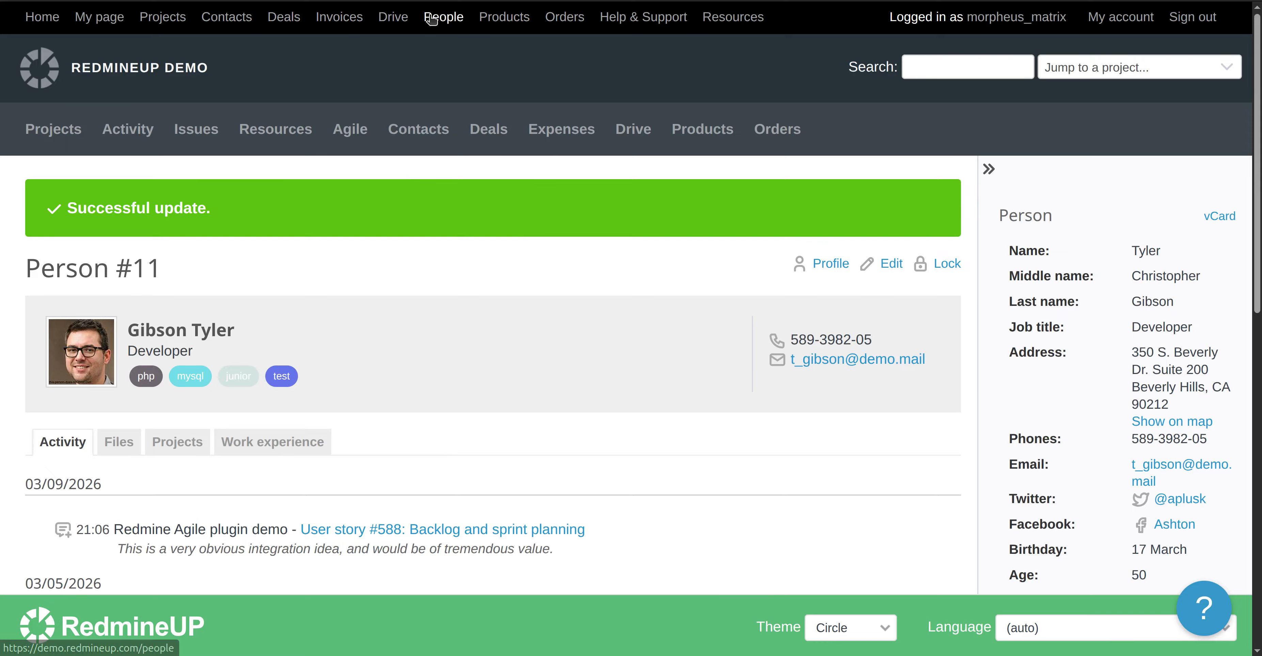
scroll(409, 427, down, 3)
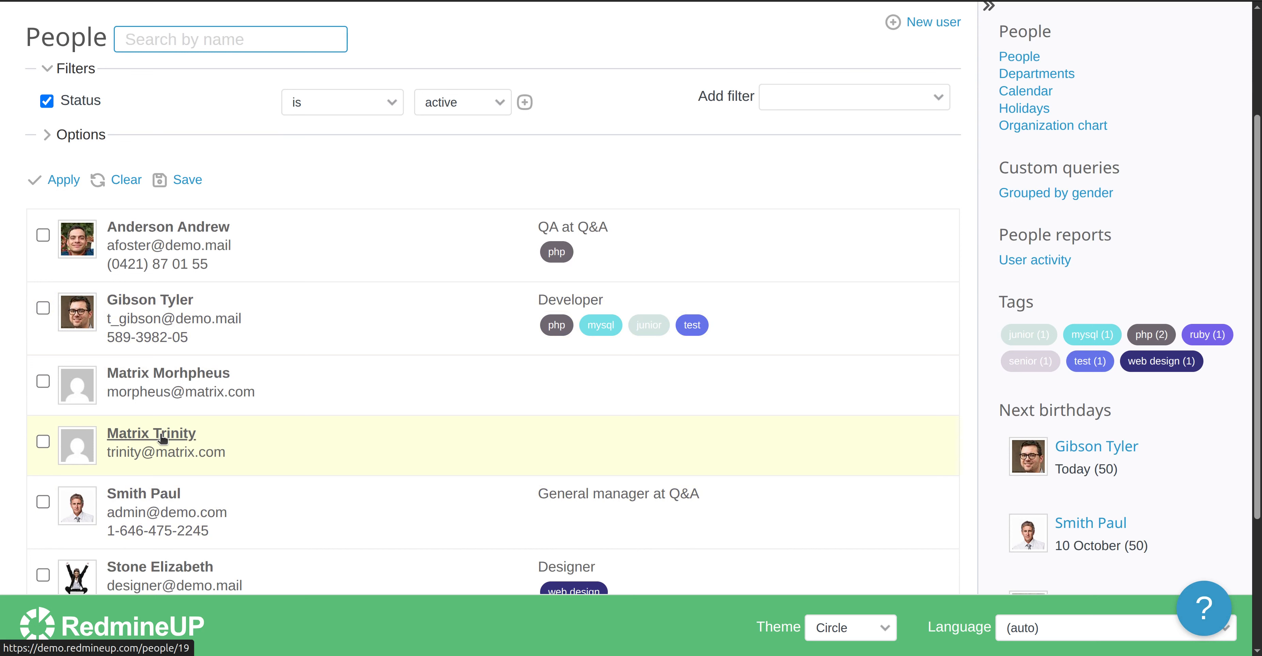
Edit the fourth person to add tags matrix, neo_lover and matrix 1999, and save.
click(162, 436)
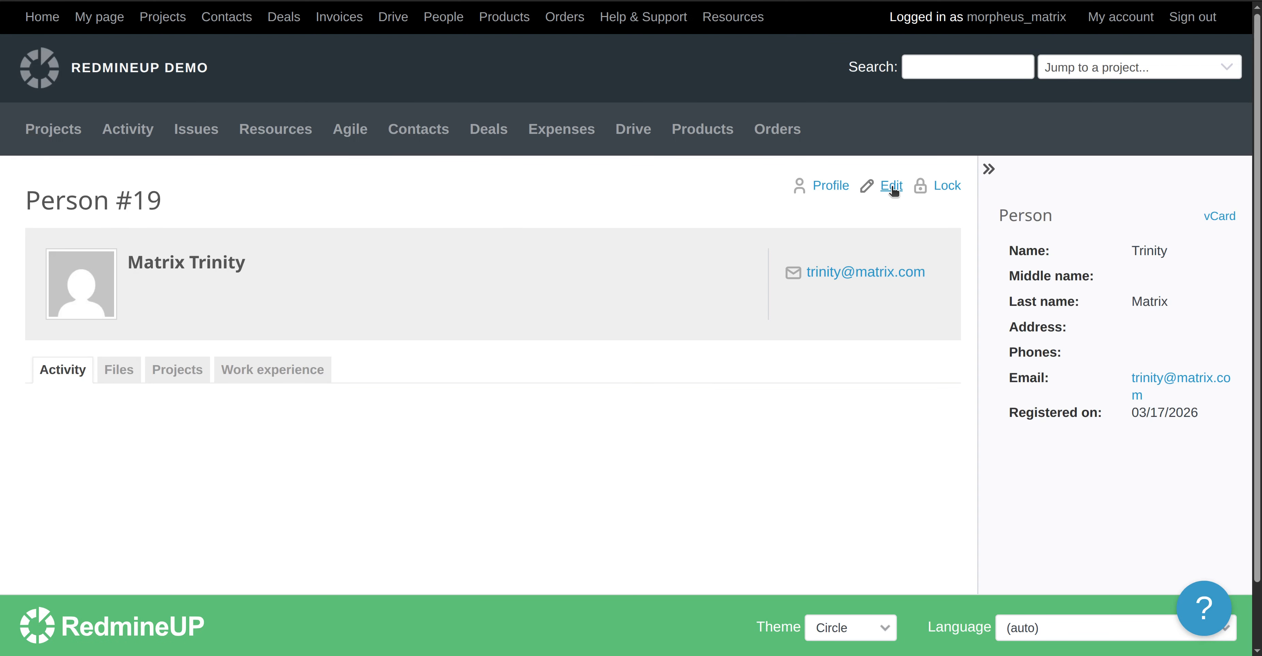
click(888, 186)
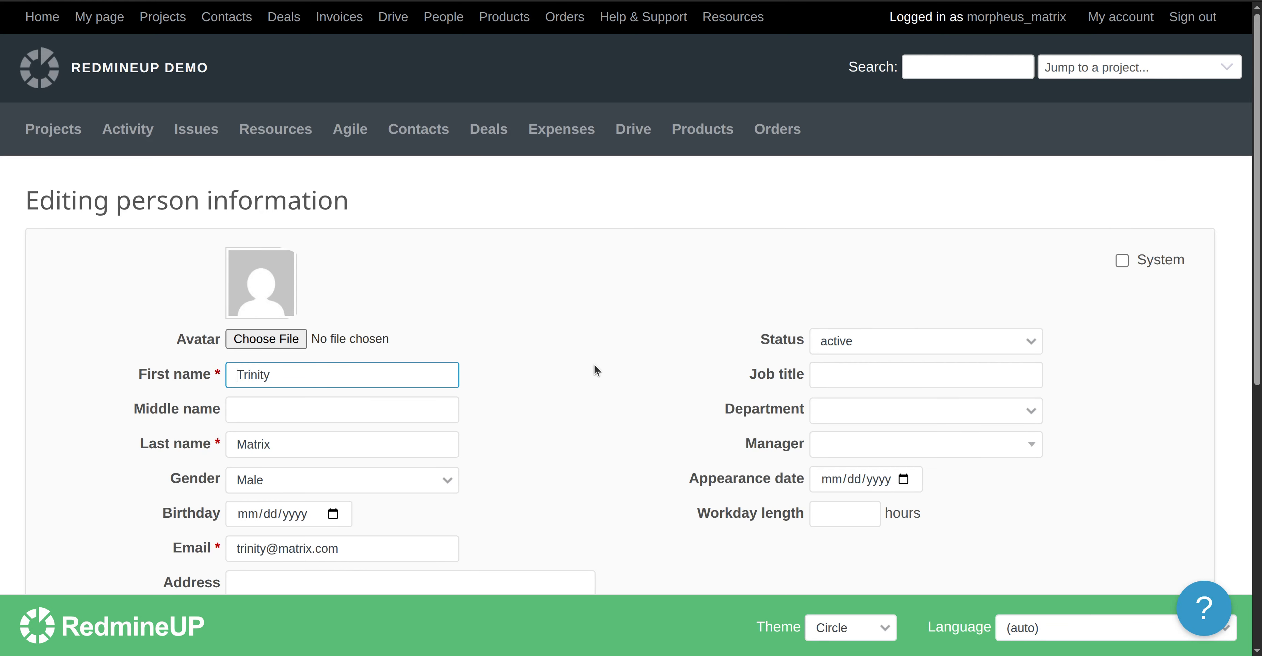
scroll(594, 364, down, 8)
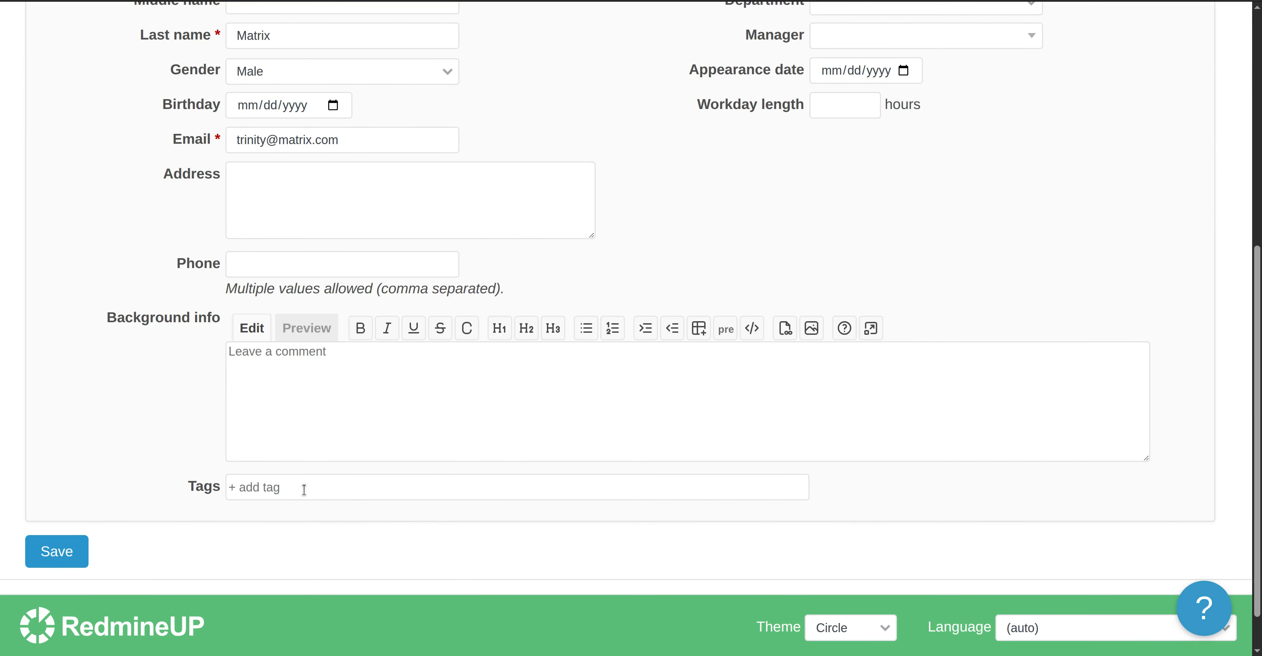
click(304, 489)
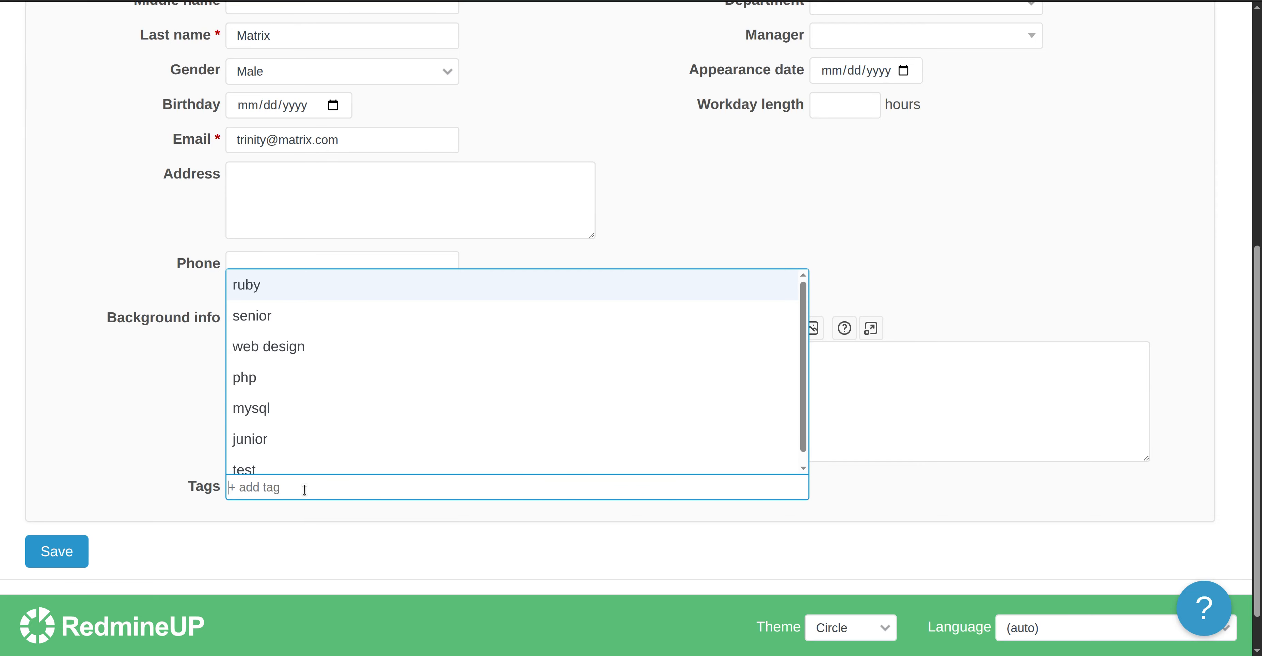
text(matrix)
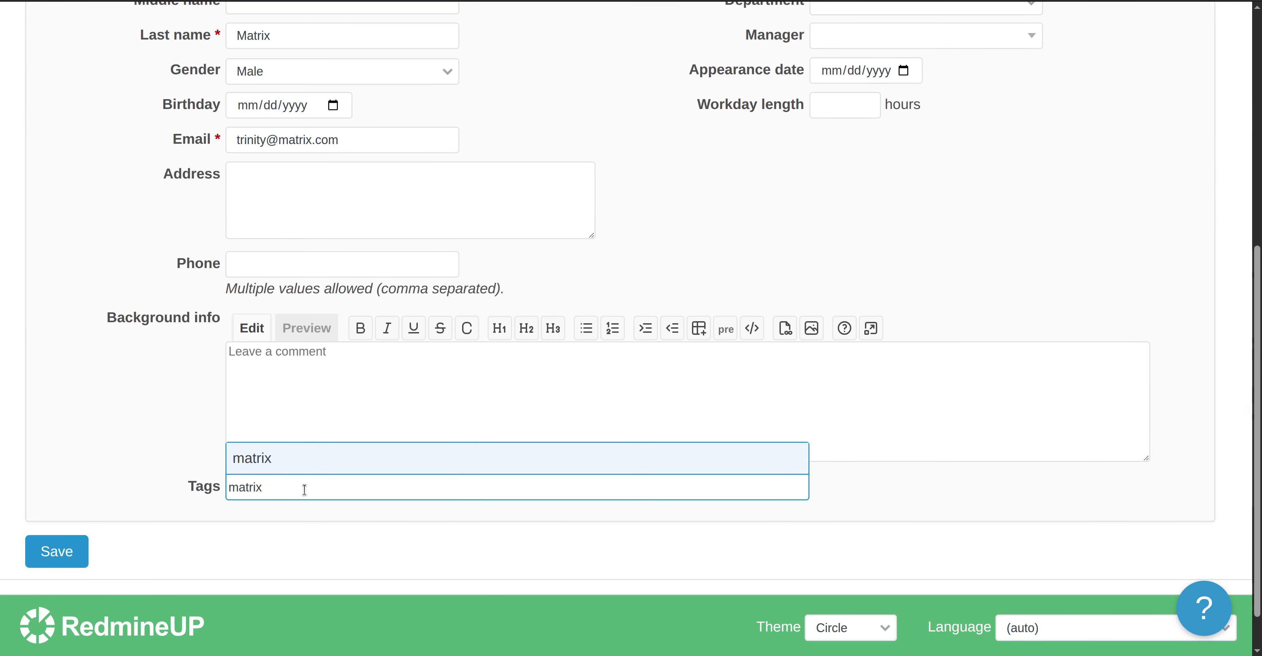
click(306, 472)
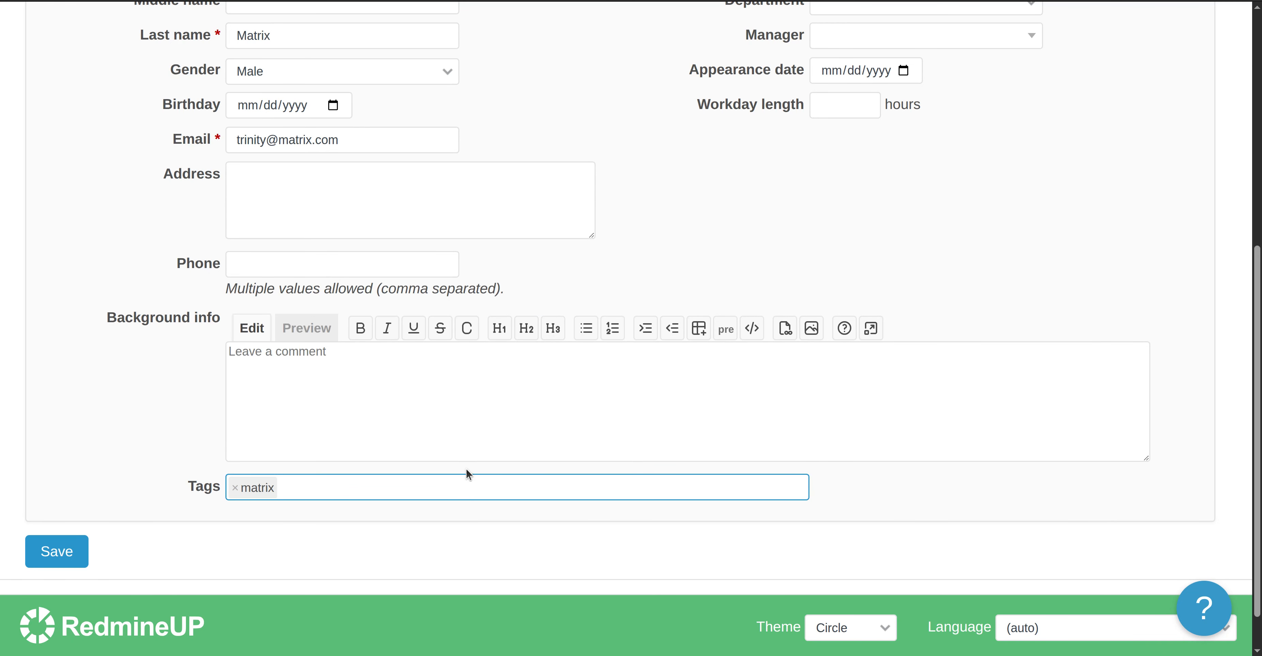
text(neo_)
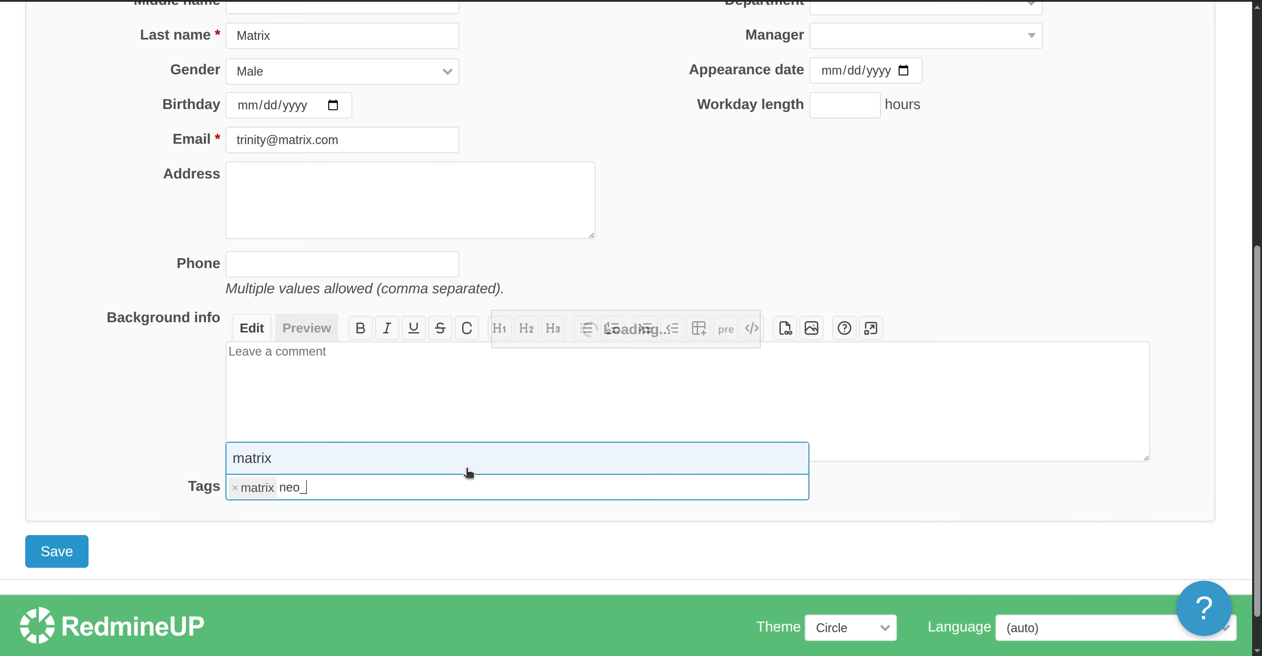
text(lover)
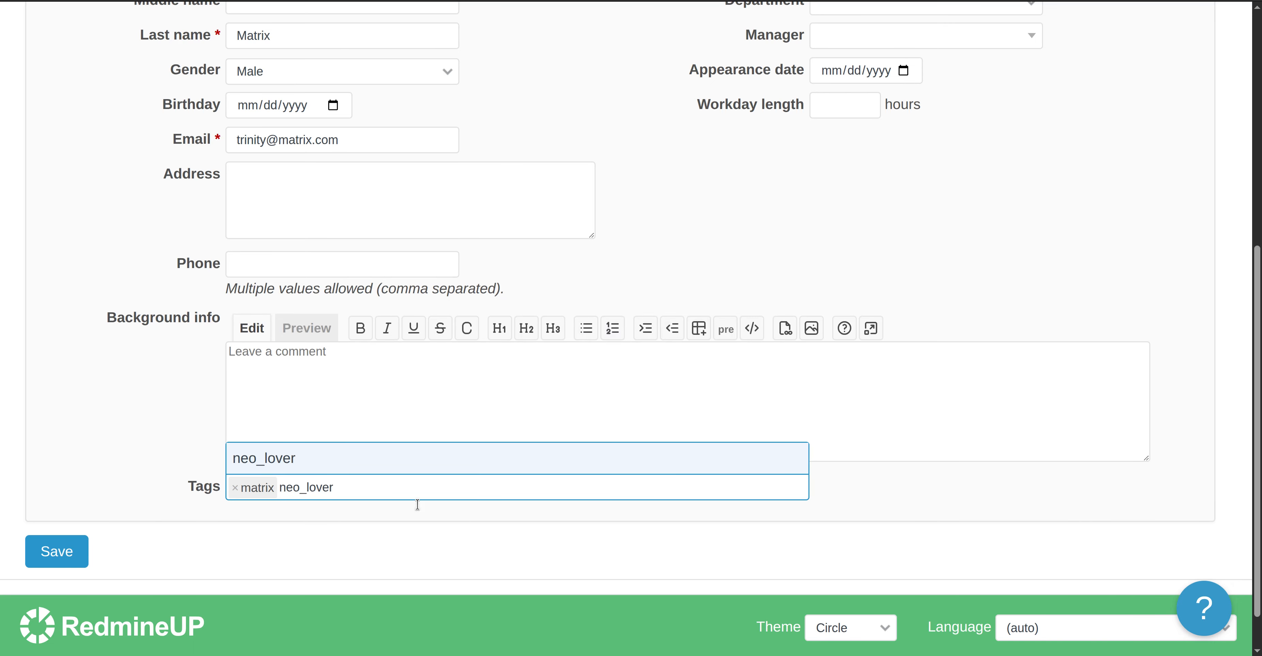
click(345, 461)
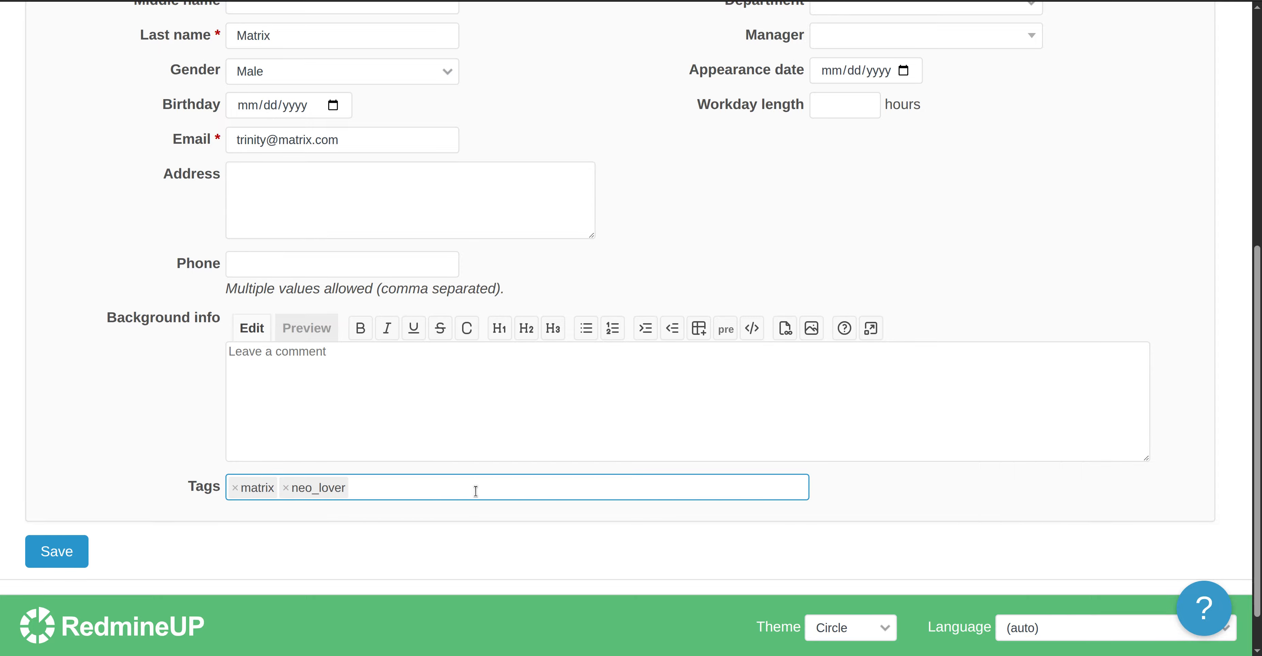
text(matrix)
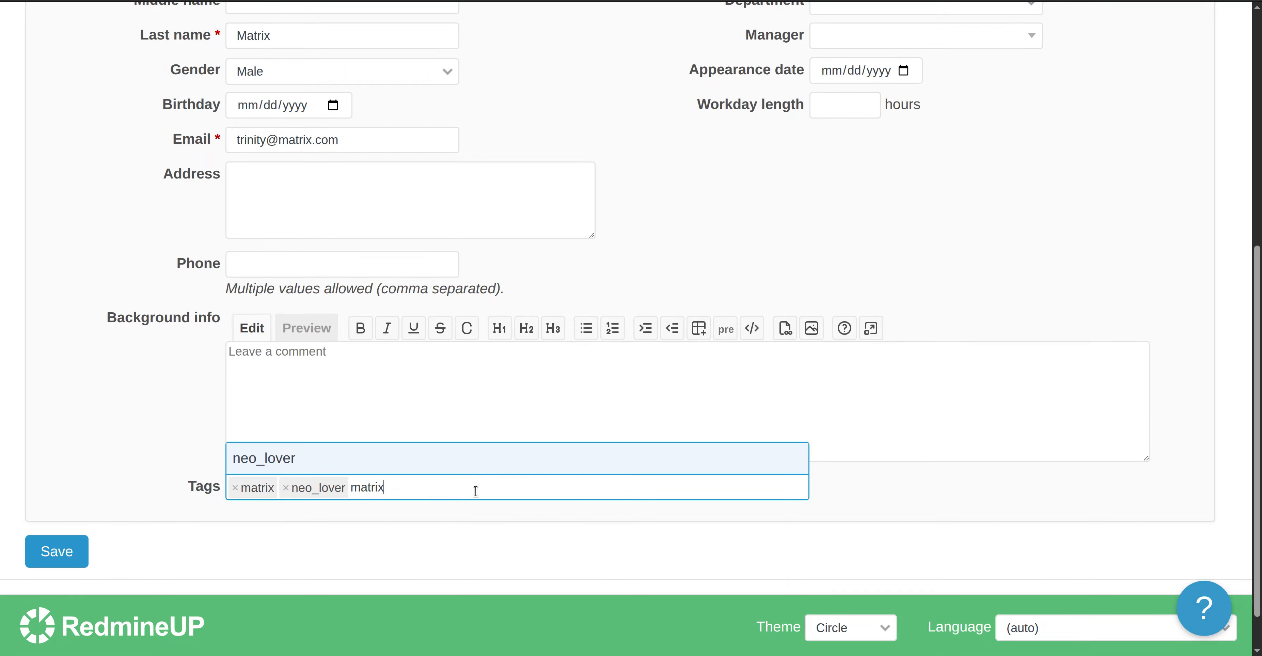
text( 1999)
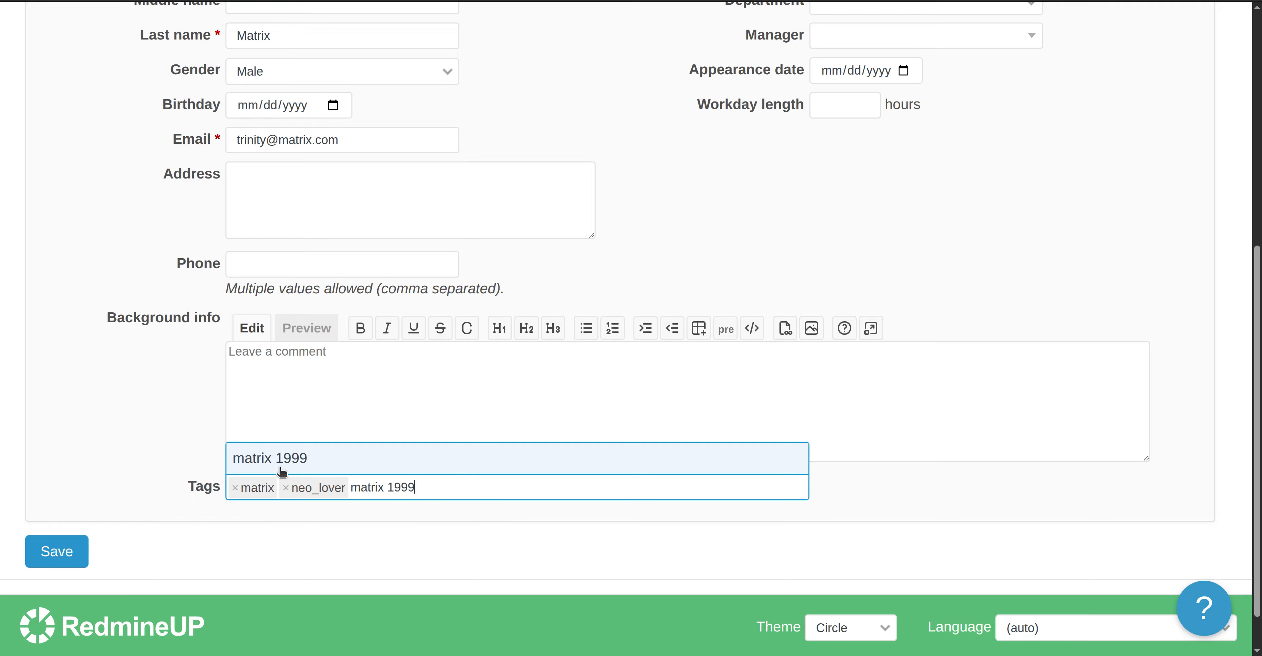
click(329, 462)
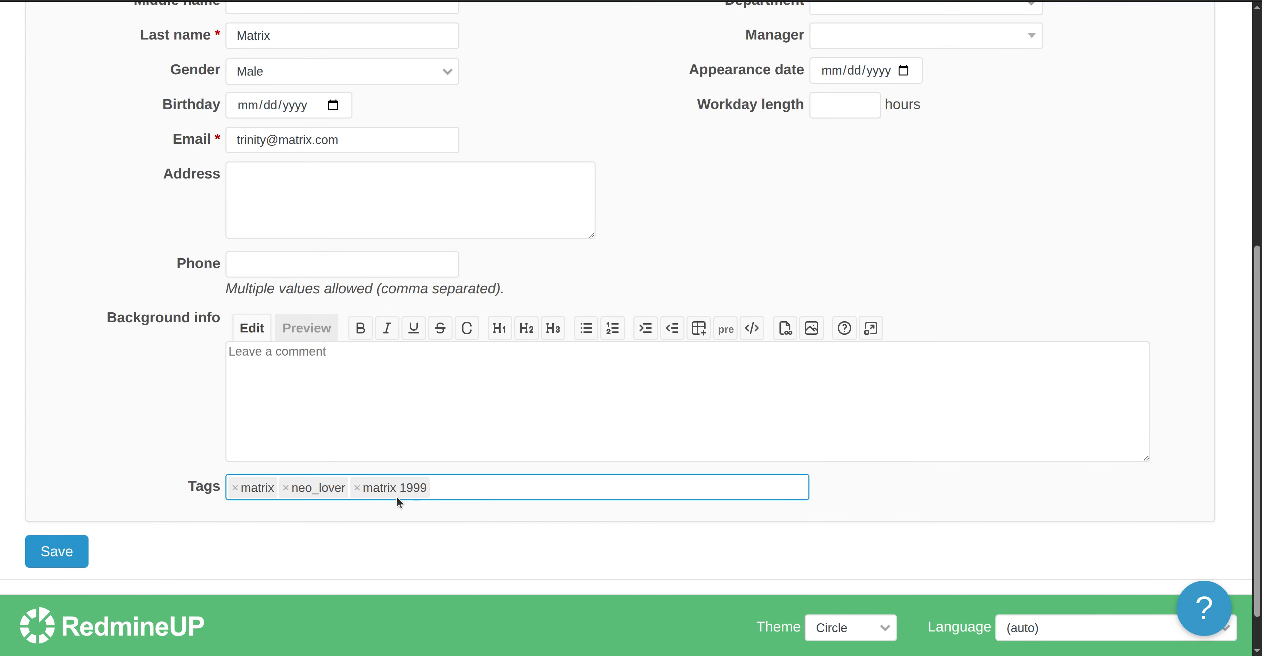
click(65, 557)
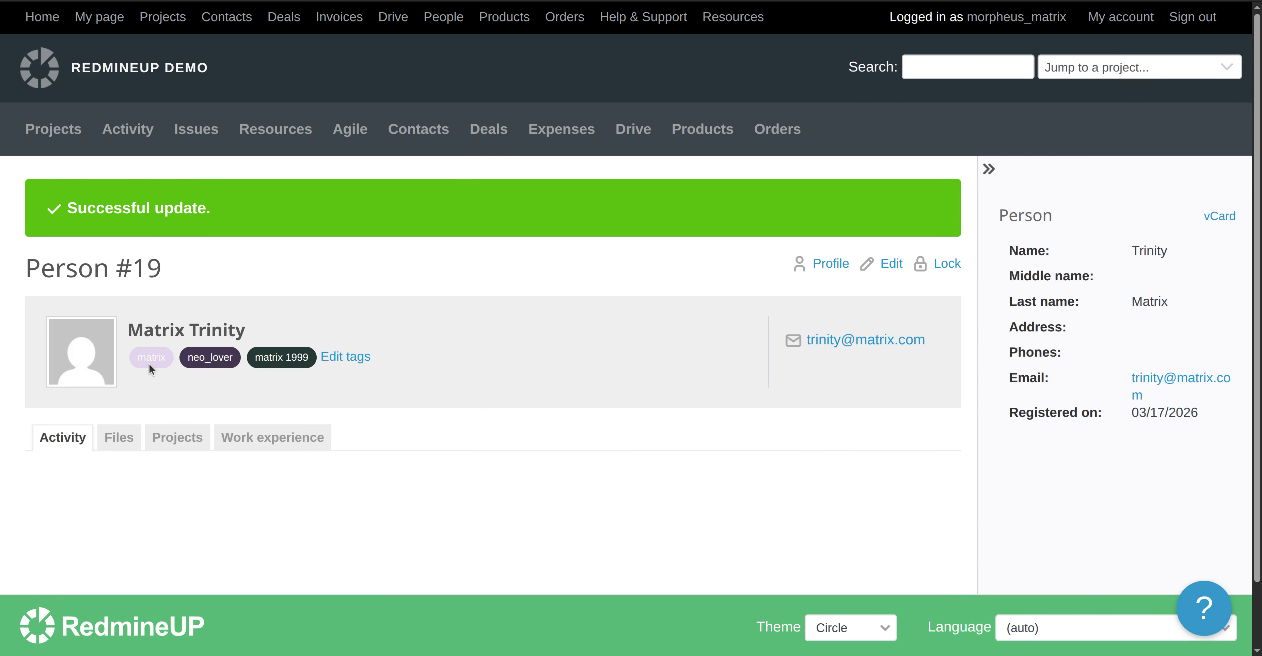
Filter the People list by the Tags filter set to 'matrix 1999'.
mouse_move(180, 373)
click(441, 17)
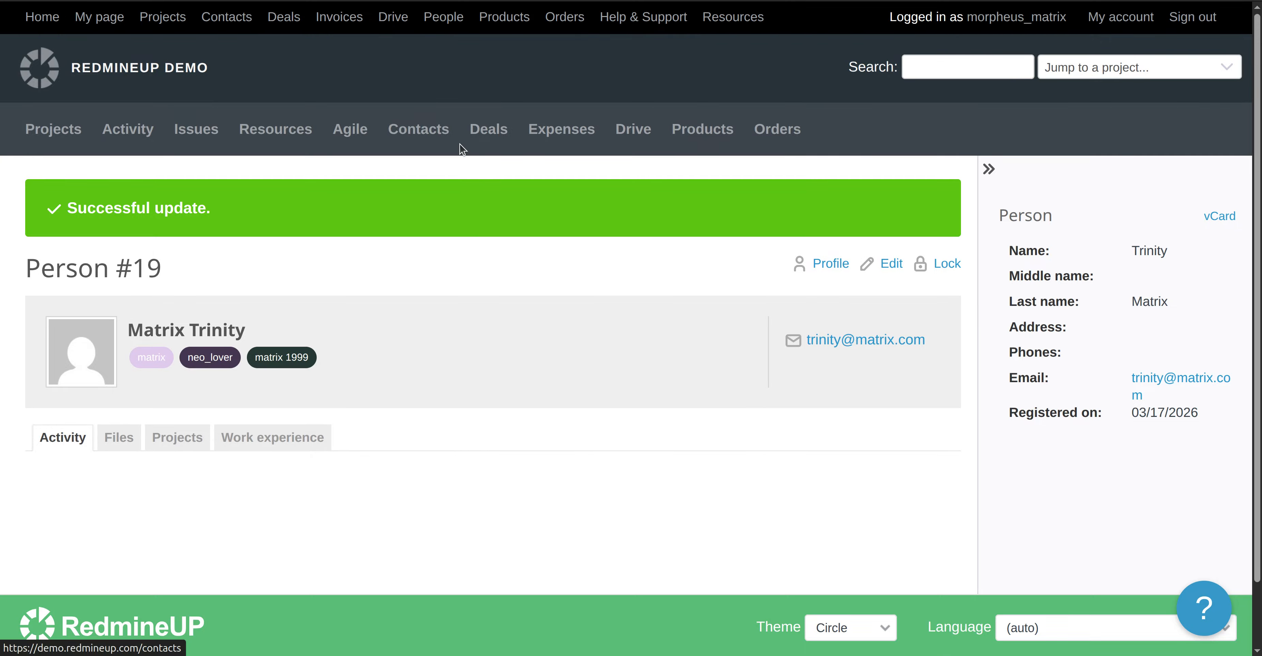
scroll(492, 344, down, 3)
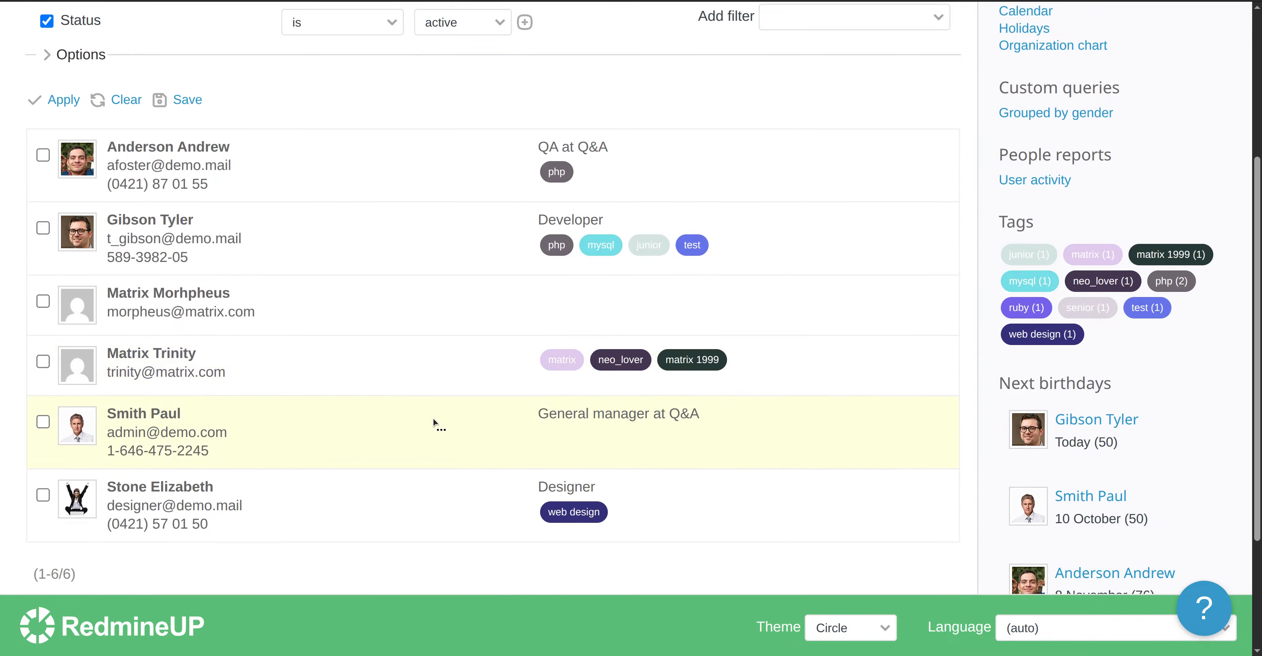
scroll(433, 417, up, 1)
scroll(422, 465, up, 1)
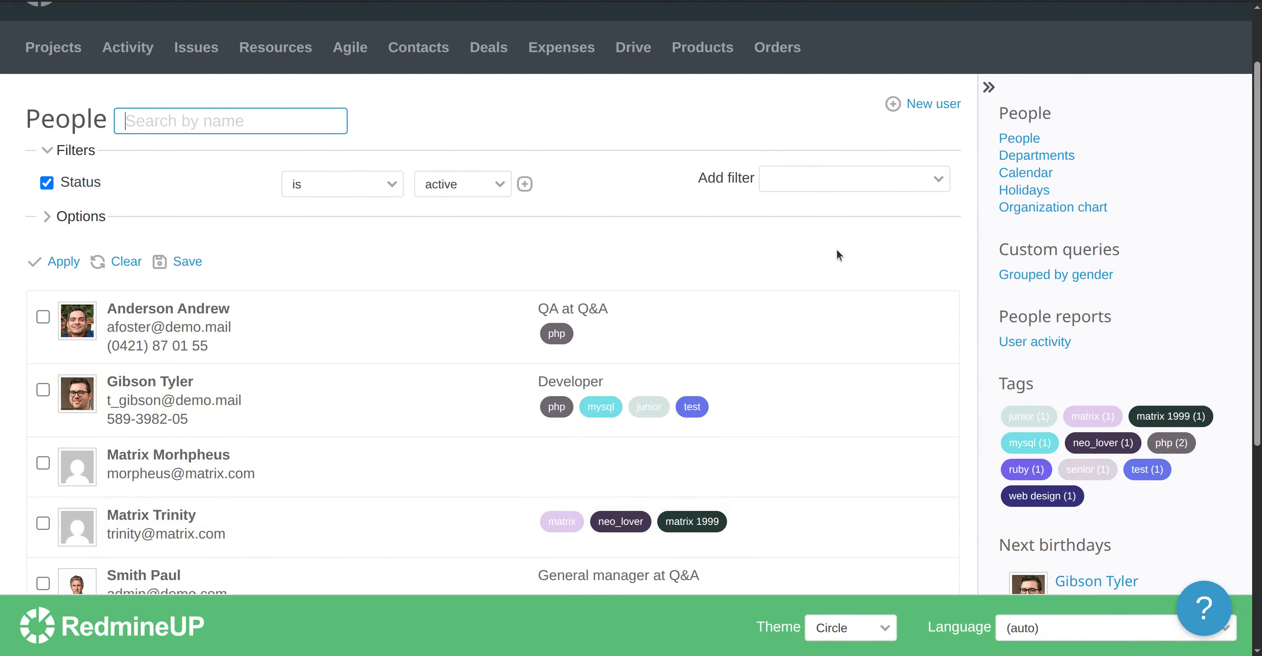
click(839, 183)
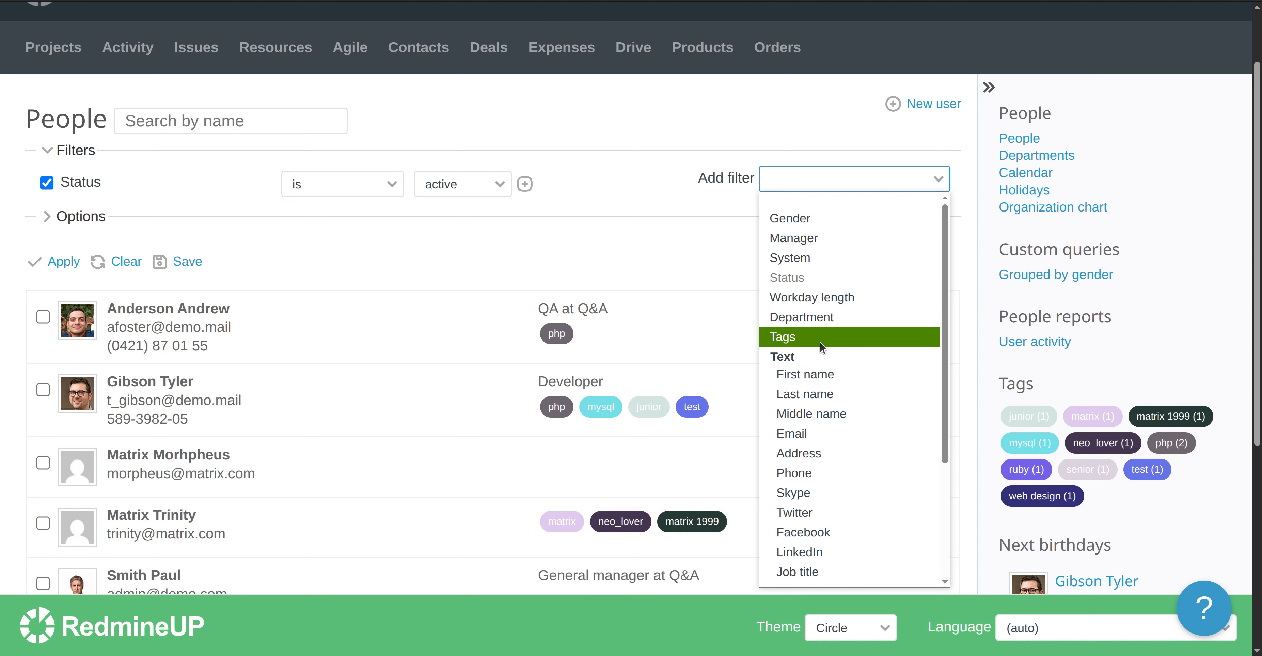
click(842, 337)
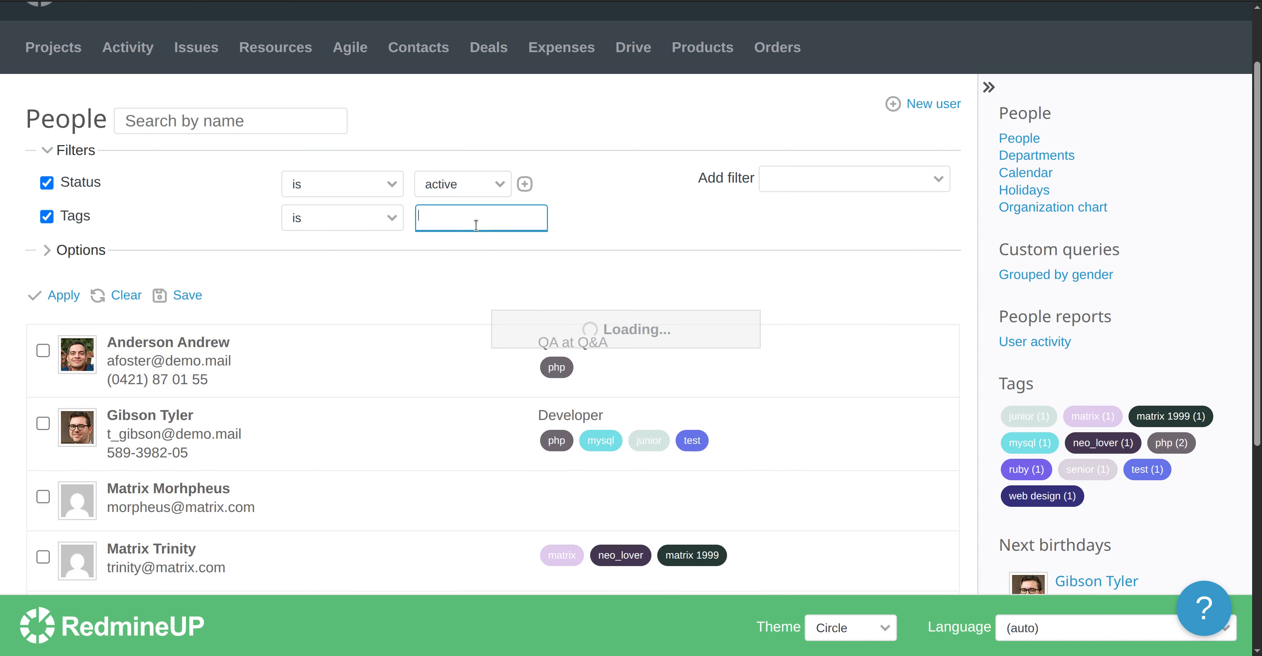
click(494, 308)
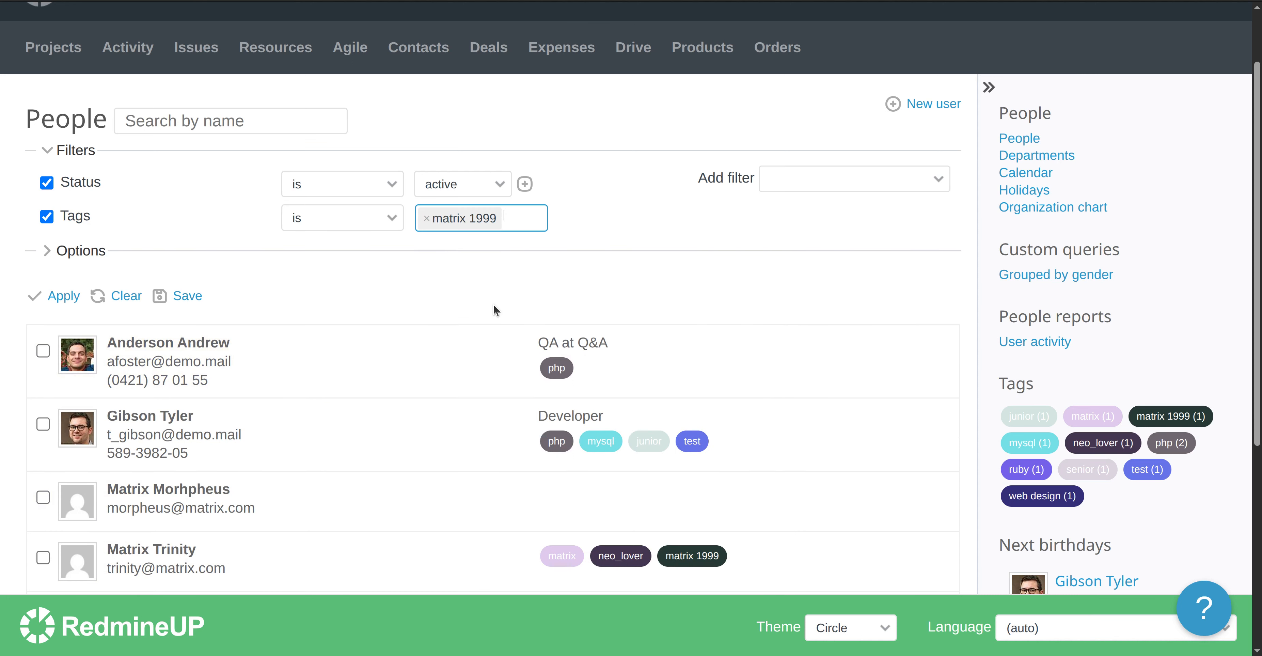
click(61, 296)
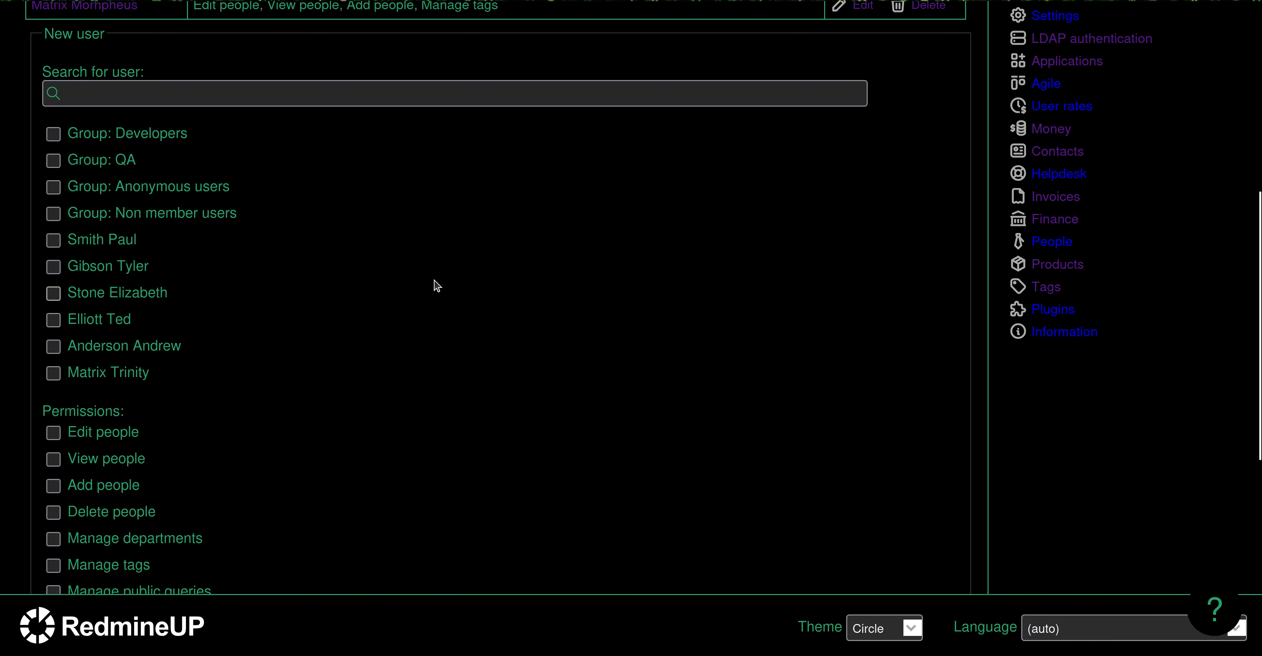
Grant the user View leave, Edit leave and Edit personal leave permissions and save.
scroll(453, 284, up, 3)
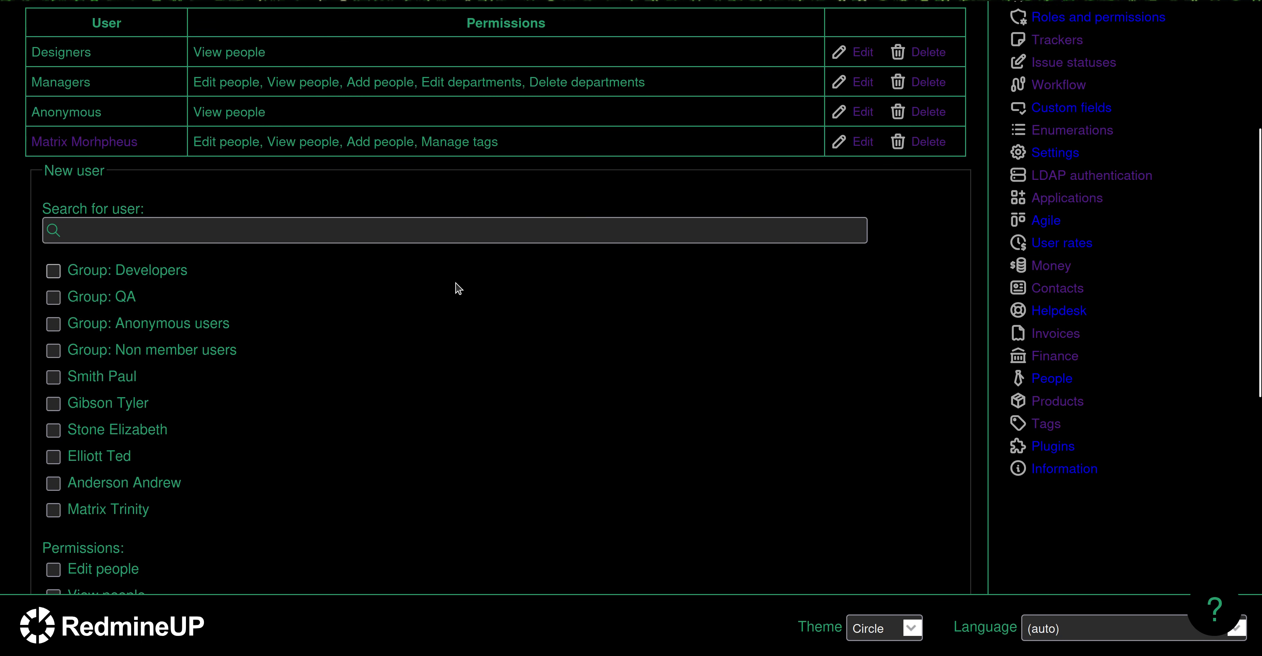
click(858, 142)
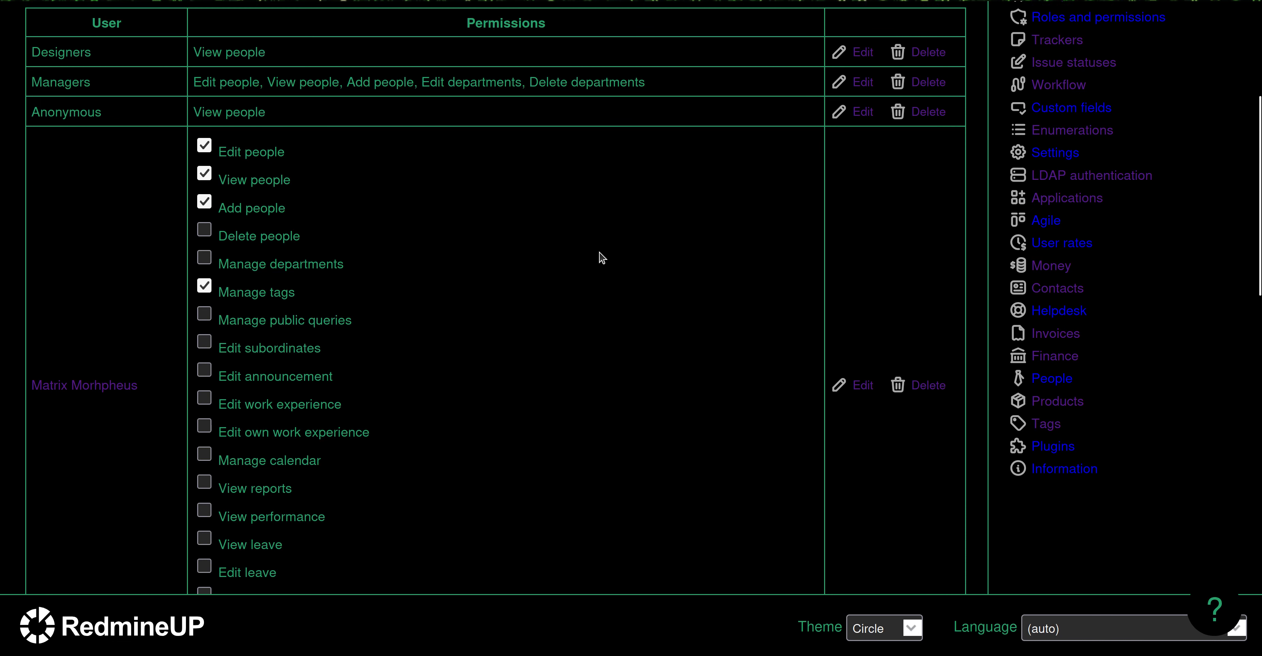
scroll(602, 258, down, 3)
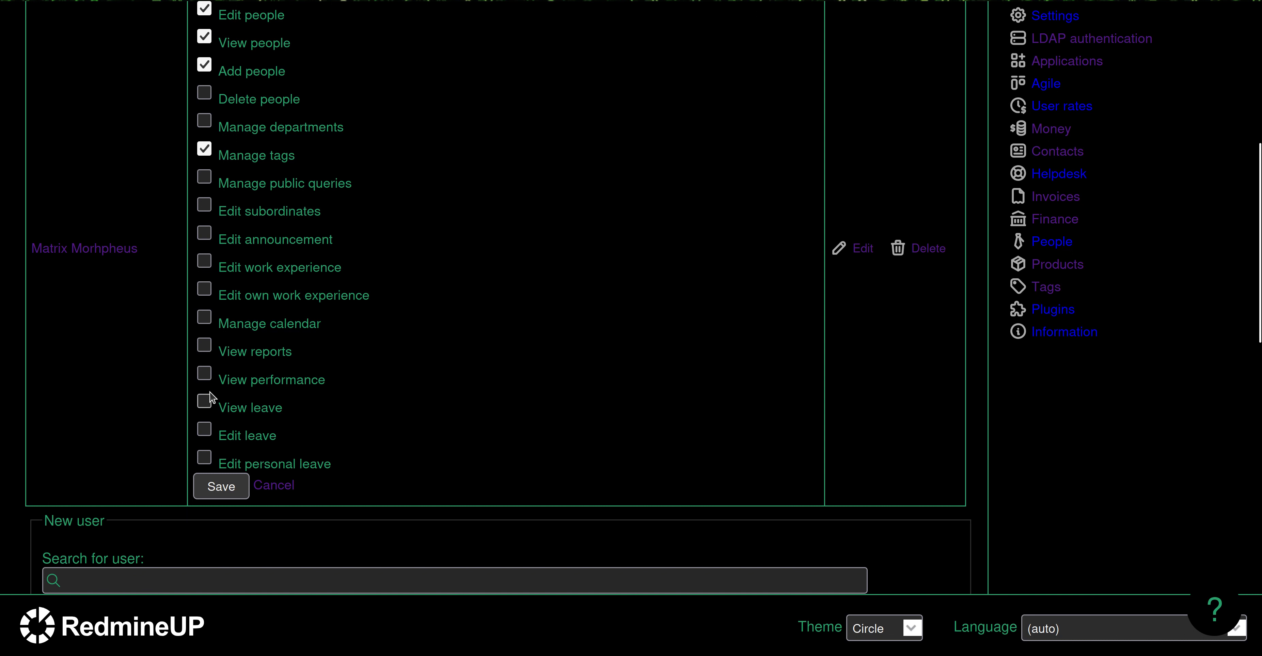
click(206, 406)
click(204, 430)
click(203, 457)
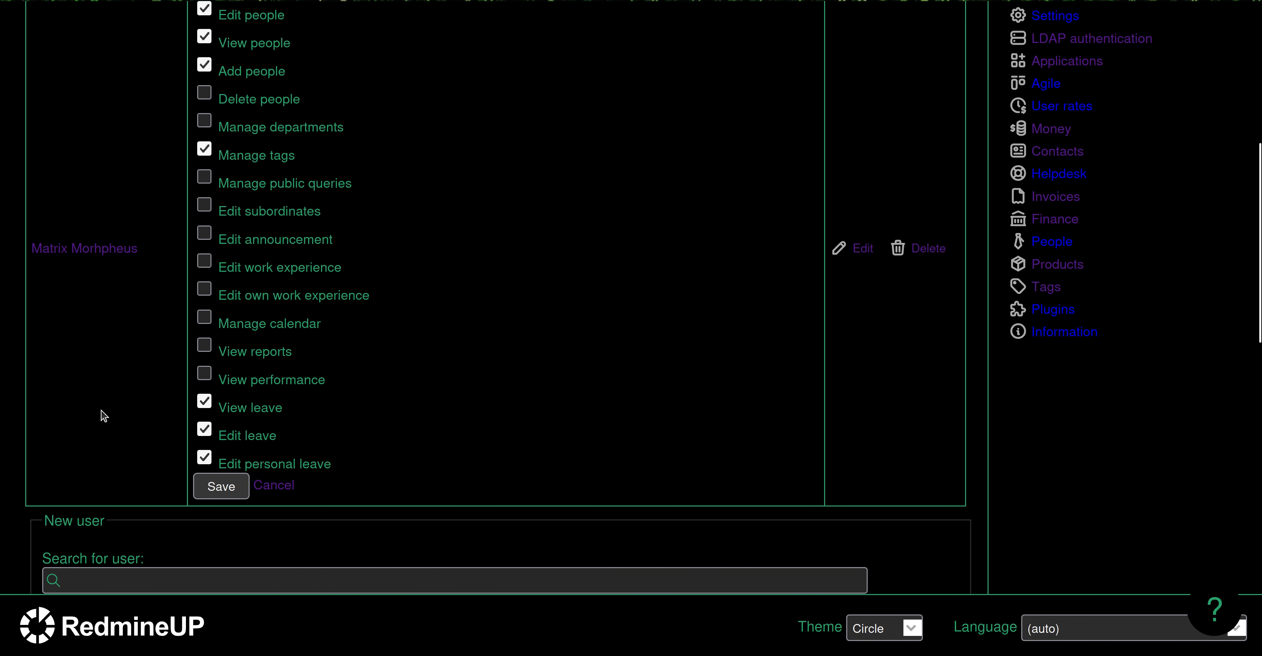
click(218, 495)
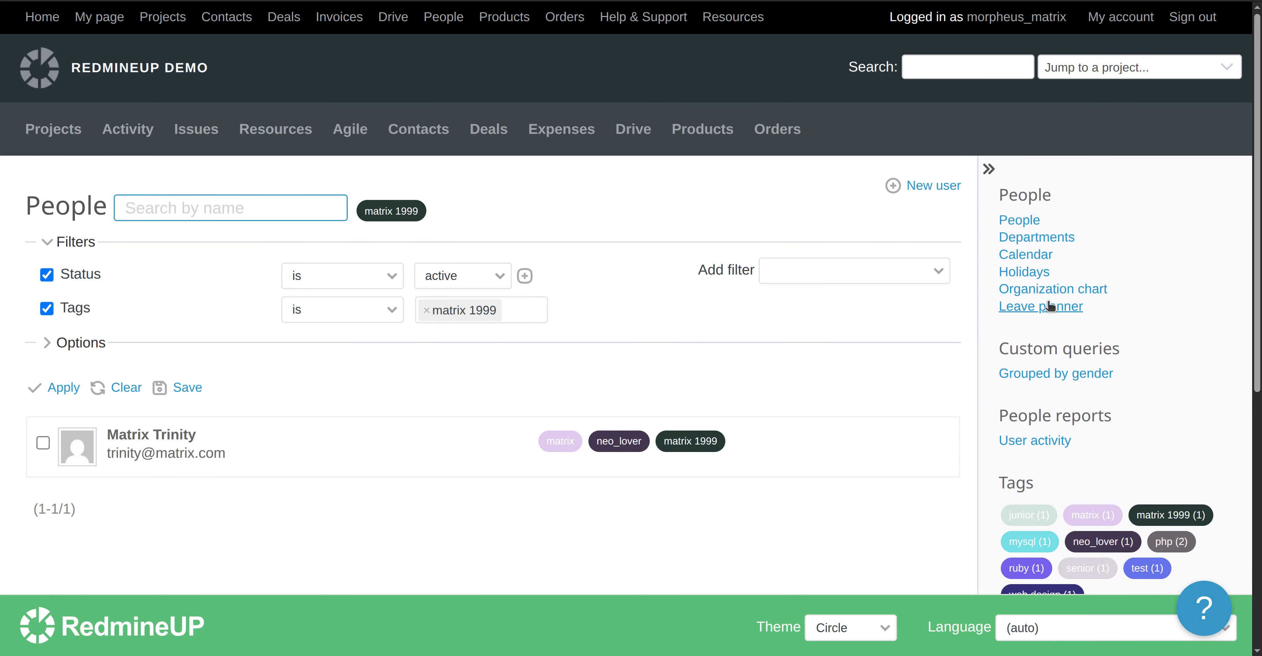
Open the Leave planner and review the March 2026 leave bars, including the 7-day sick leave.
click(1036, 308)
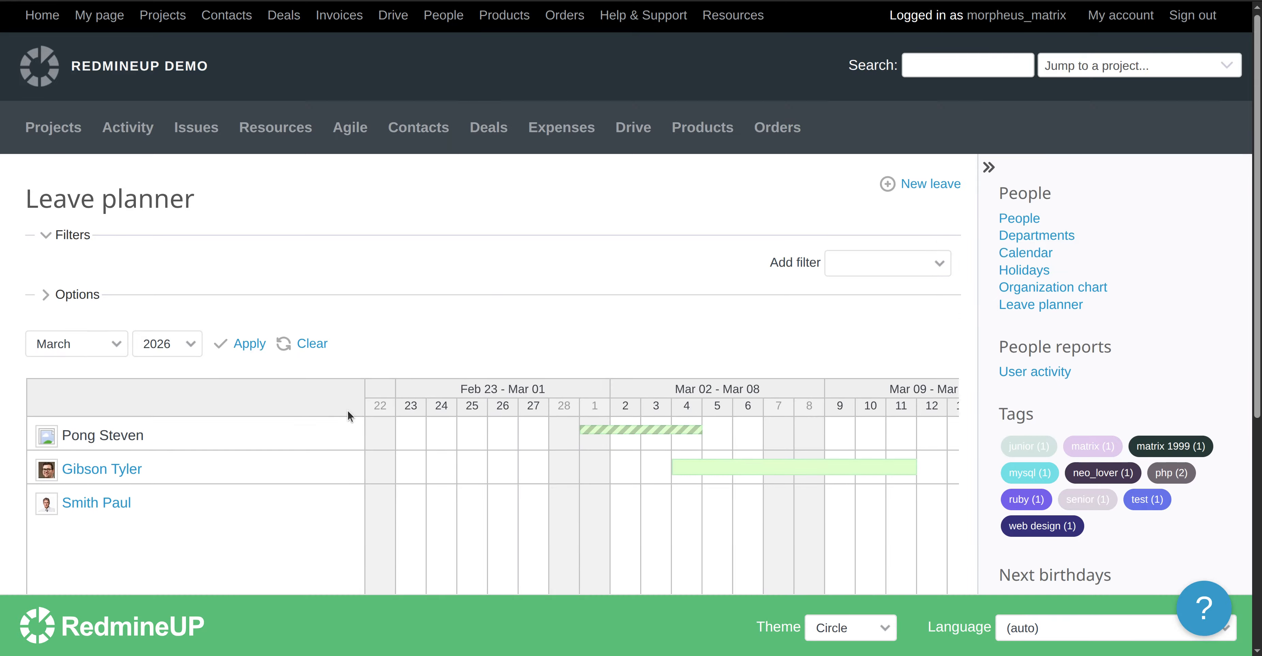
scroll(347, 414, down, 2)
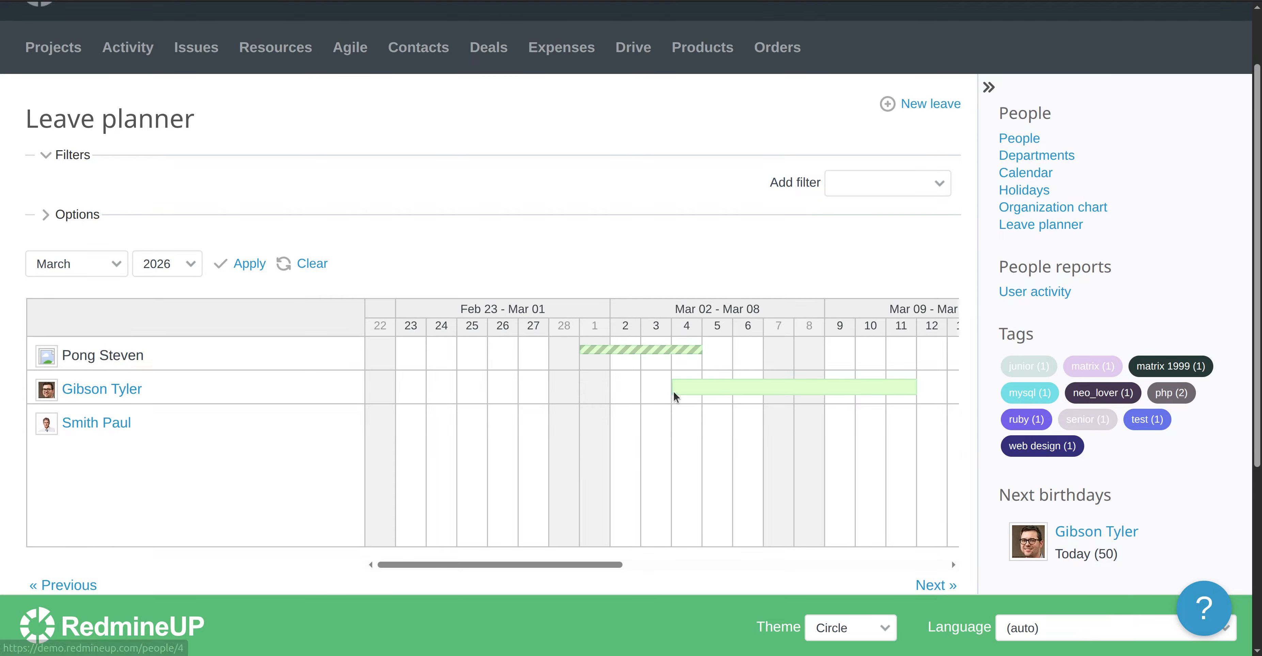
mouse_move(721, 387)
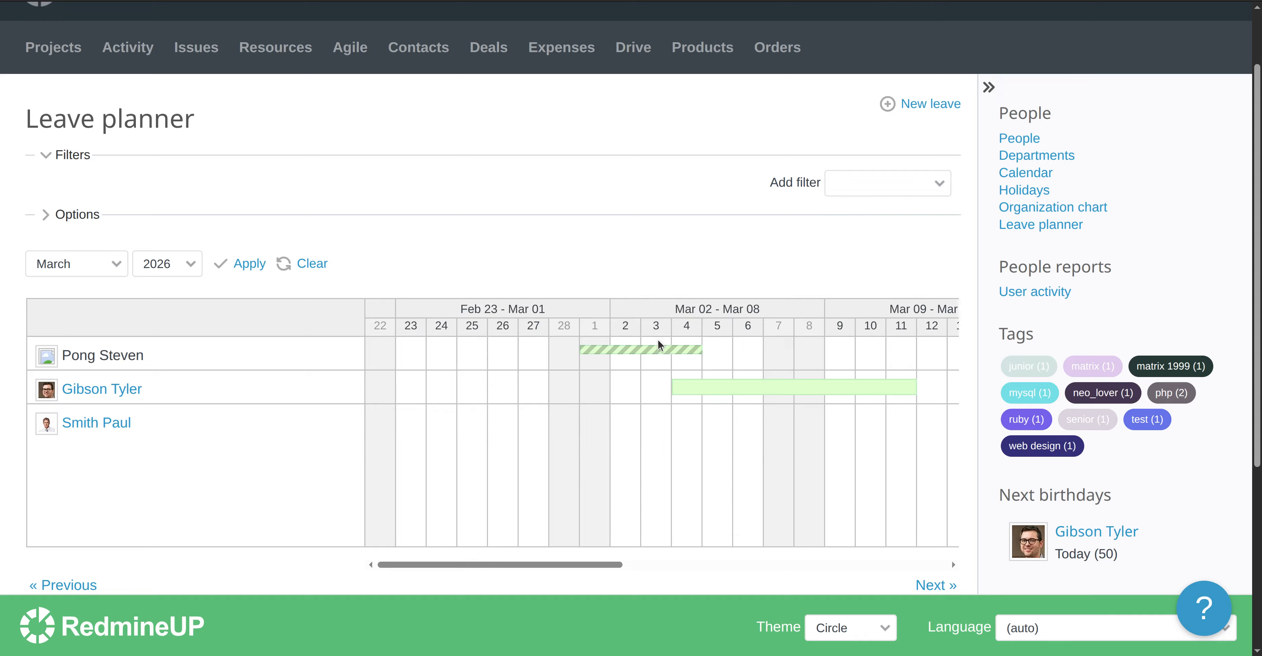
mouse_move(652, 348)
drag(536, 562, 727, 527)
mouse_move(716, 422)
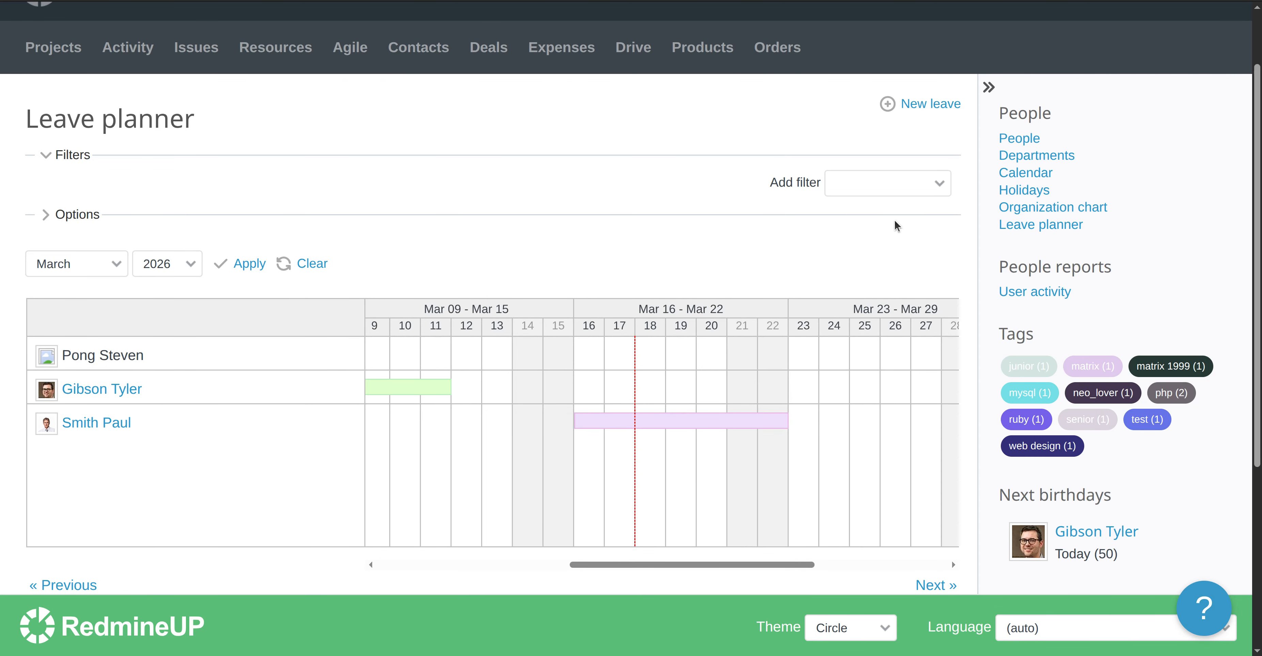
Start a new leave for the selected user, marked Approved, with Vacation as the leave type.
click(925, 104)
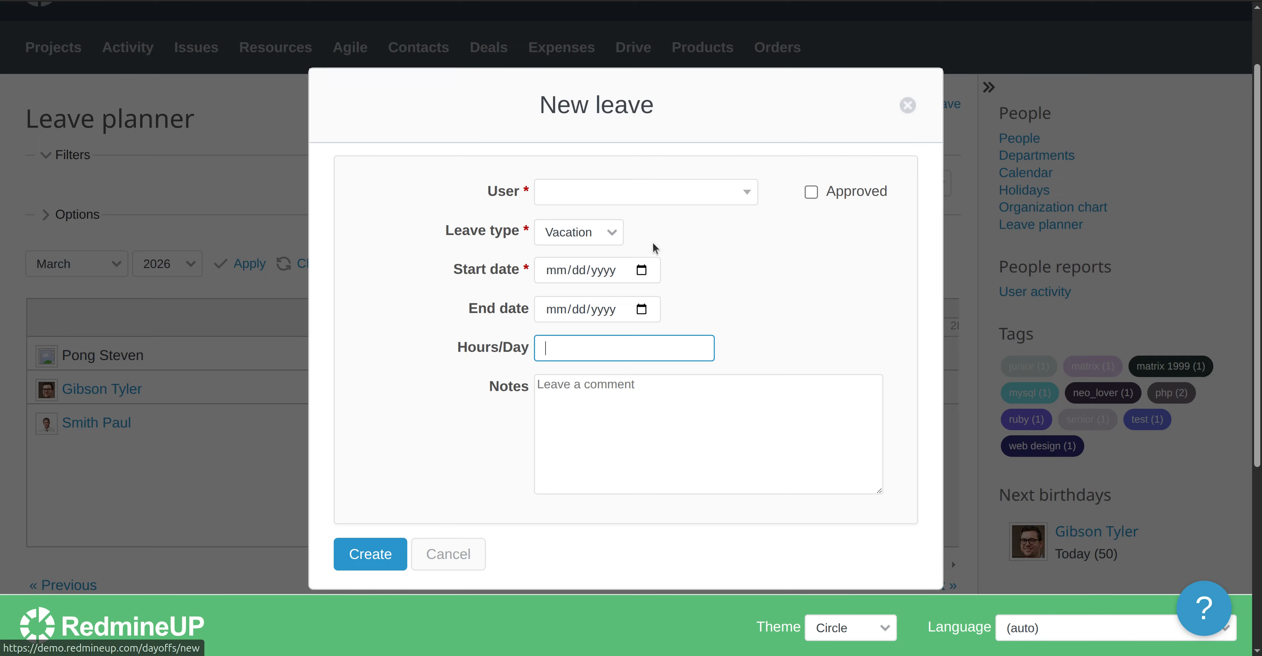
click(653, 193)
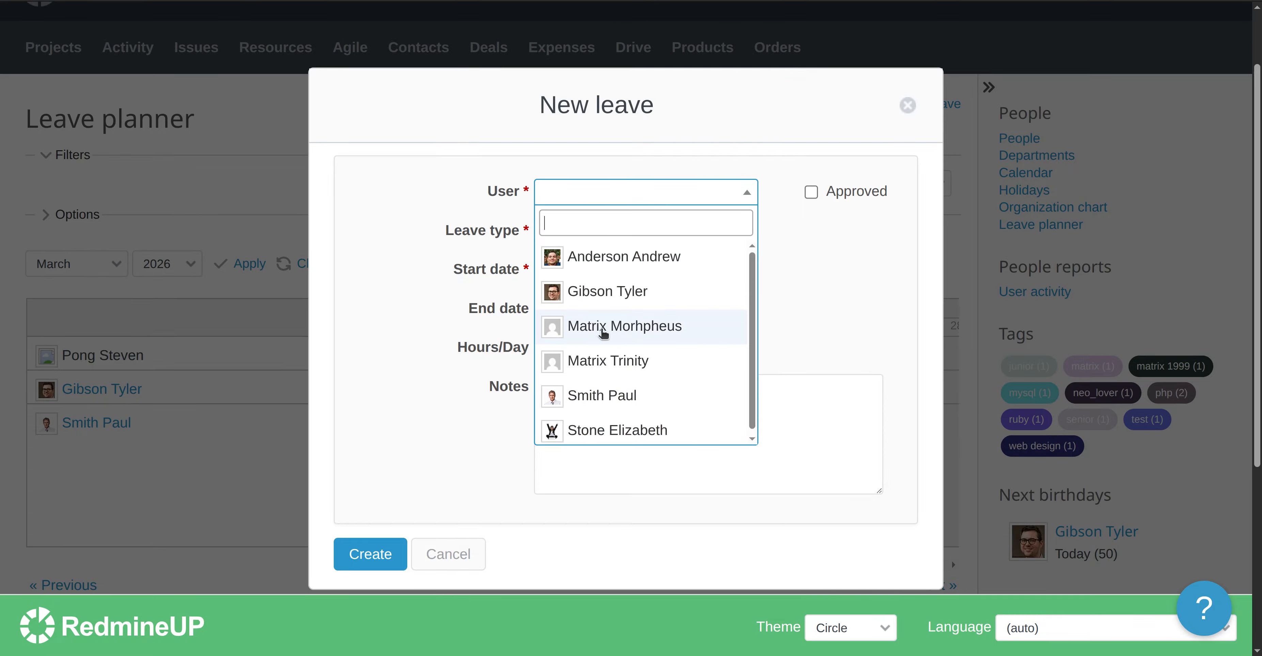
click(668, 329)
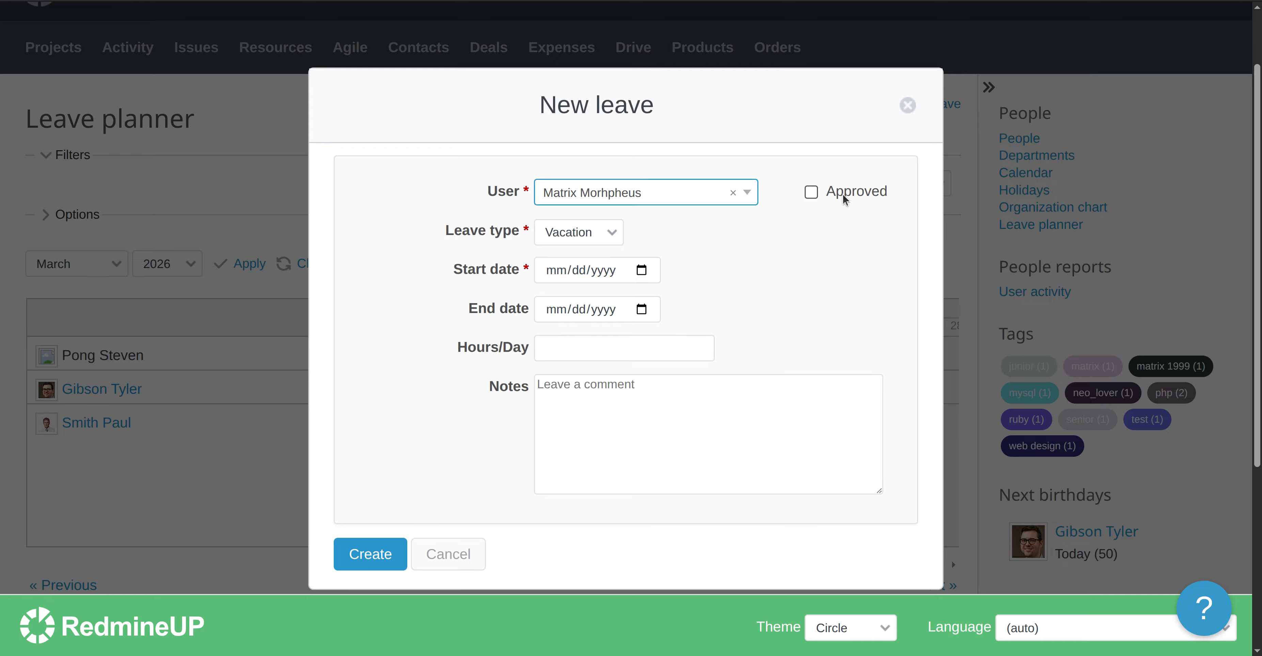
click(811, 193)
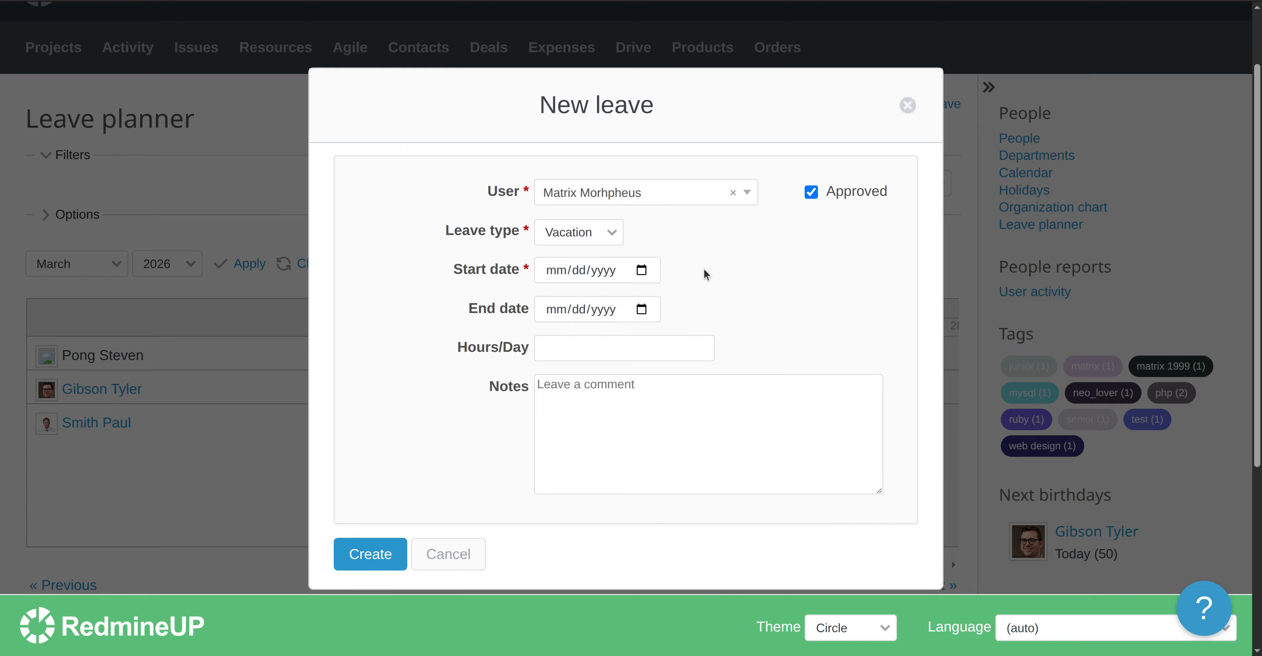
click(589, 235)
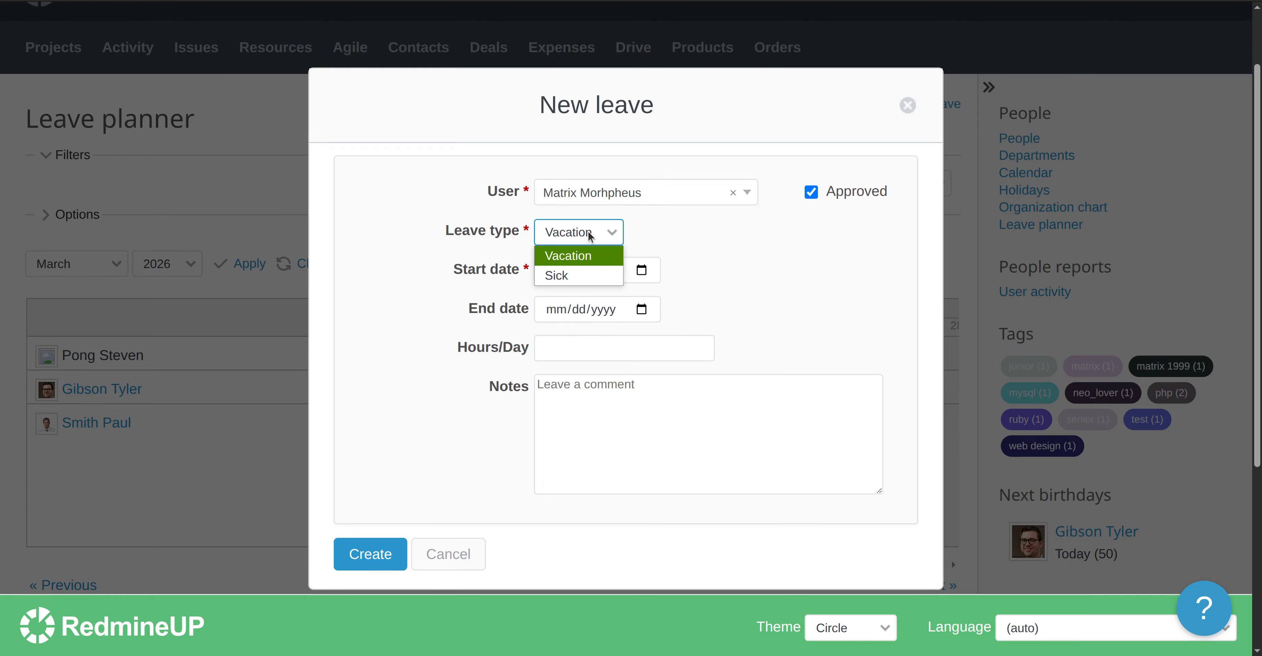
click(674, 250)
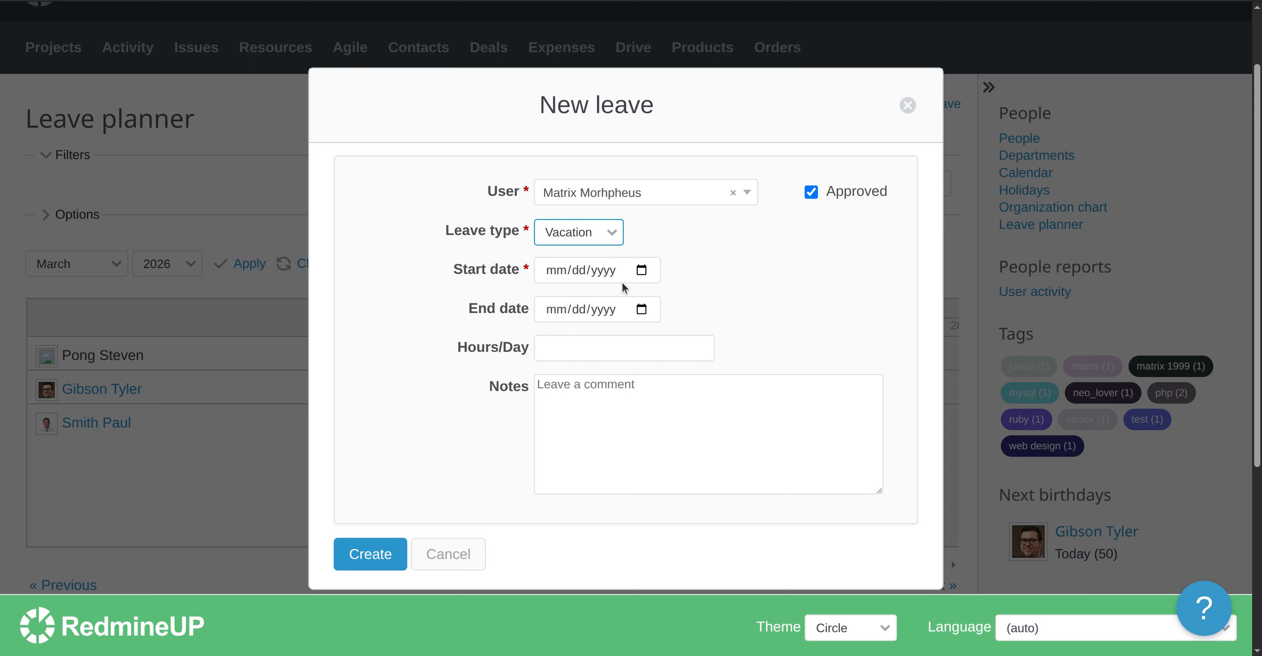
Set dates 03/18/2026–03/25/2026, add a paid vacation leave note, and create the leave.
click(551, 272)
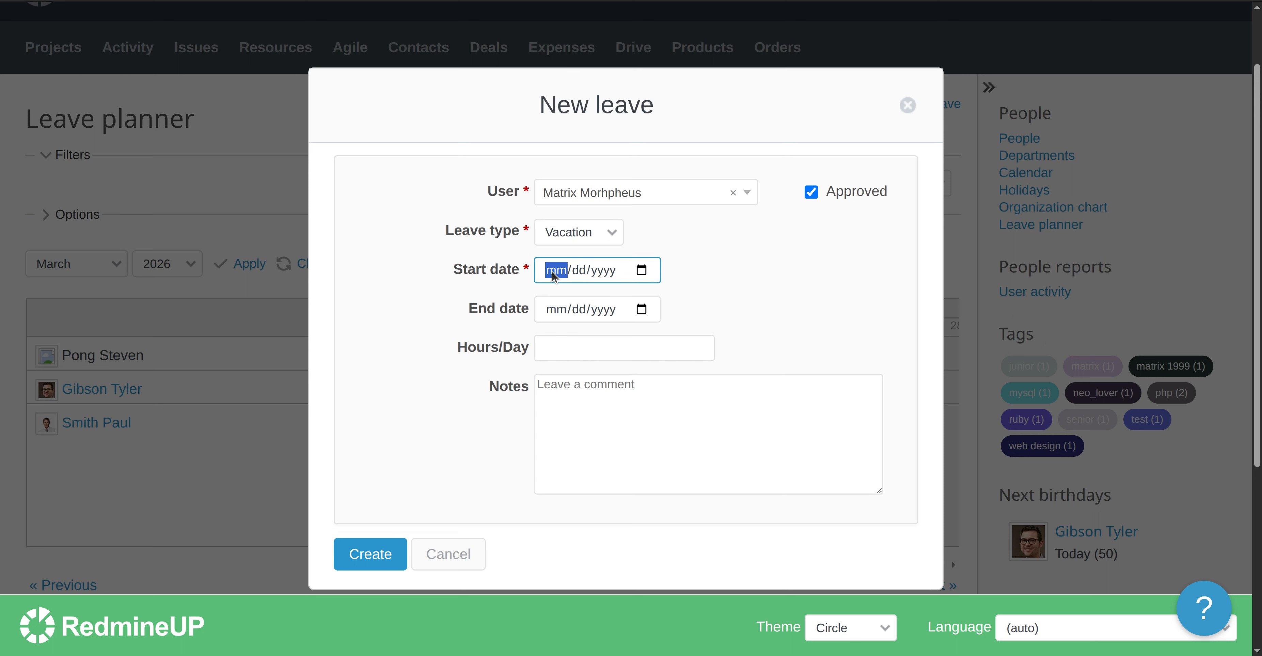
click(640, 274)
click(627, 431)
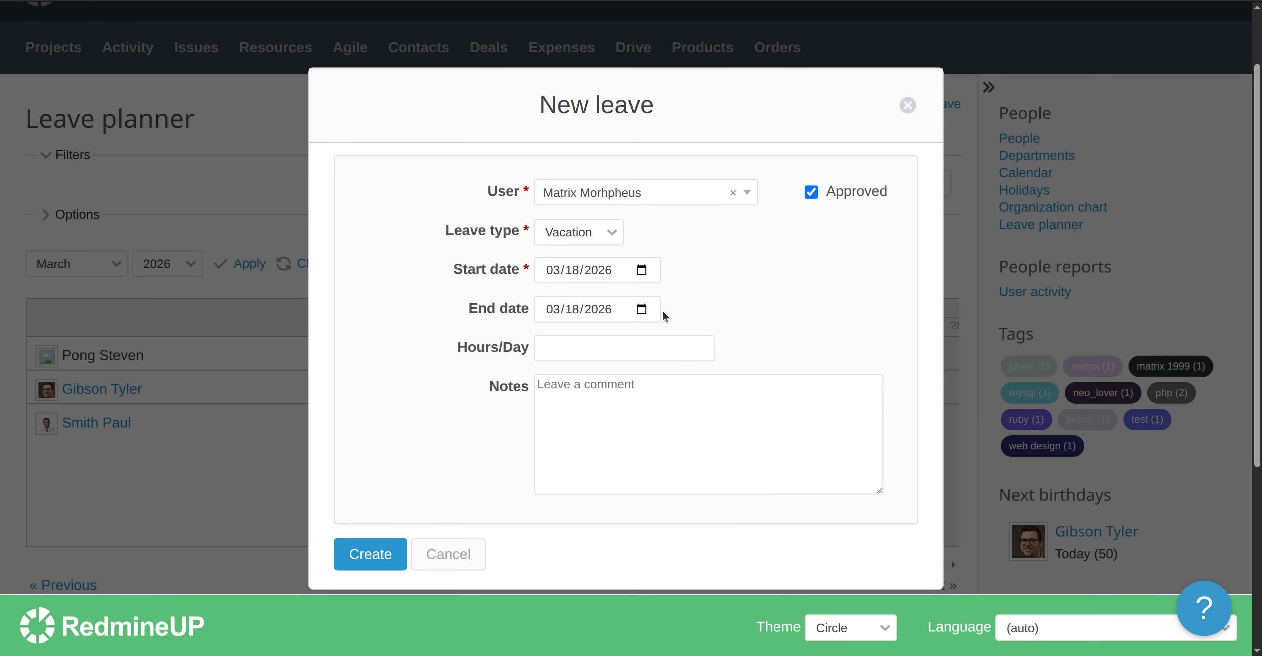
click(649, 314)
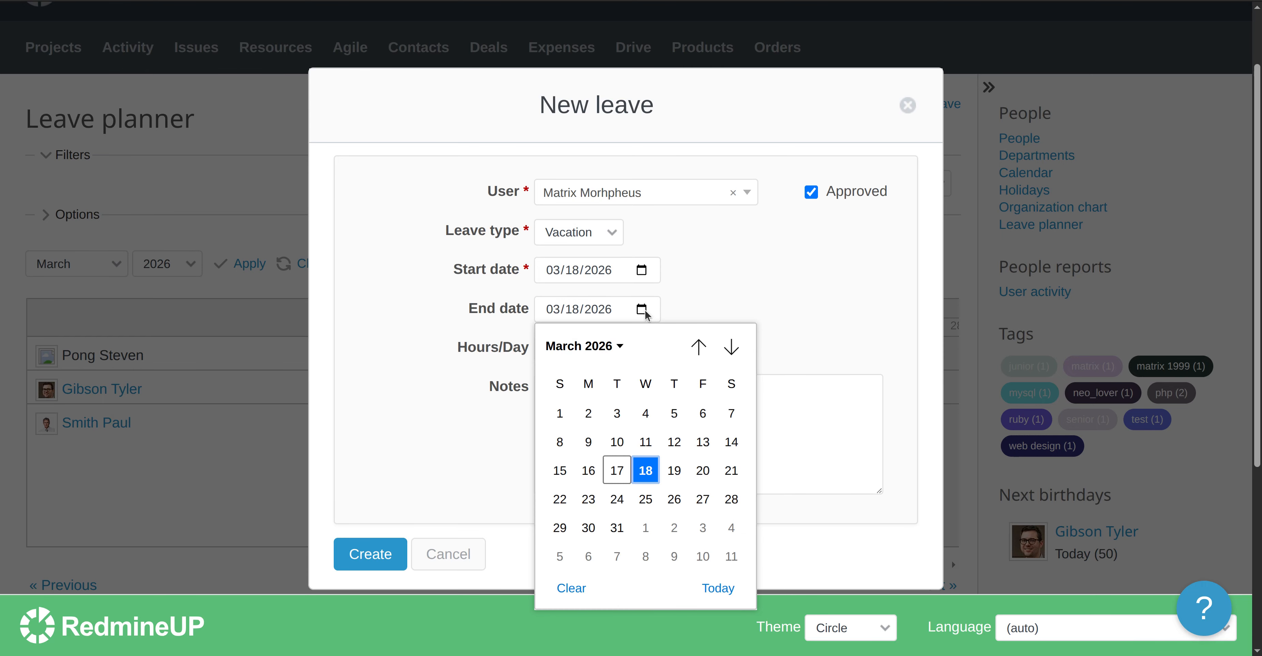
click(647, 499)
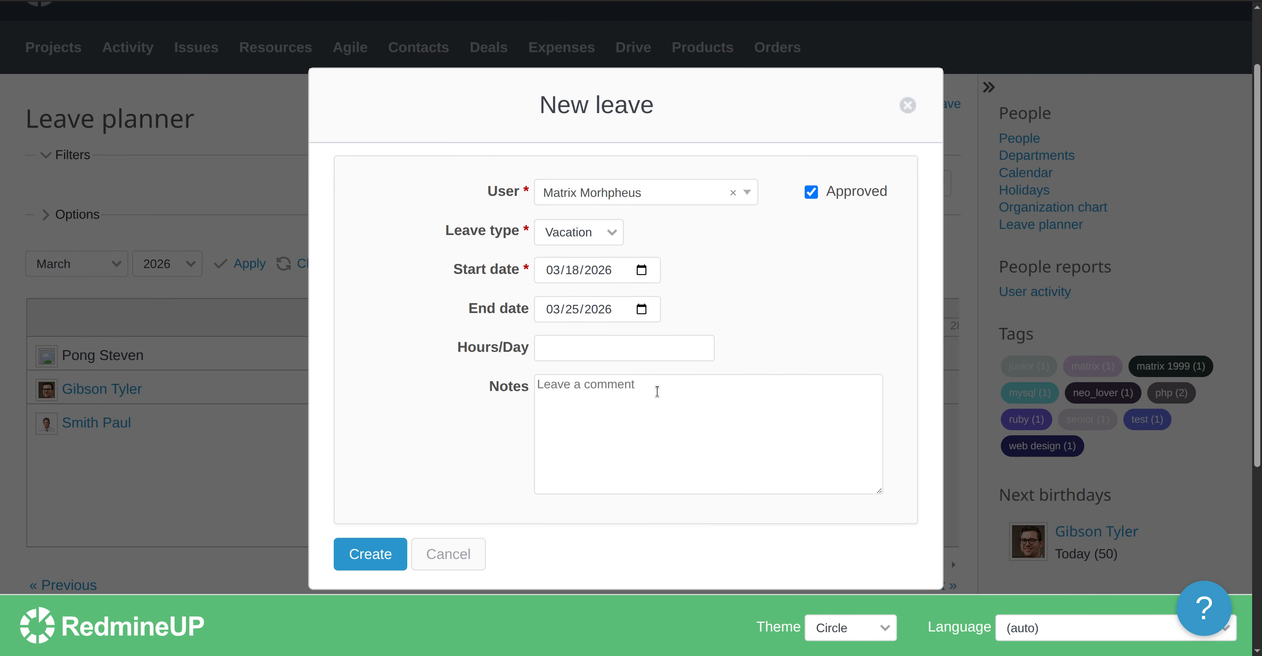
click(644, 416)
text(Morp)
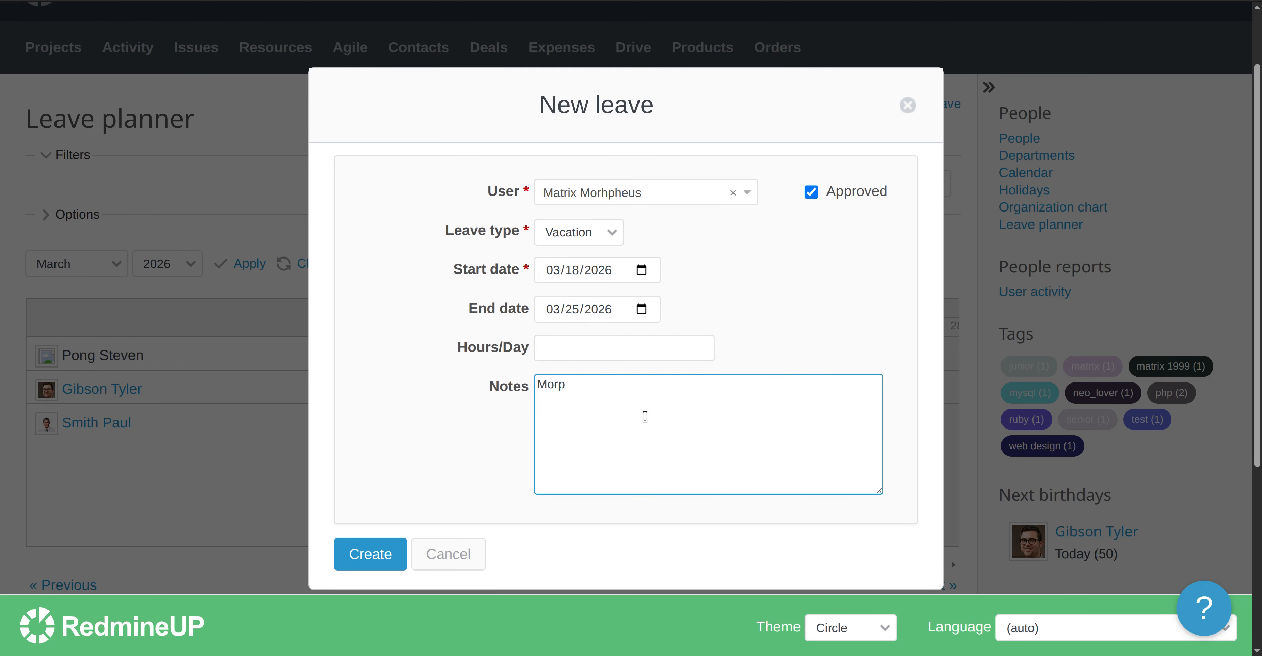
text(heus paid vacation leave time)
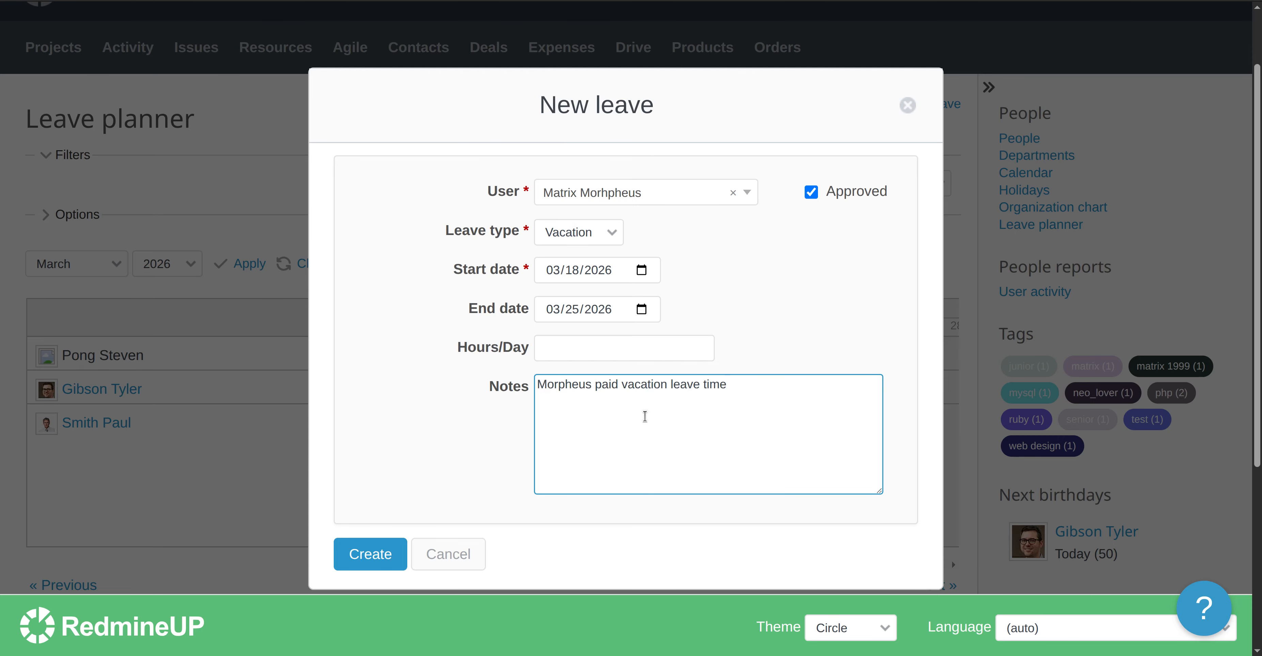
click(368, 554)
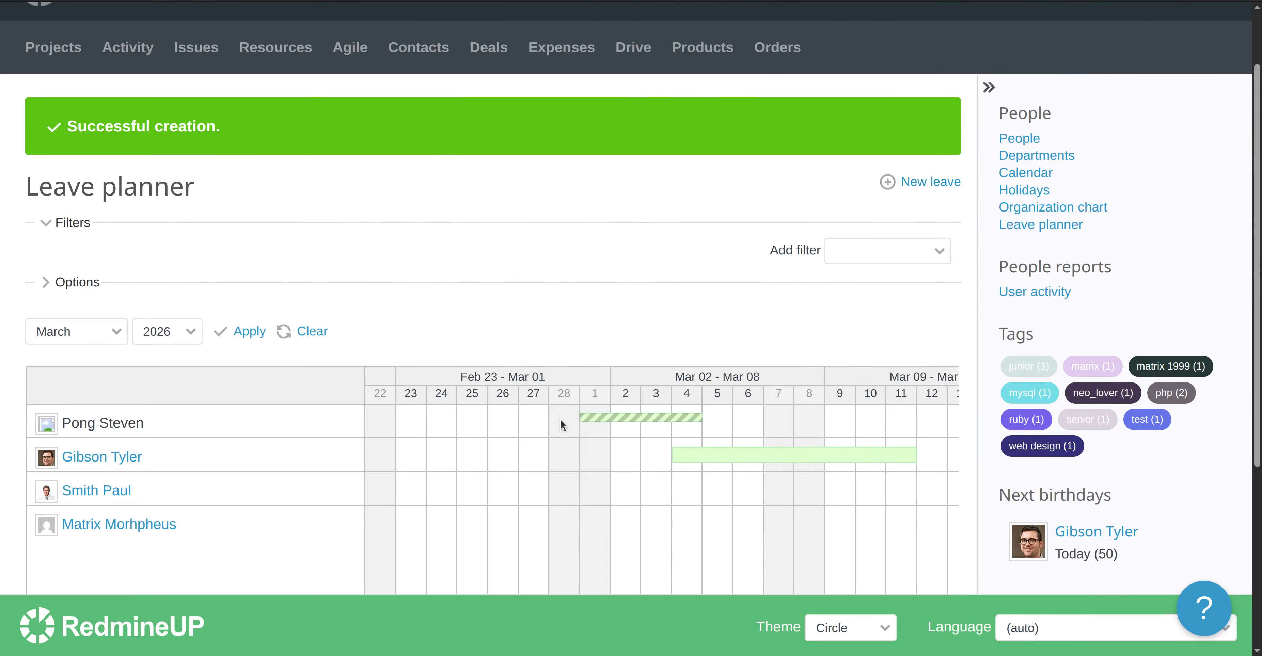
Check the new green leave bar on the planner timeline, then return to People ACL settings.
scroll(502, 498, down, 3)
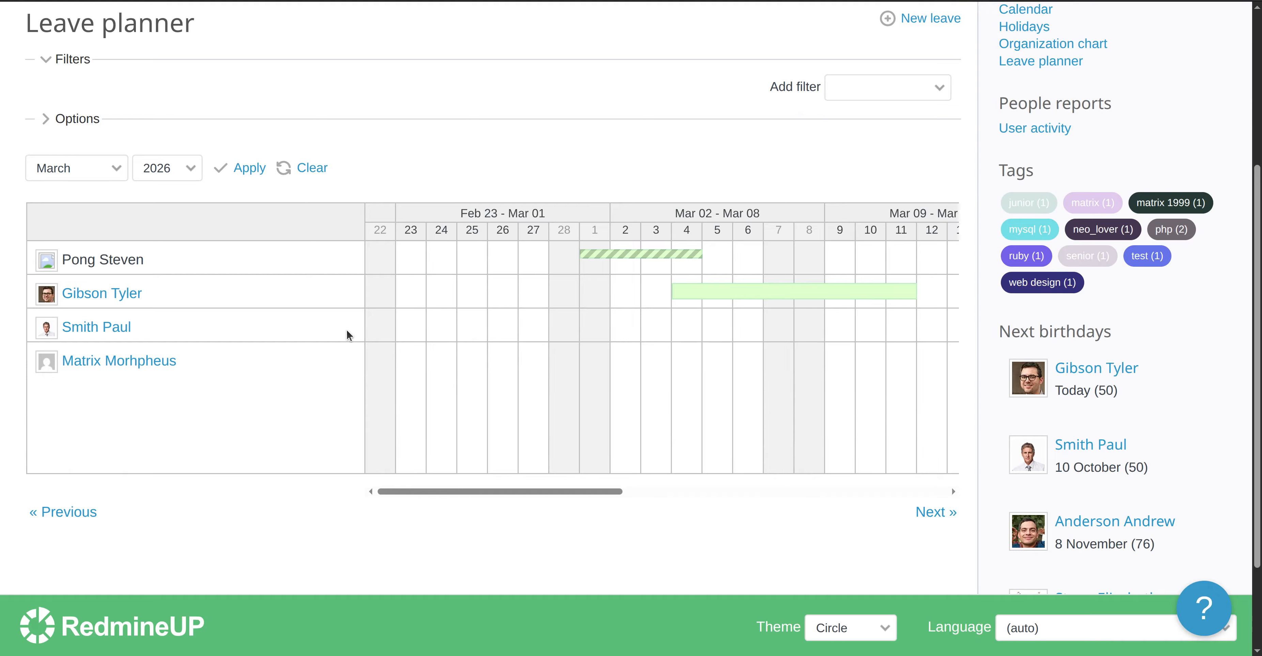
triple_click(149, 23)
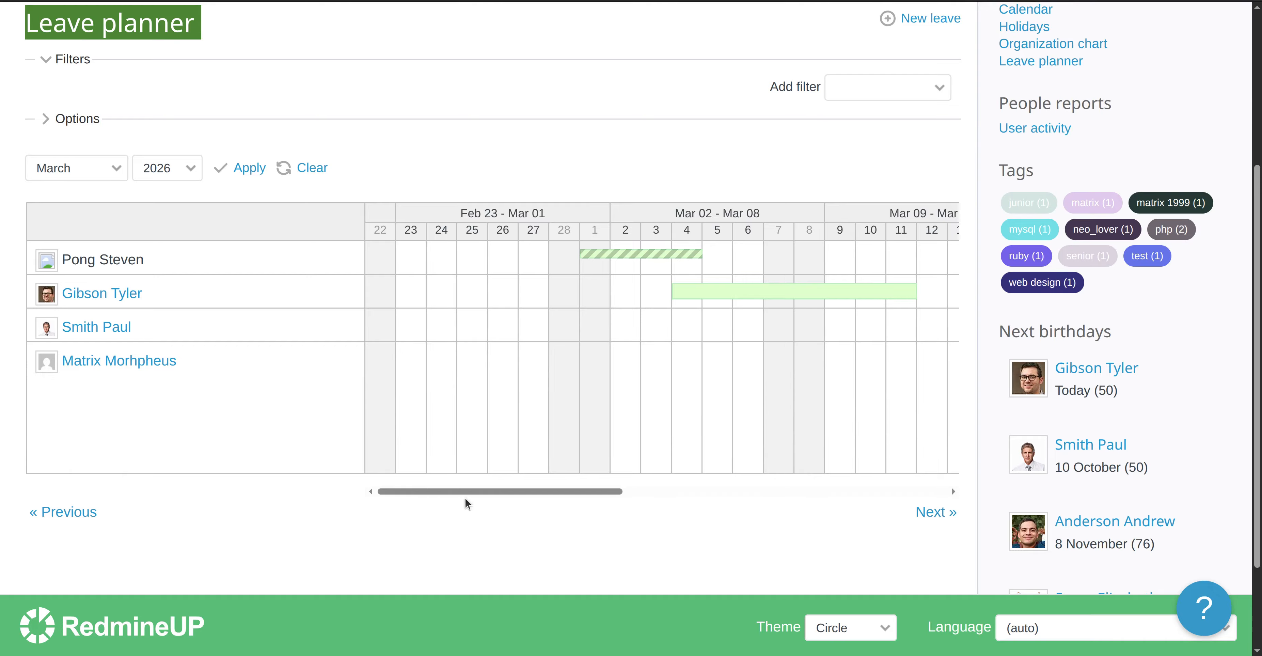
drag(487, 492, 740, 489)
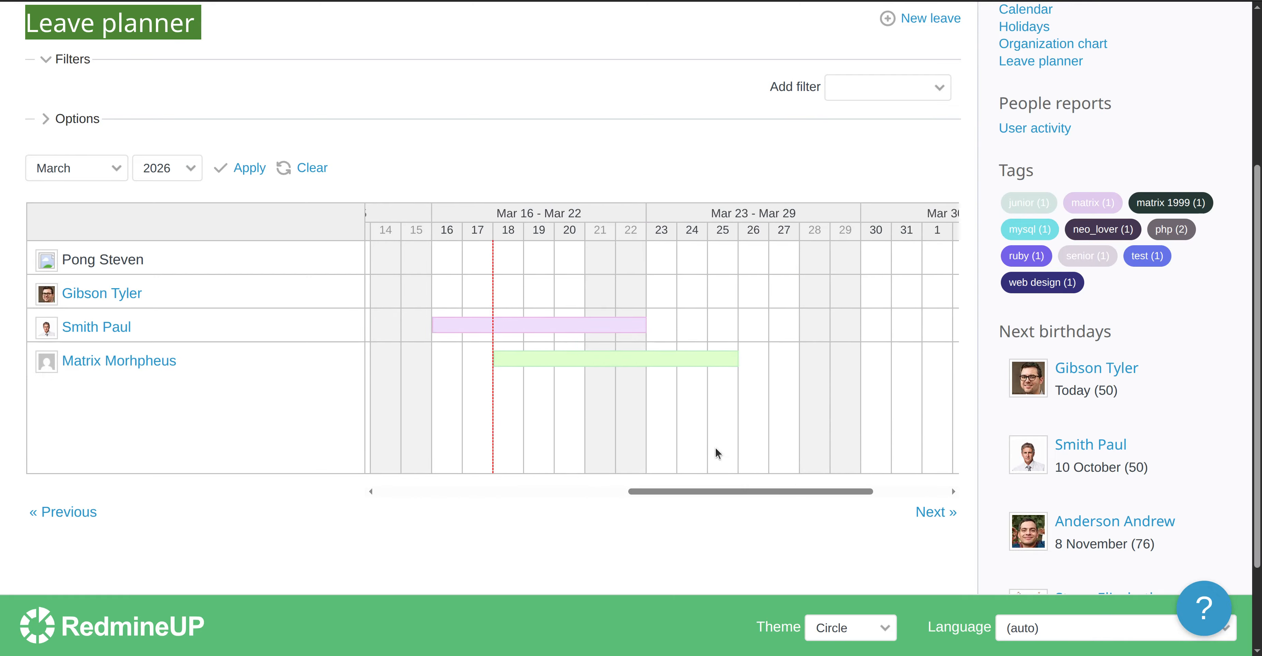
mouse_move(629, 364)
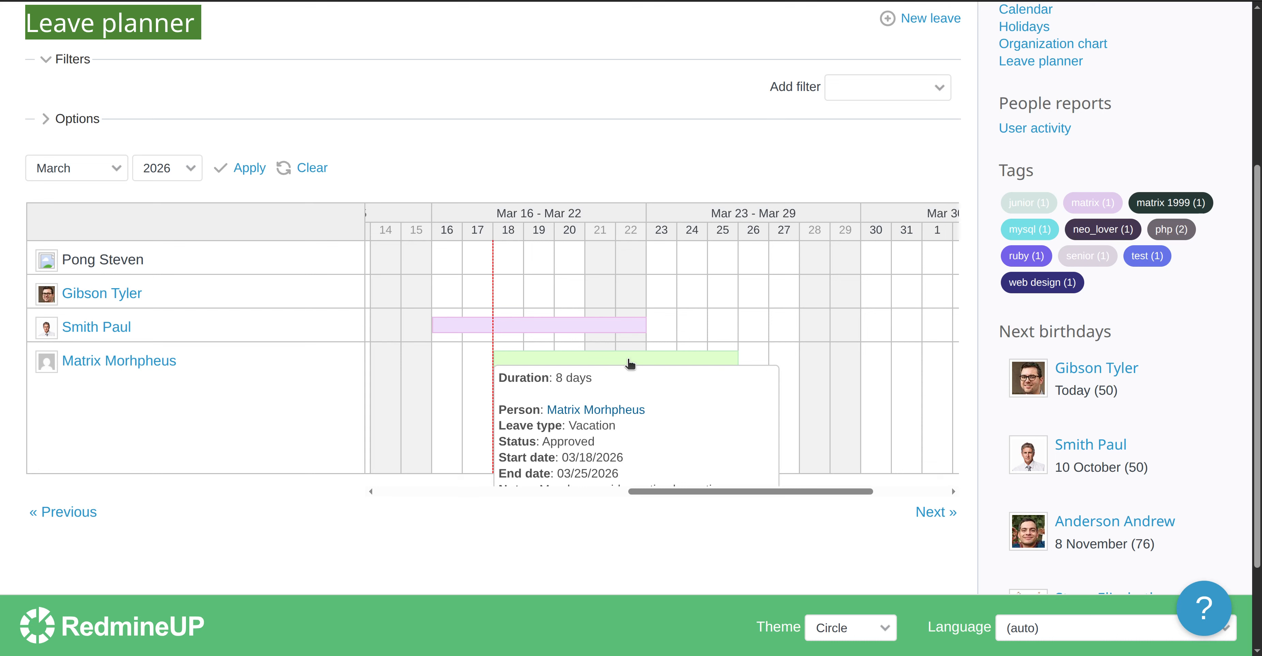
scroll(630, 363, down, 3)
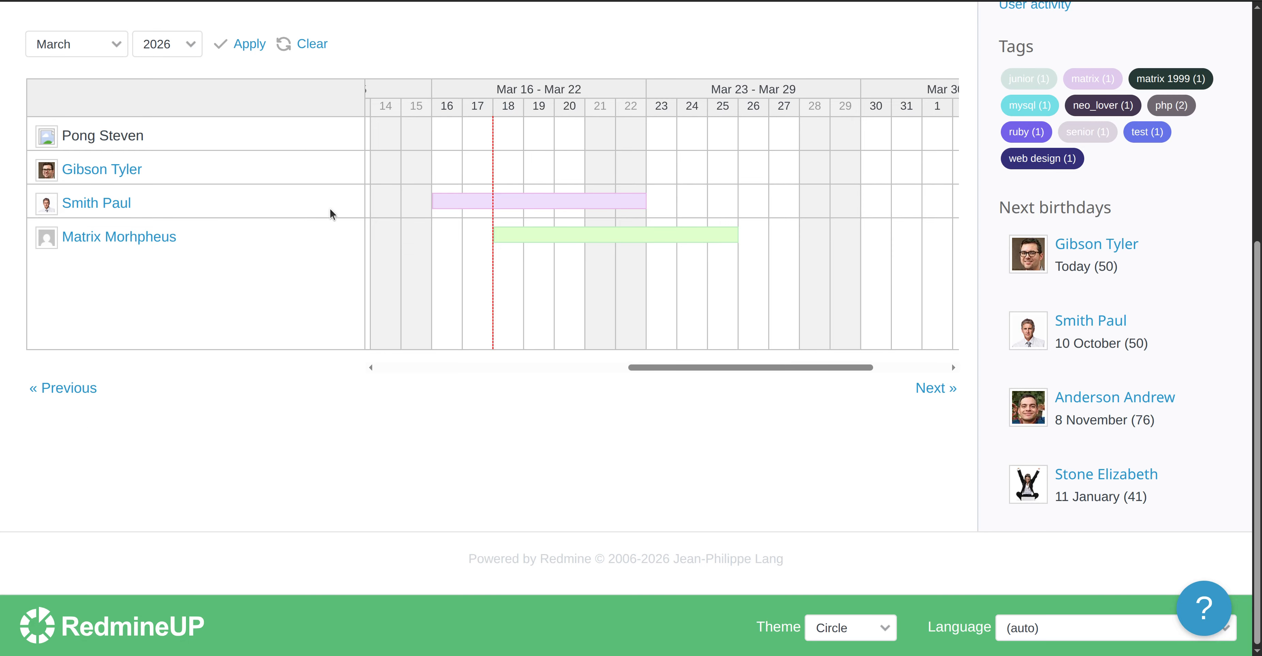
scroll(314, 230, up, 2)
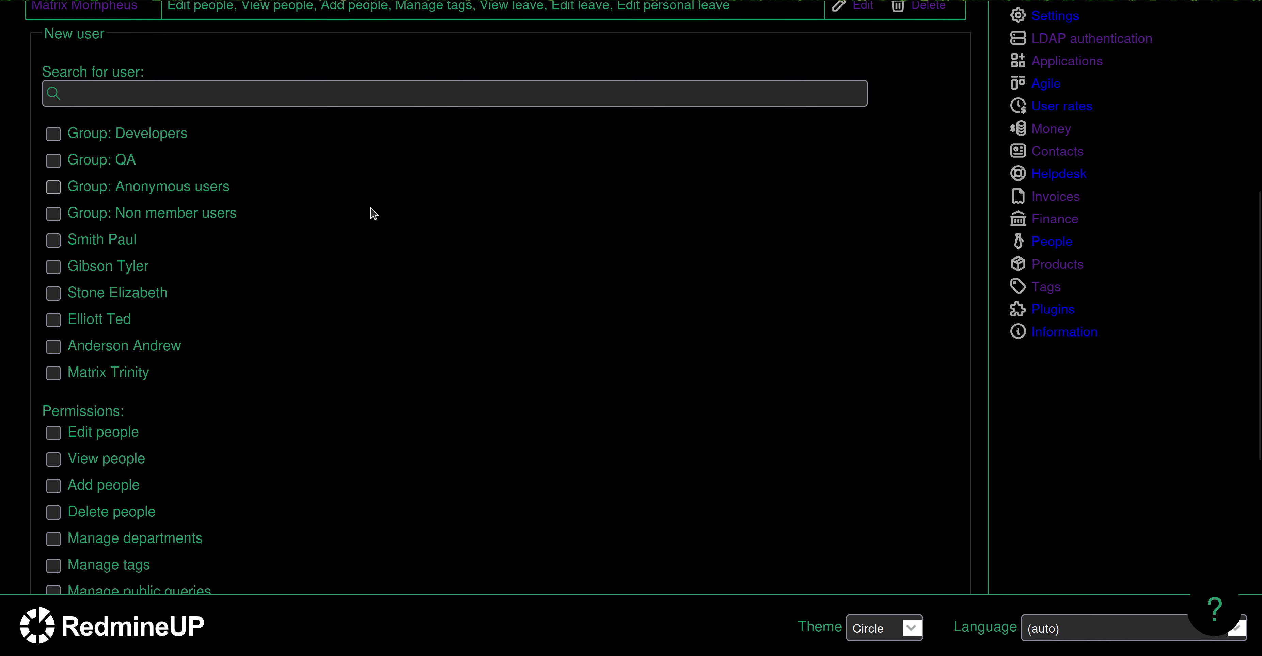
scroll(597, 279, up, 5)
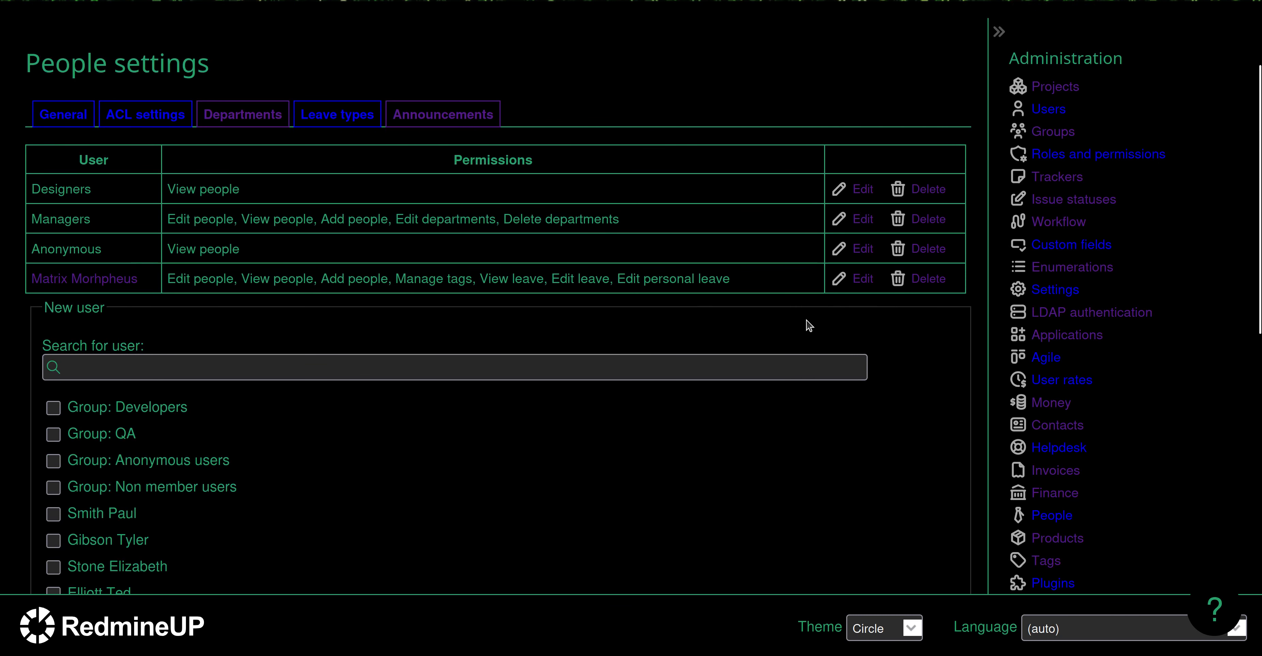
Open the user's ACL row for editing and review the ticked people, tag and leave permissions.
click(862, 283)
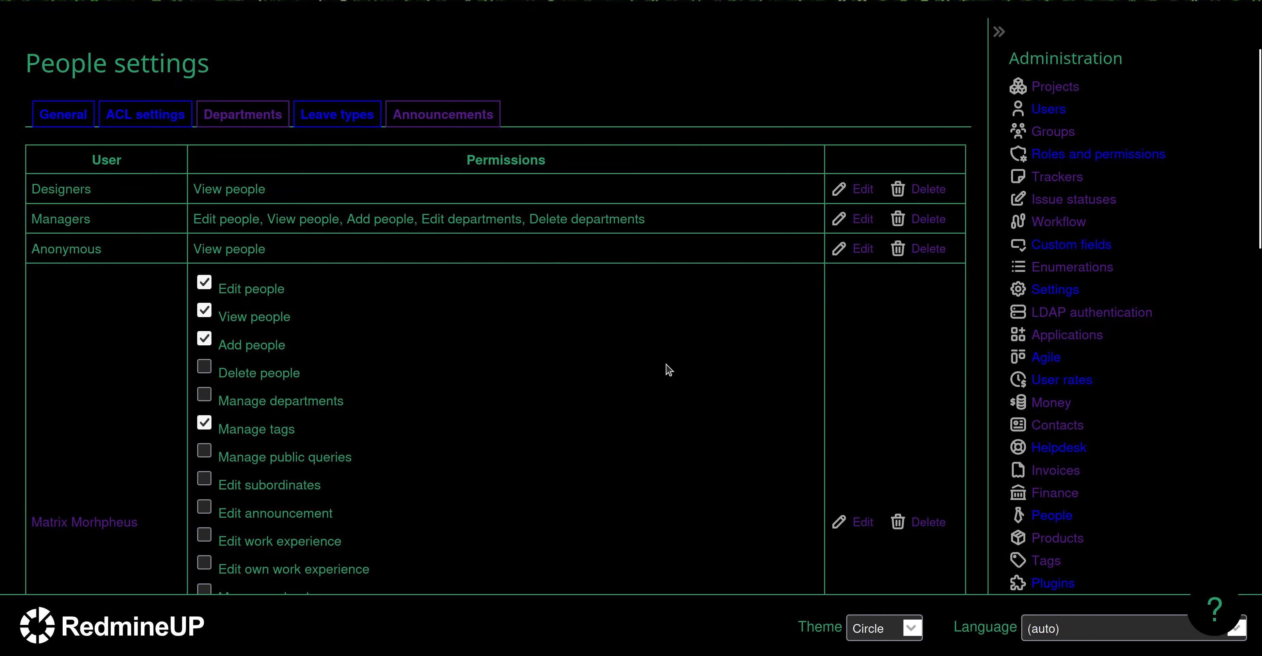
scroll(583, 349, down, 3)
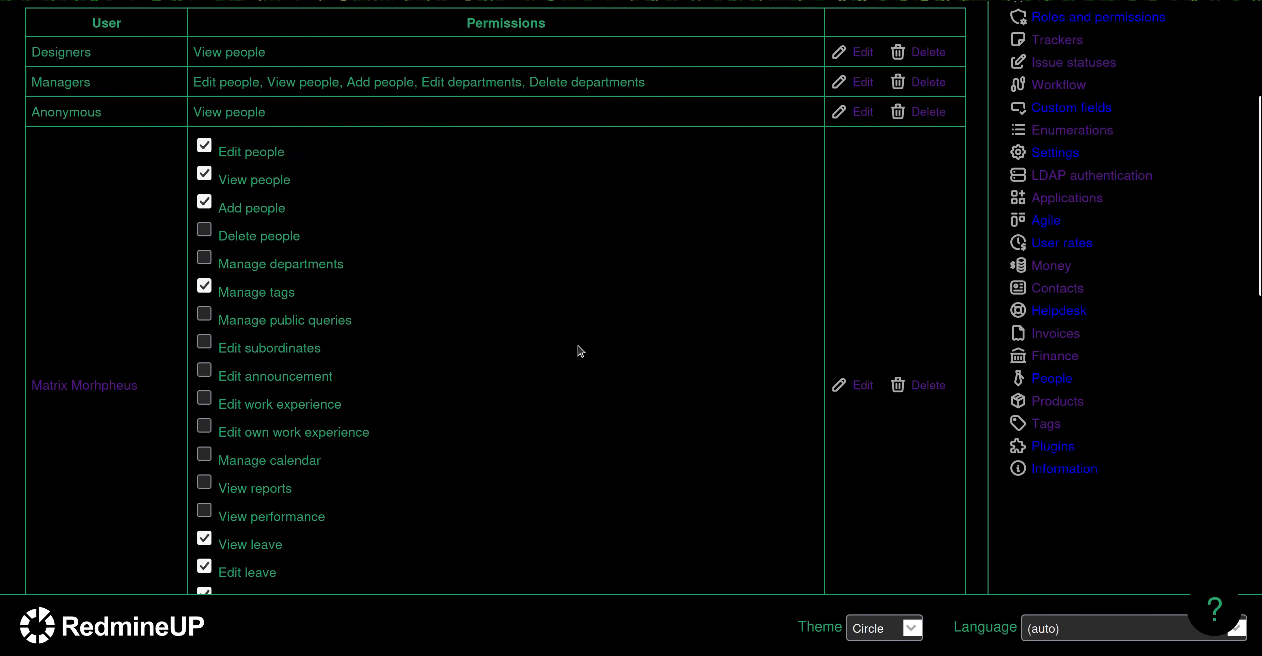
scroll(547, 357, up, 3)
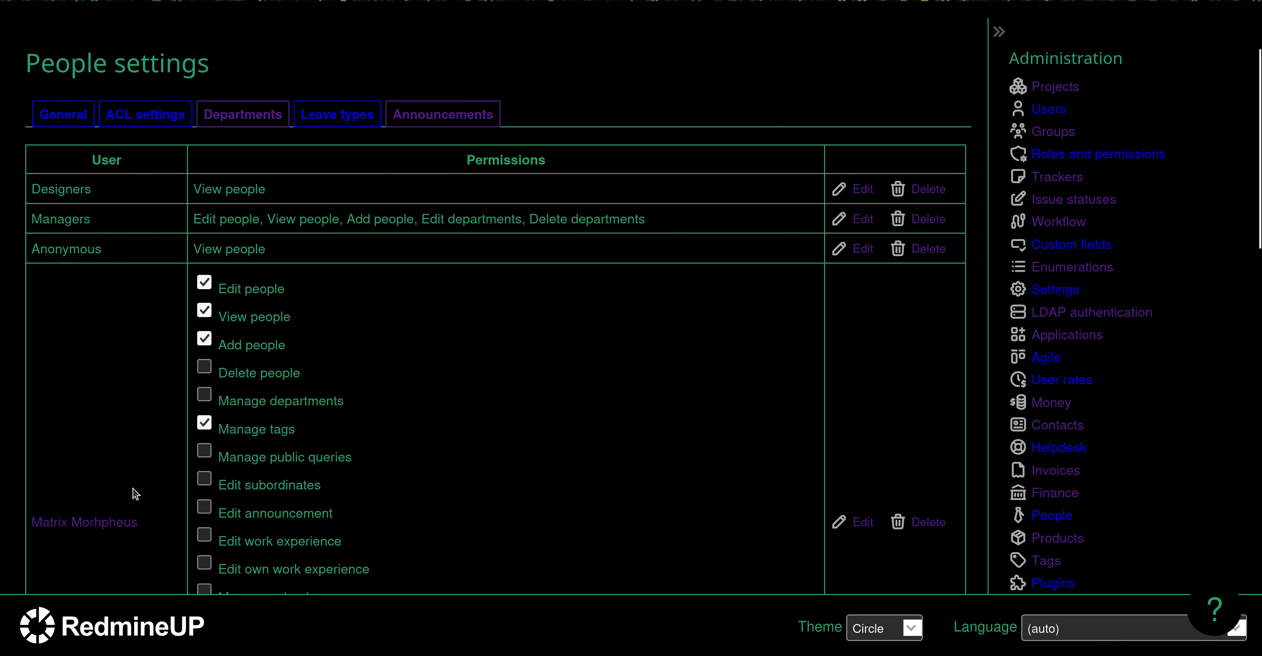
scroll(136, 494, down, 3)
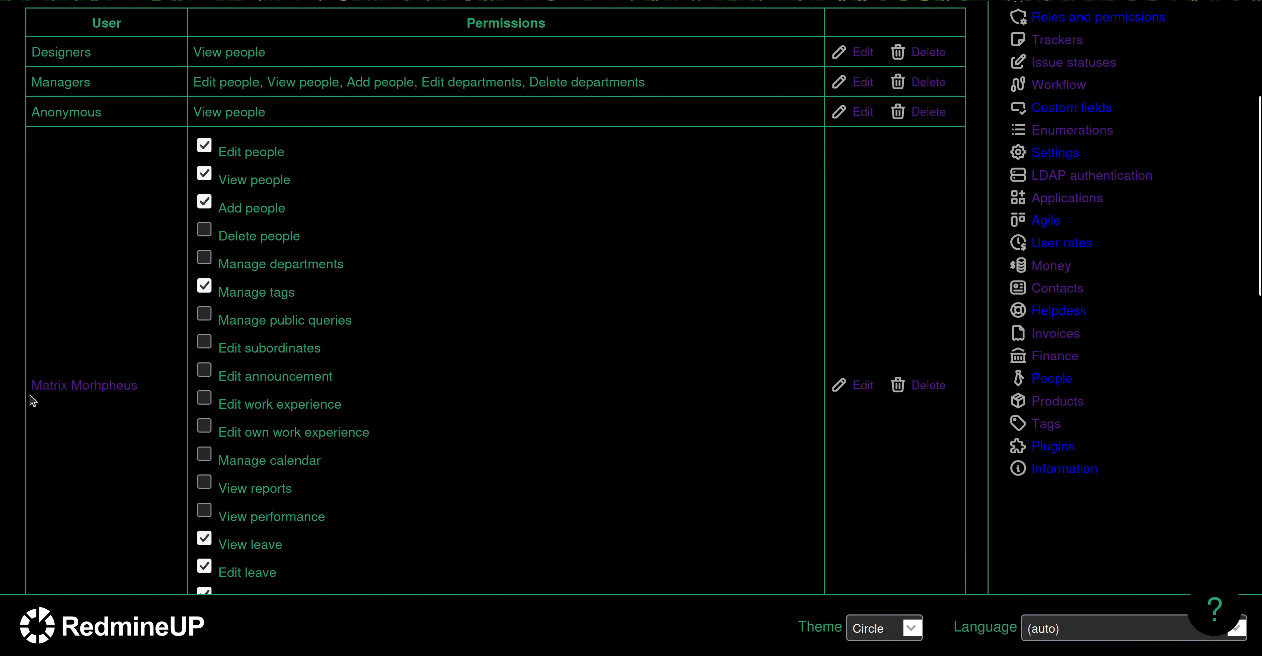
double_click(60, 52)
scroll(202, 288, down, 6)
scroll(203, 288, up, 9)
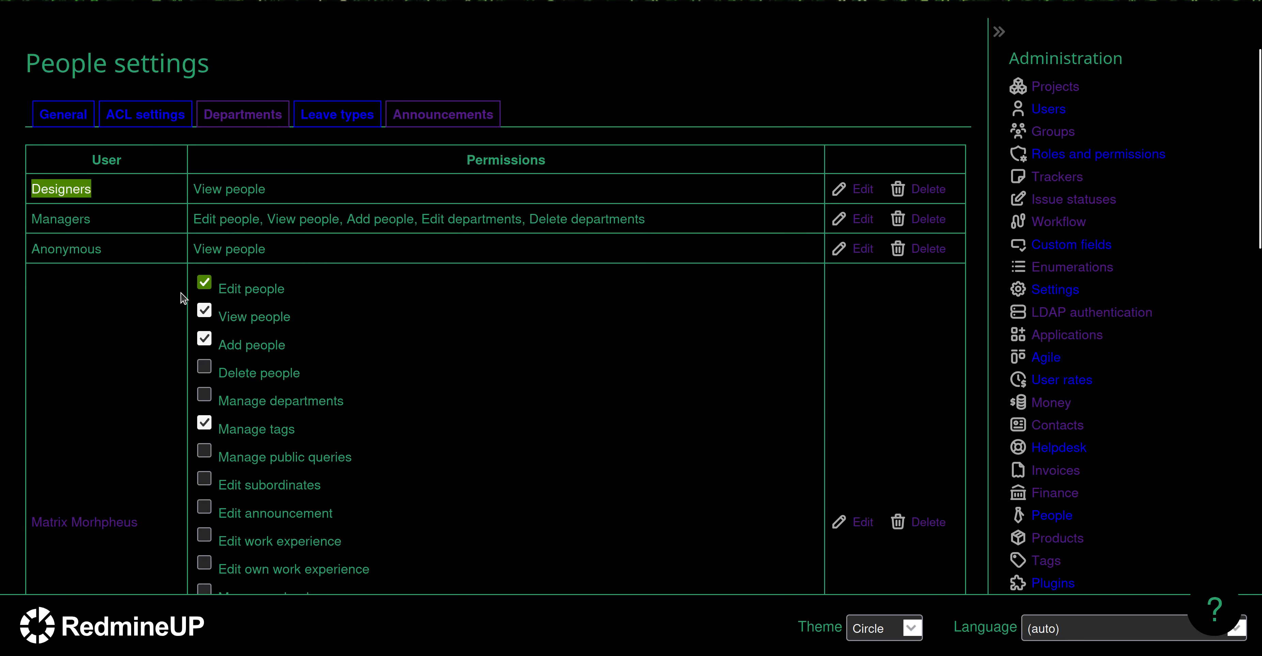